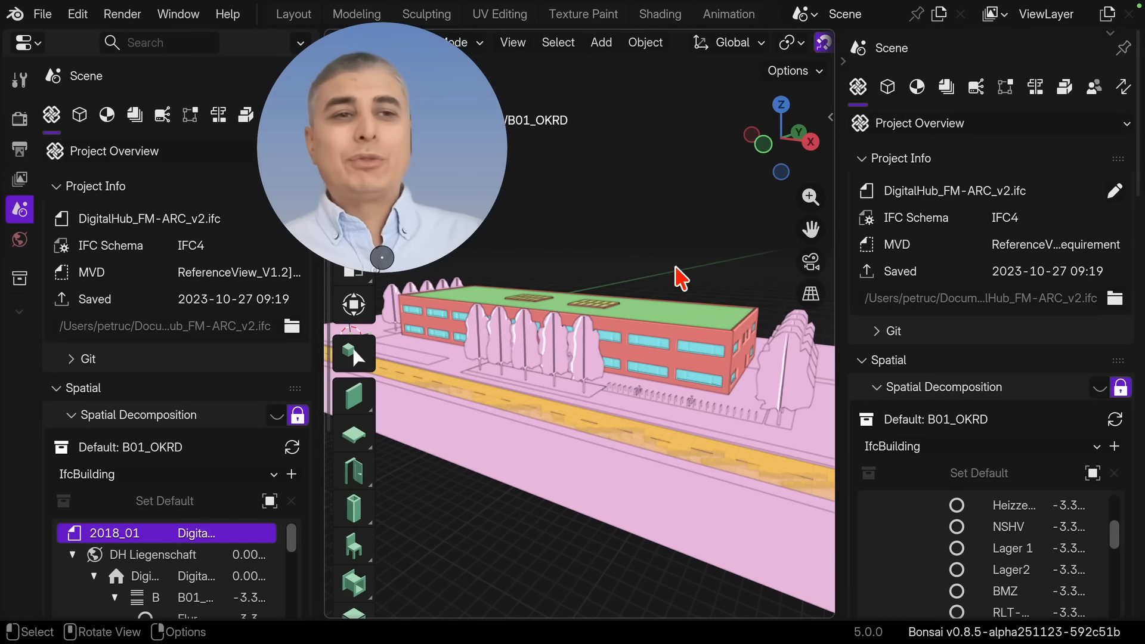
# - Show the Quality and Coordination tools in the scene properties
pyautogui.click(1094, 90)
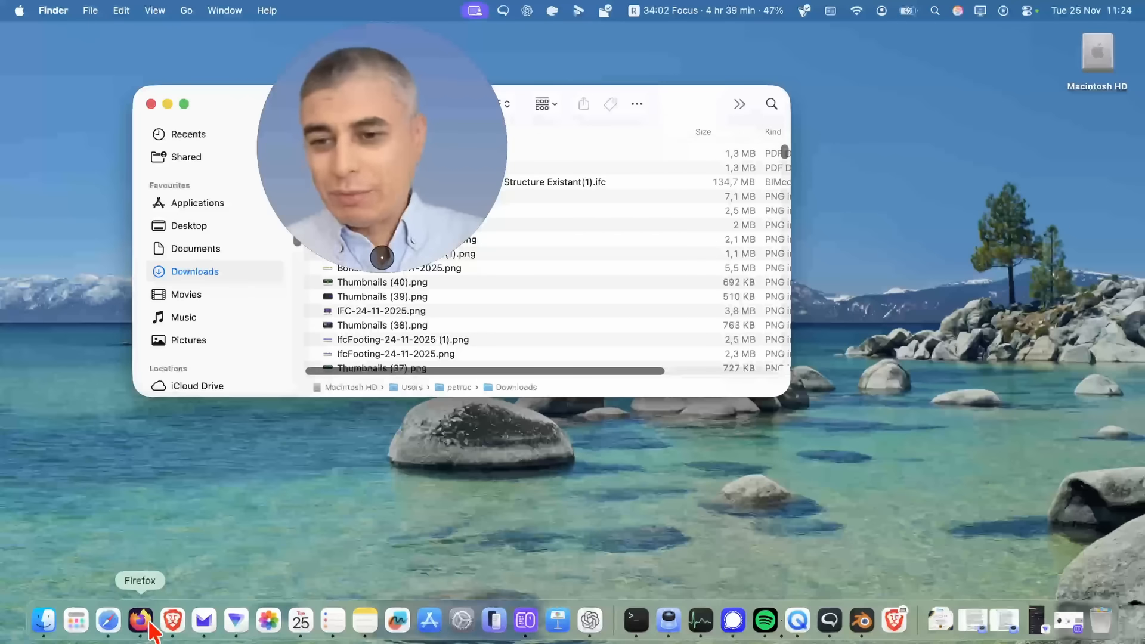
pyautogui.rightClick(143, 621)
pyautogui.click(191, 472)
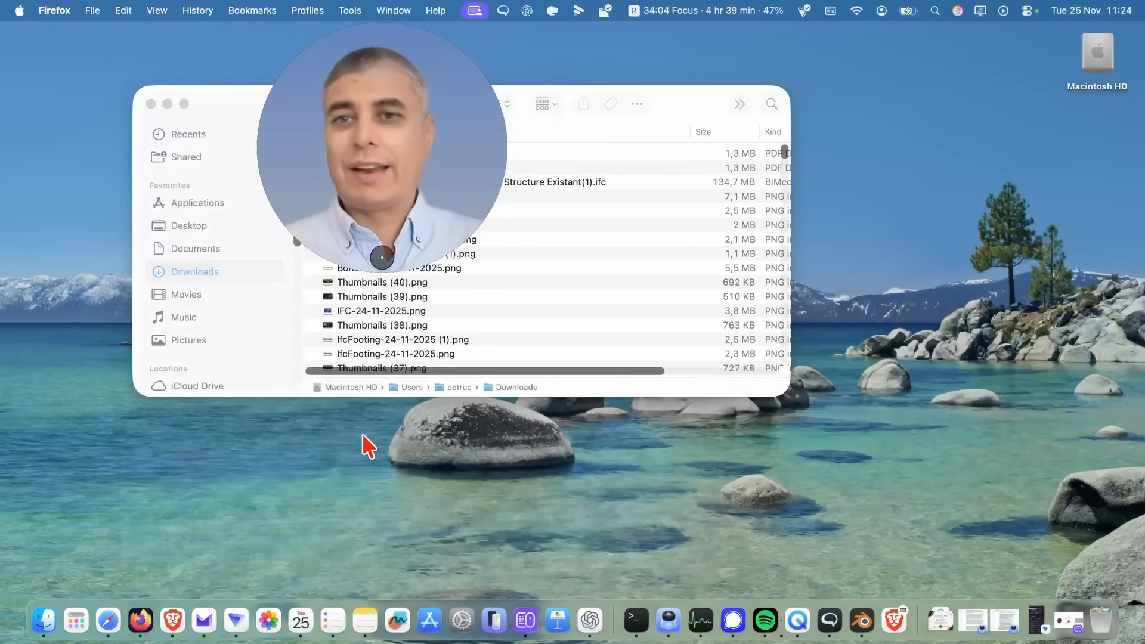
pyautogui.click(49, 37)
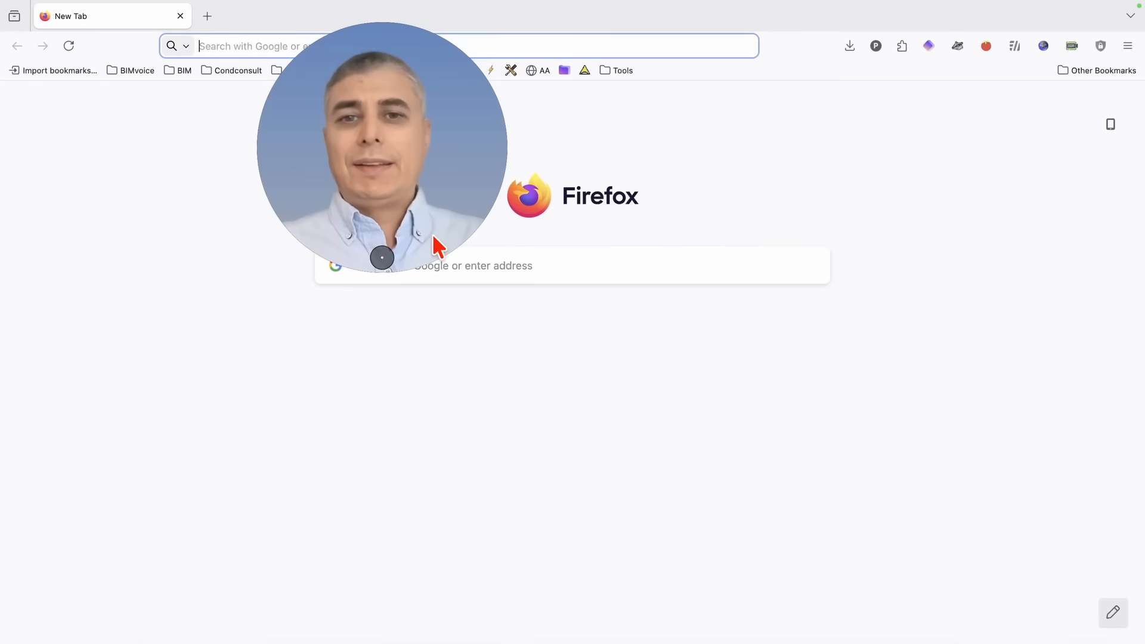
pyautogui.click(11, 34)
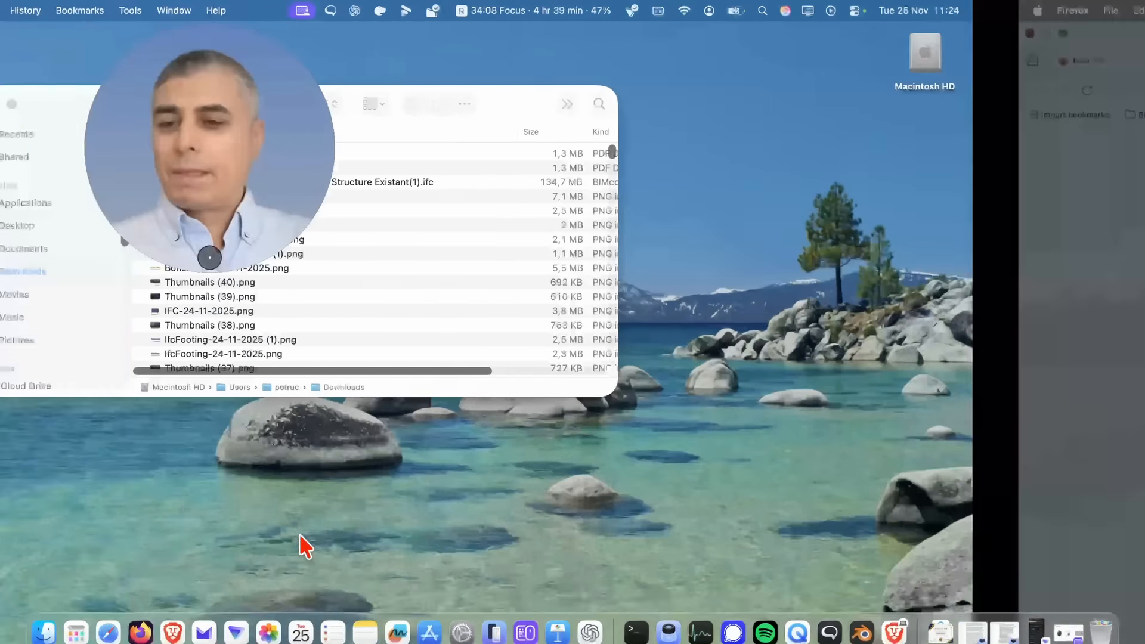
# - Open a new Brave browser window in full screen, and switch back to the building model in Blender
pyautogui.rightClick(173, 620)
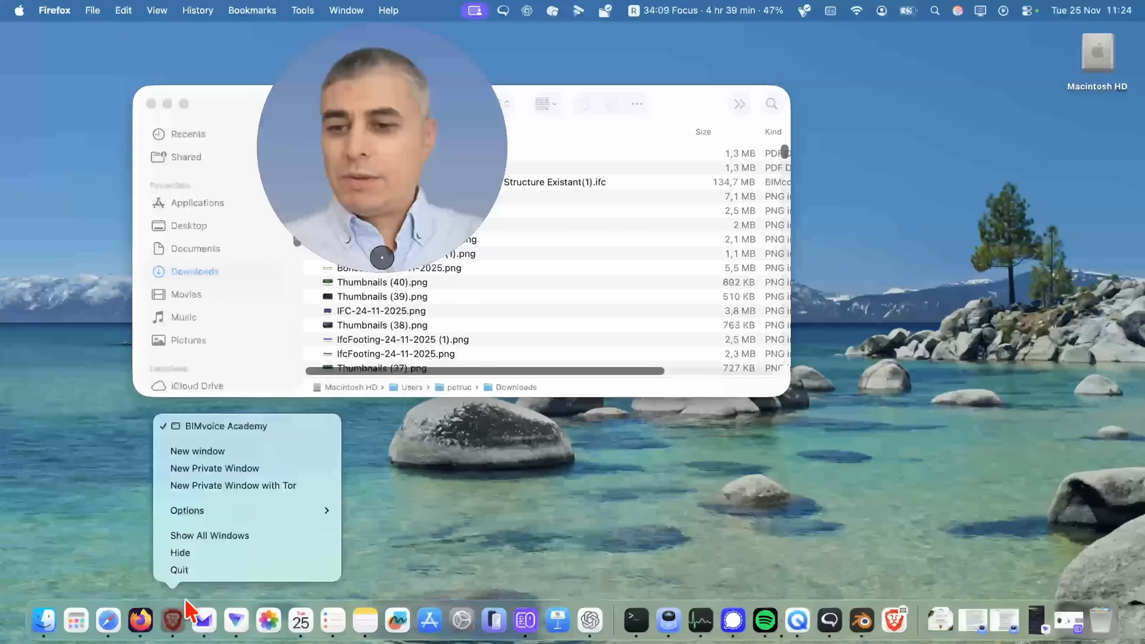
pyautogui.click(228, 451)
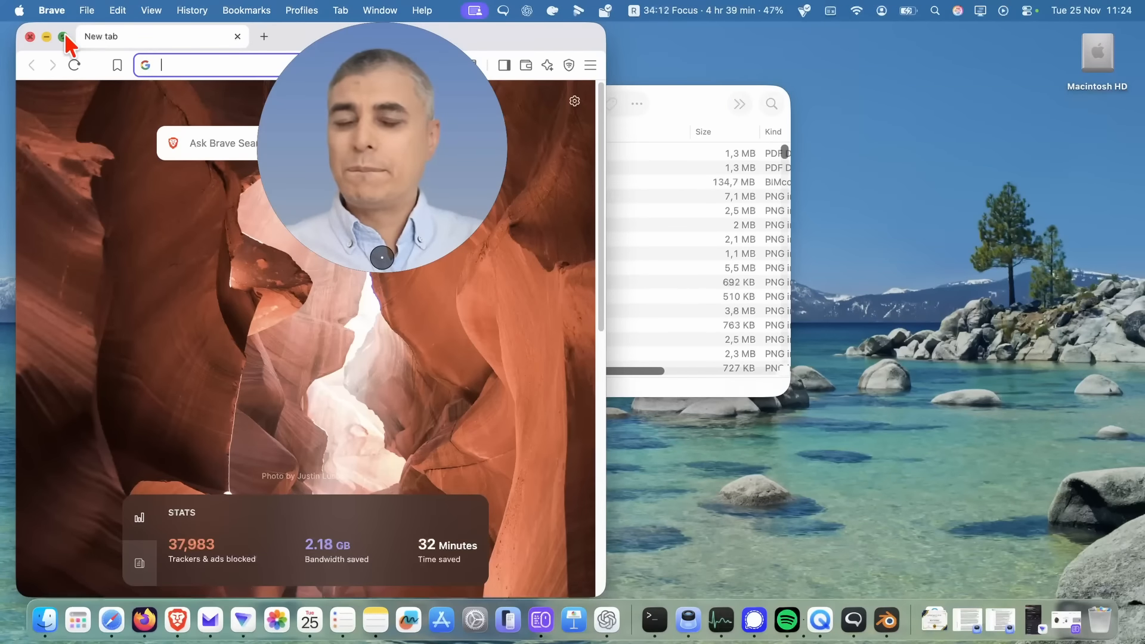
pyautogui.click(65, 37)
pyautogui.hotkey('ctrl', 'Up')
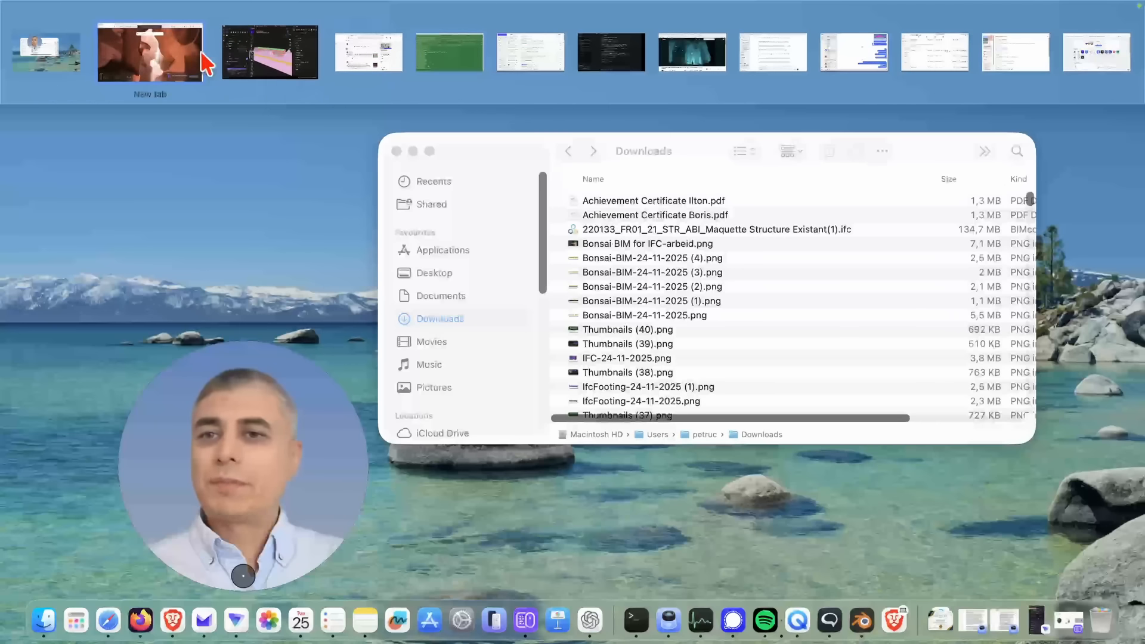
pyautogui.click(253, 46)
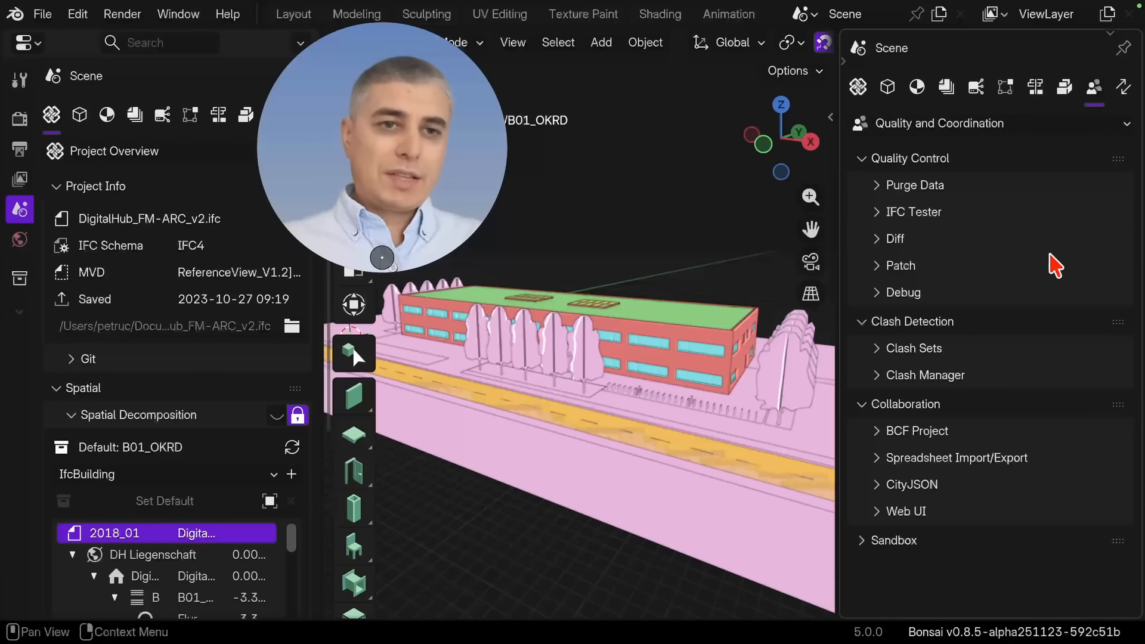
# - Expand the Spreadsheet Import/Export settings under Collaboration and enable Load from Memory
pyautogui.click(1021, 457)
pyautogui.scroll(-5, 1024, 462)
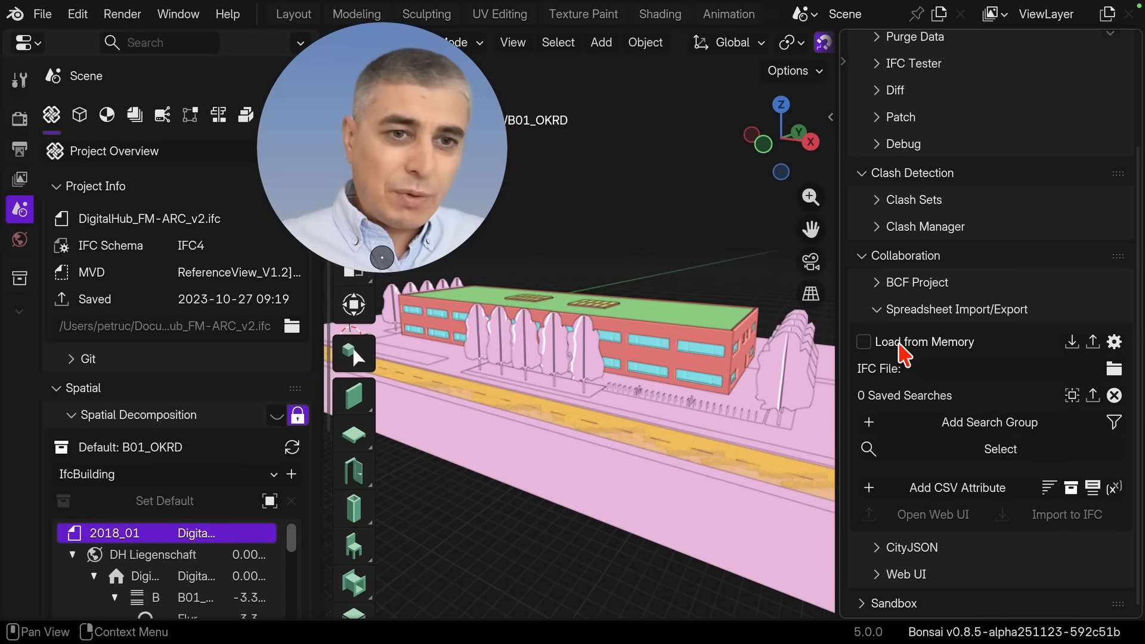
pyautogui.click(863, 342)
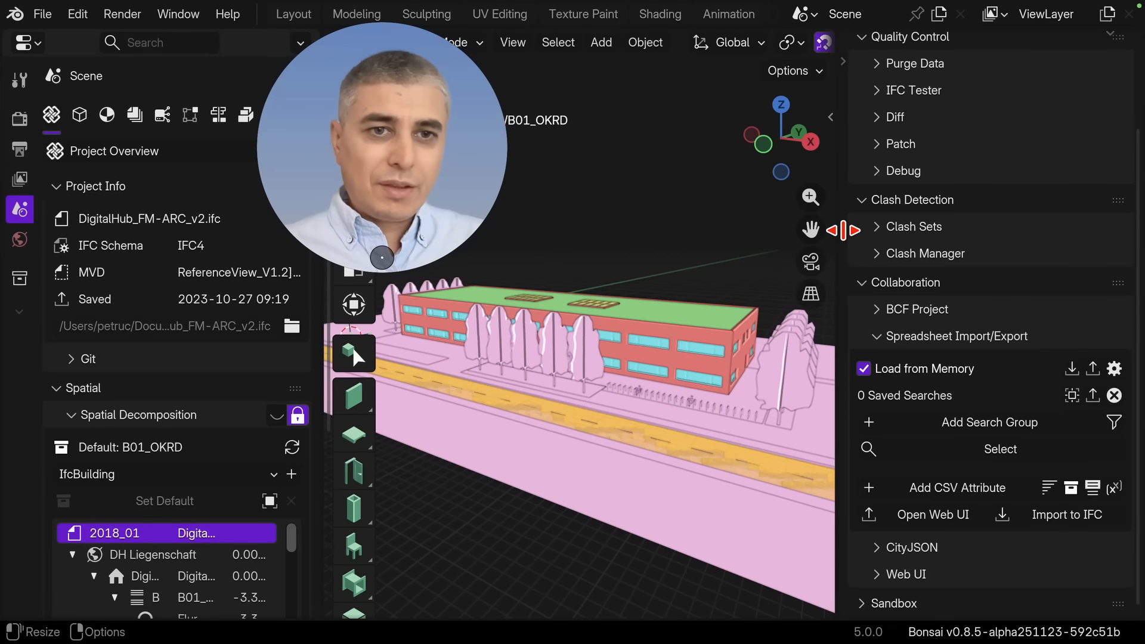
# - Add a search group to the spreadsheet export with a Class filter set to IfcWindow
pyautogui.moveTo(835, 226); pyautogui.dragTo(821, 218)
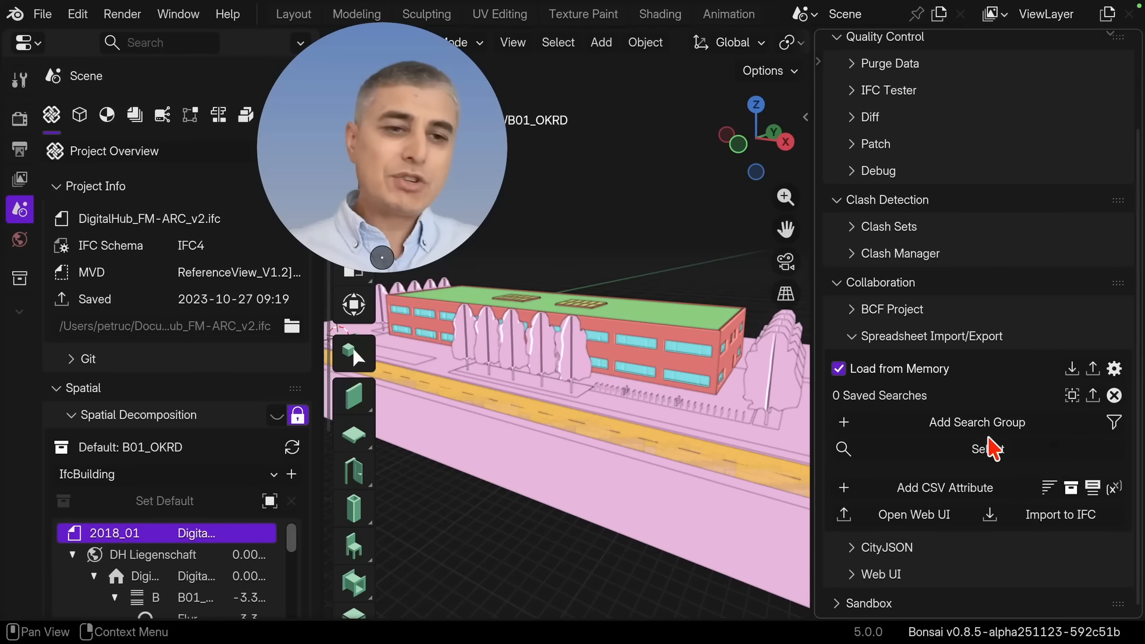
pyautogui.moveTo(599, 519); pyautogui.dragTo(621, 517, button='middle')
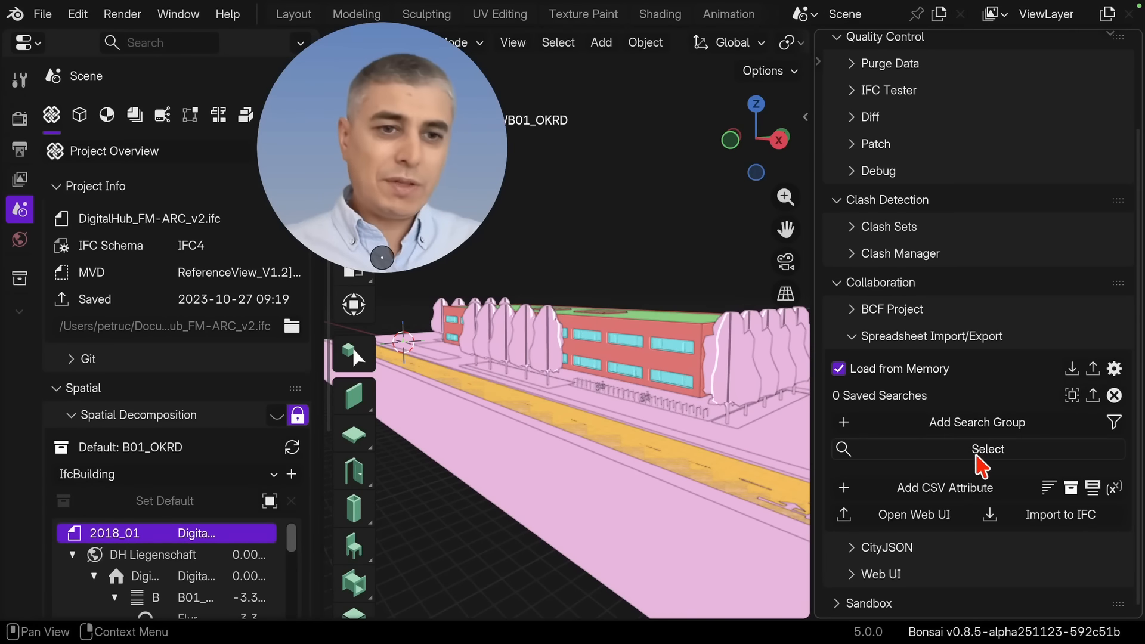
pyautogui.moveTo(642, 442); pyautogui.dragTo(678, 413, button='middle')
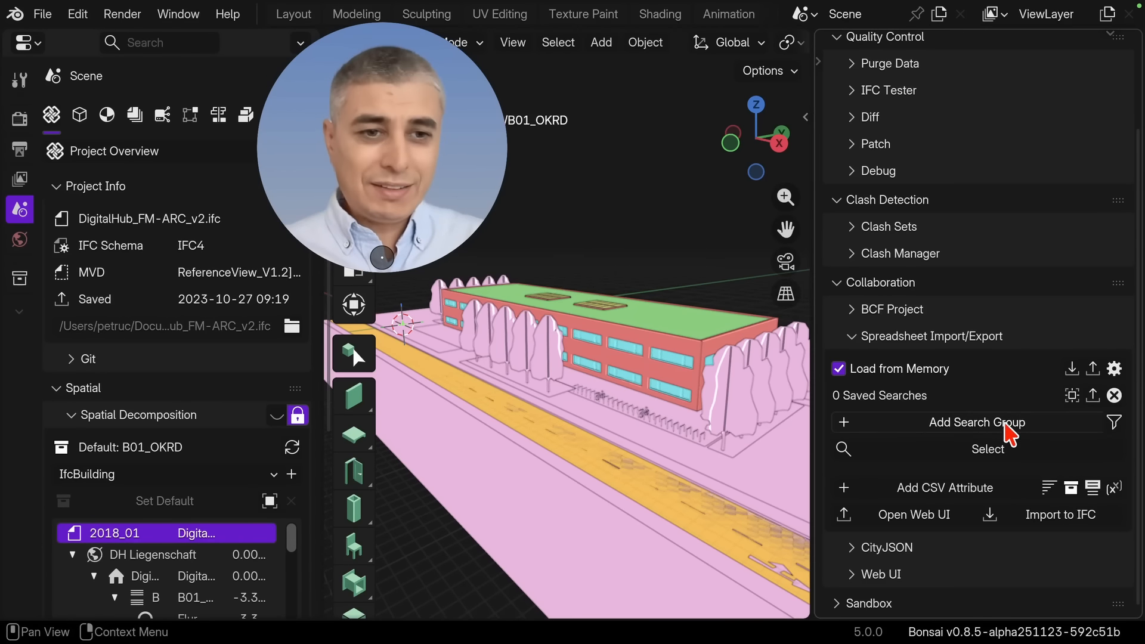
pyautogui.click(939, 422)
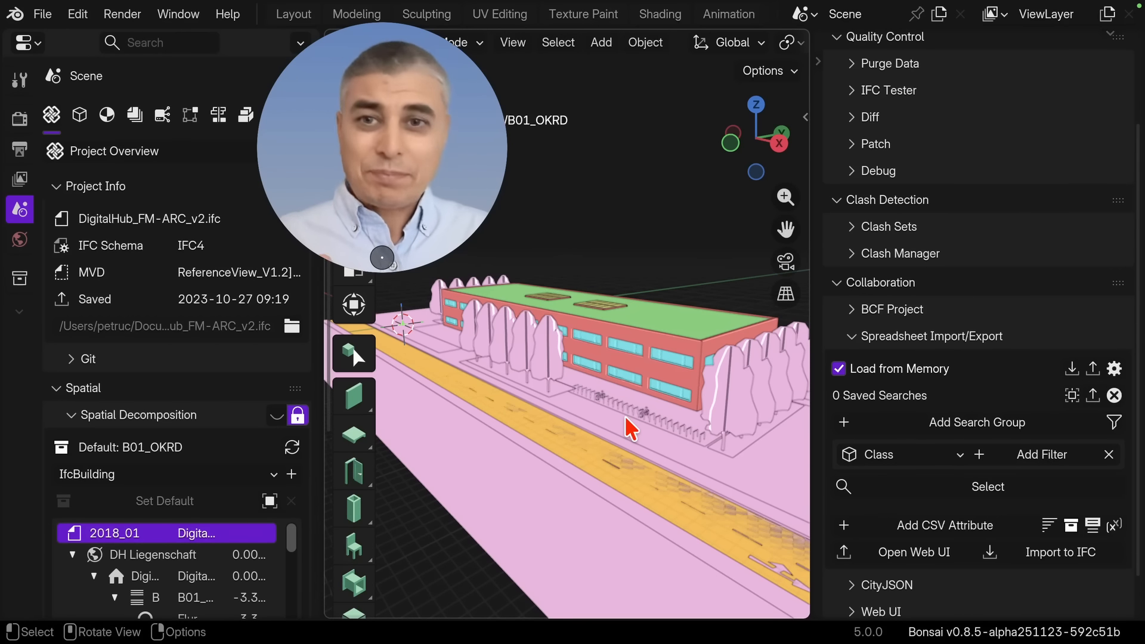
pyautogui.click(1043, 461)
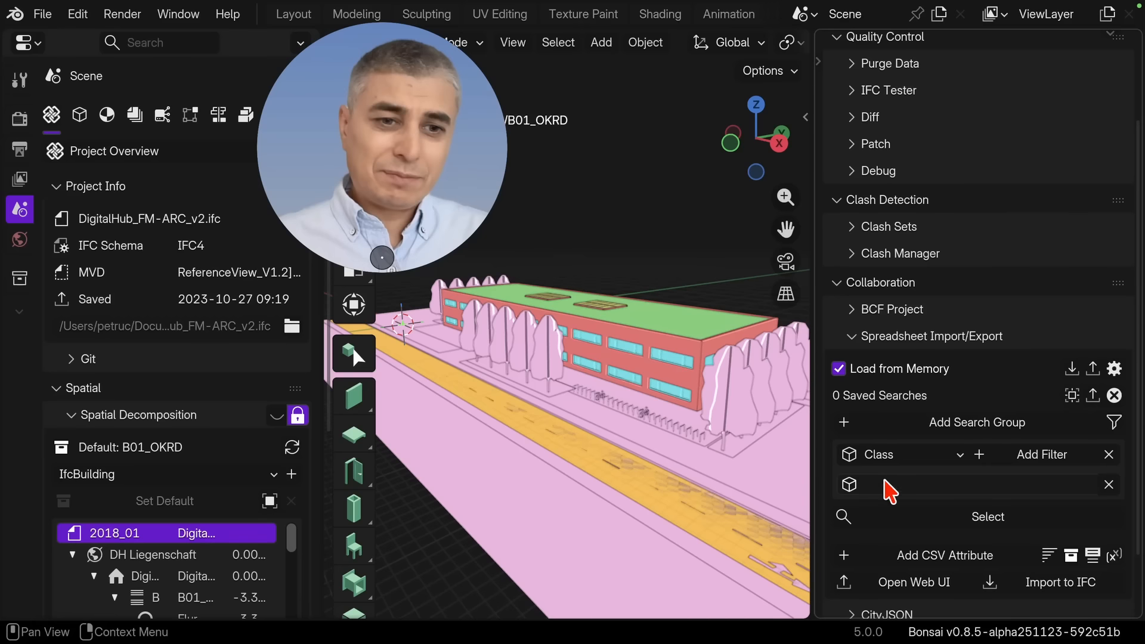
pyautogui.click(892, 483)
pyautogui.write('Ifc')
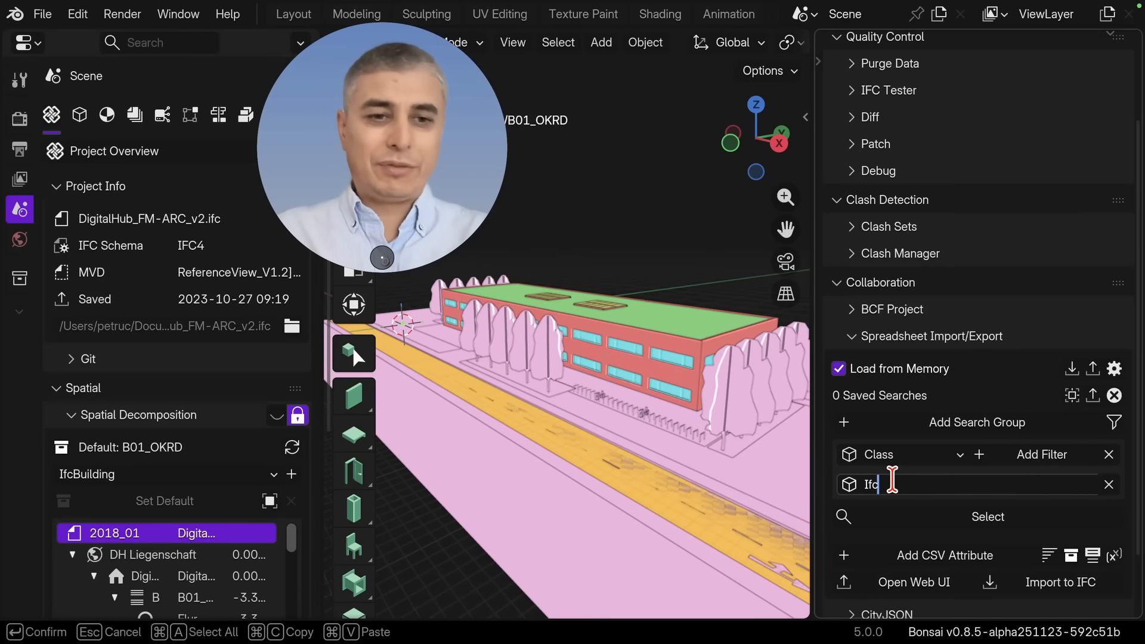
pyautogui.write('Window')
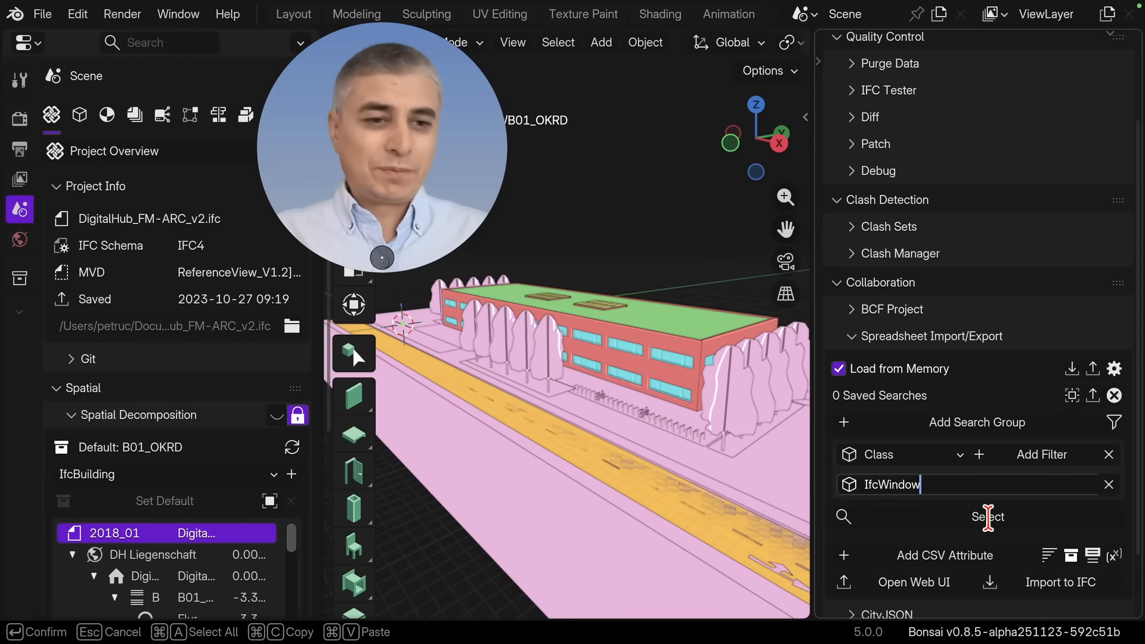
pyautogui.press('Return')
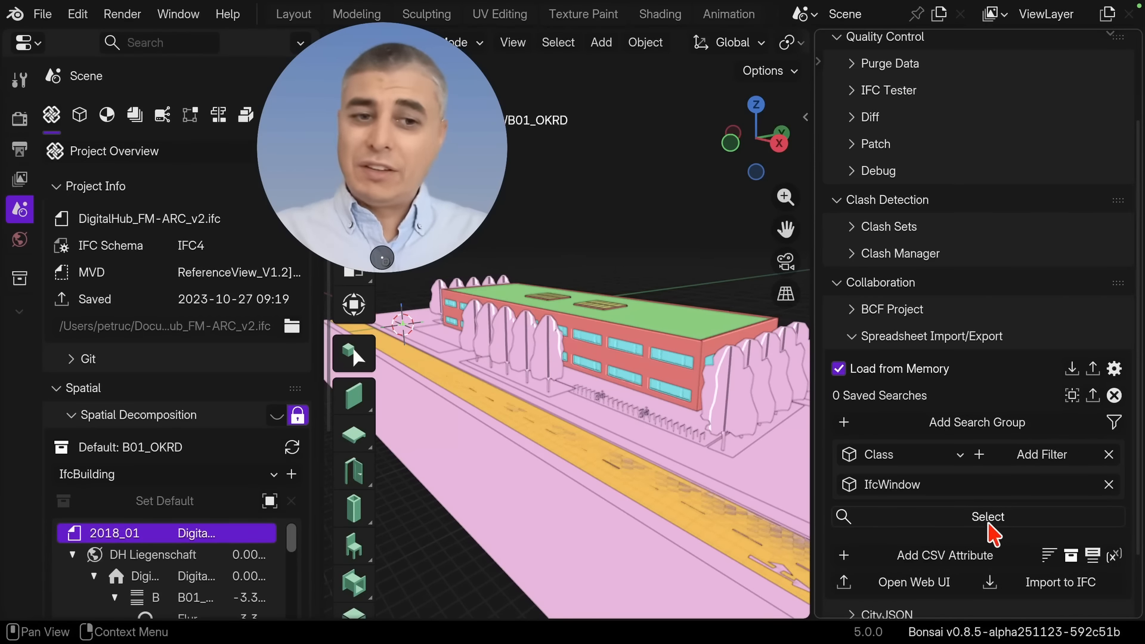
# - Select all elements matching the IfcWindow filter, isolate them by hiding everything else, and clear the selection
pyautogui.click(995, 525)
pyautogui.moveTo(661, 387); pyautogui.dragTo(707, 388, button='middle')
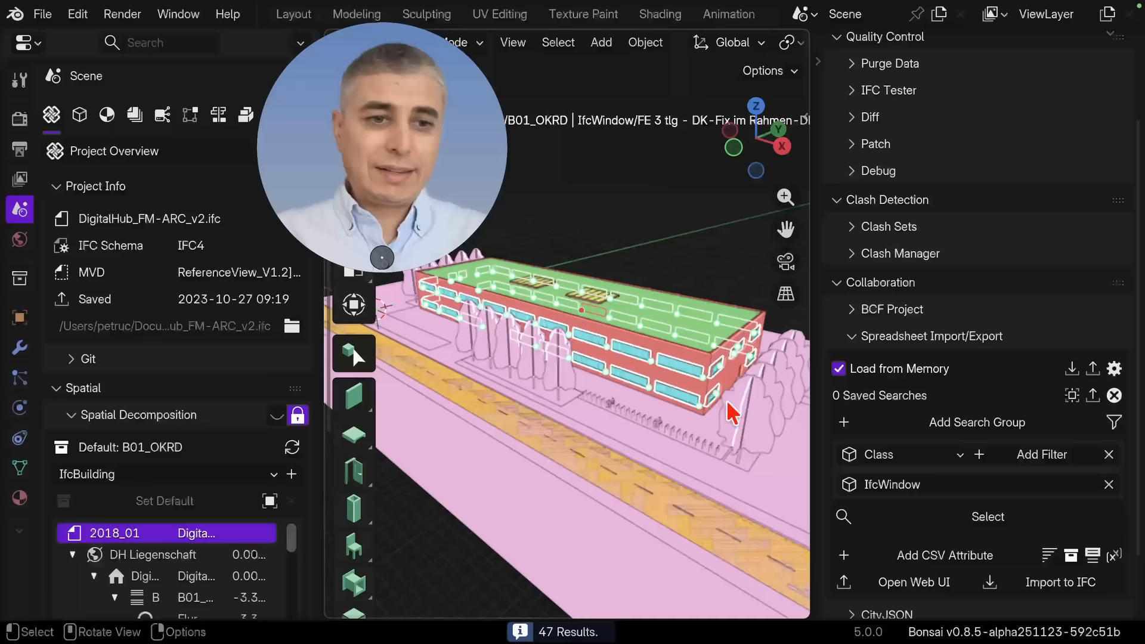
pyautogui.moveTo(677, 355); pyautogui.dragTo(666, 322, button='middle')
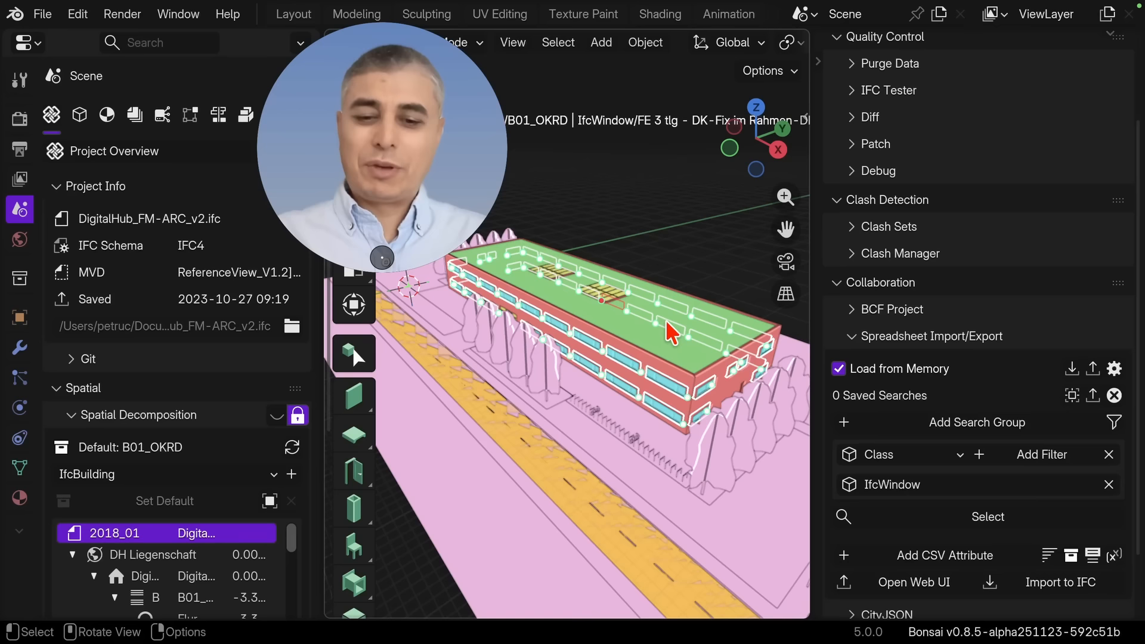
pyautogui.hotkey('shift', 'h')
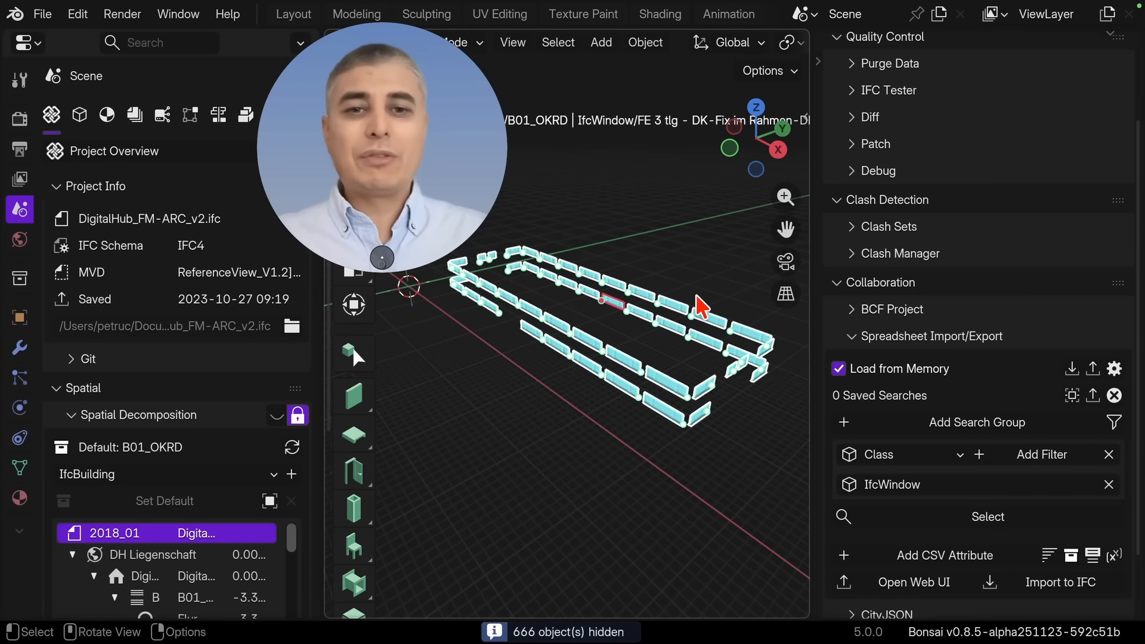
pyautogui.moveTo(696, 307); pyautogui.dragTo(619, 253, button='middle')
pyautogui.moveTo(615, 244); pyautogui.dragTo(651, 299)
pyautogui.click(646, 351)
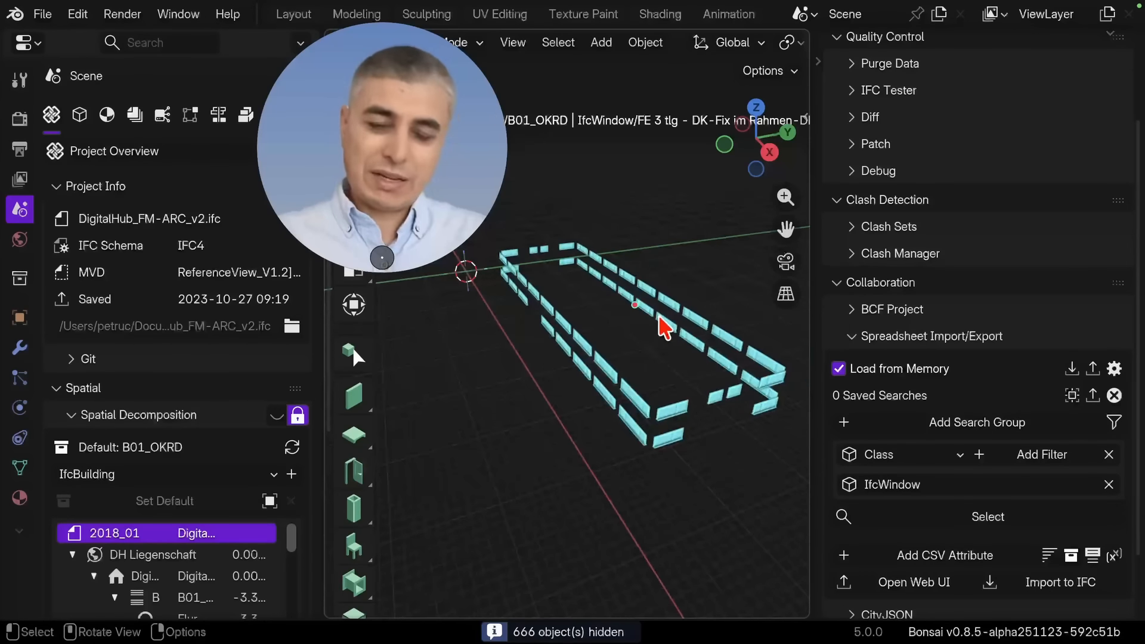
# - Select one upper-row window on the long front side and examine its IFC attributes in Object Information
pyautogui.scroll(2, 659, 317)
pyautogui.moveTo(704, 347); pyautogui.dragTo(646, 306, button='middle')
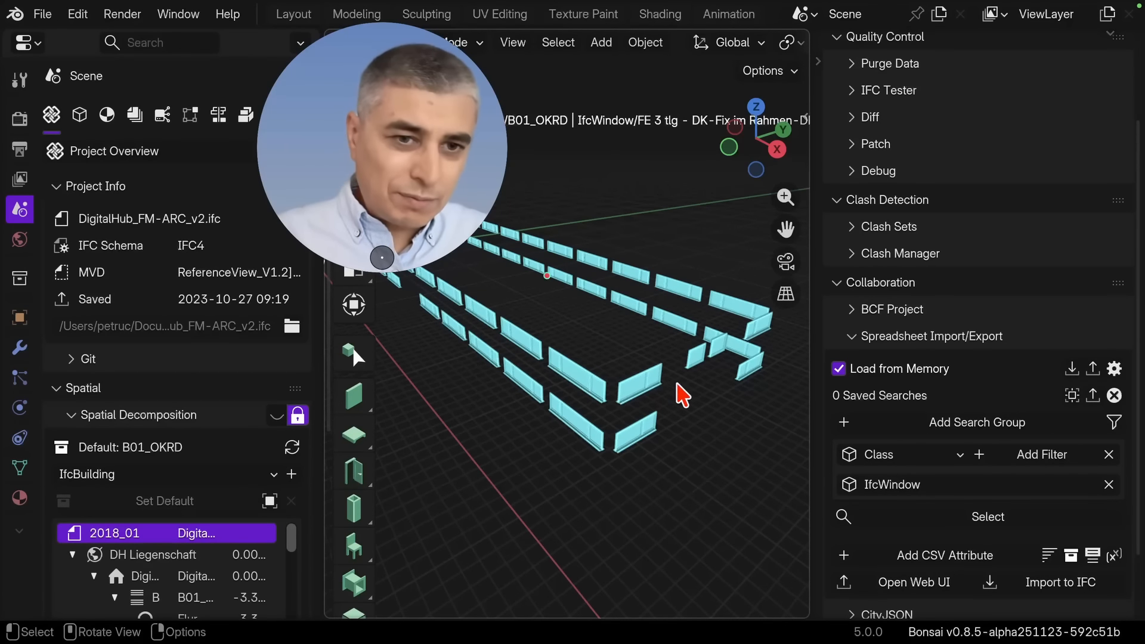
pyautogui.click(653, 387)
pyautogui.scroll(-3, 920, 328)
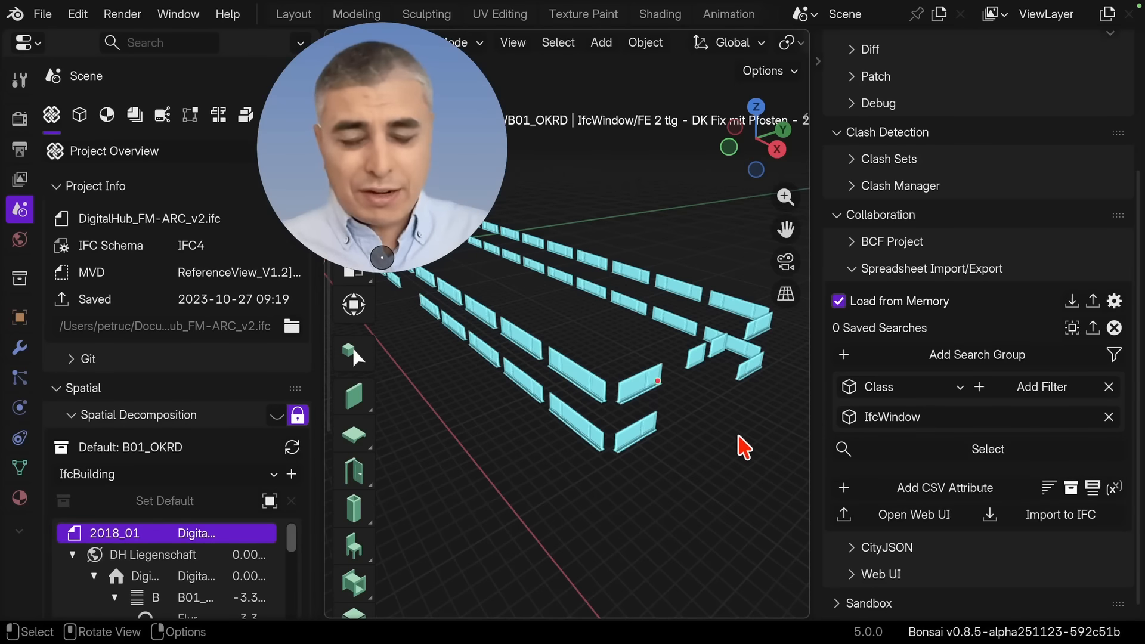
pyautogui.click(477, 316)
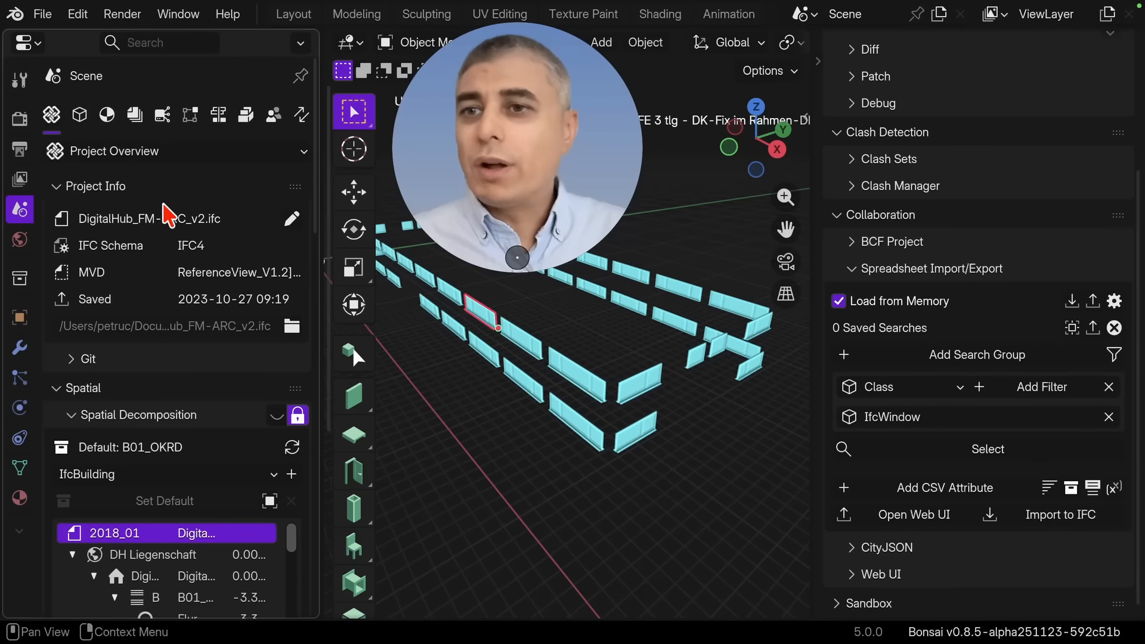
pyautogui.click(84, 116)
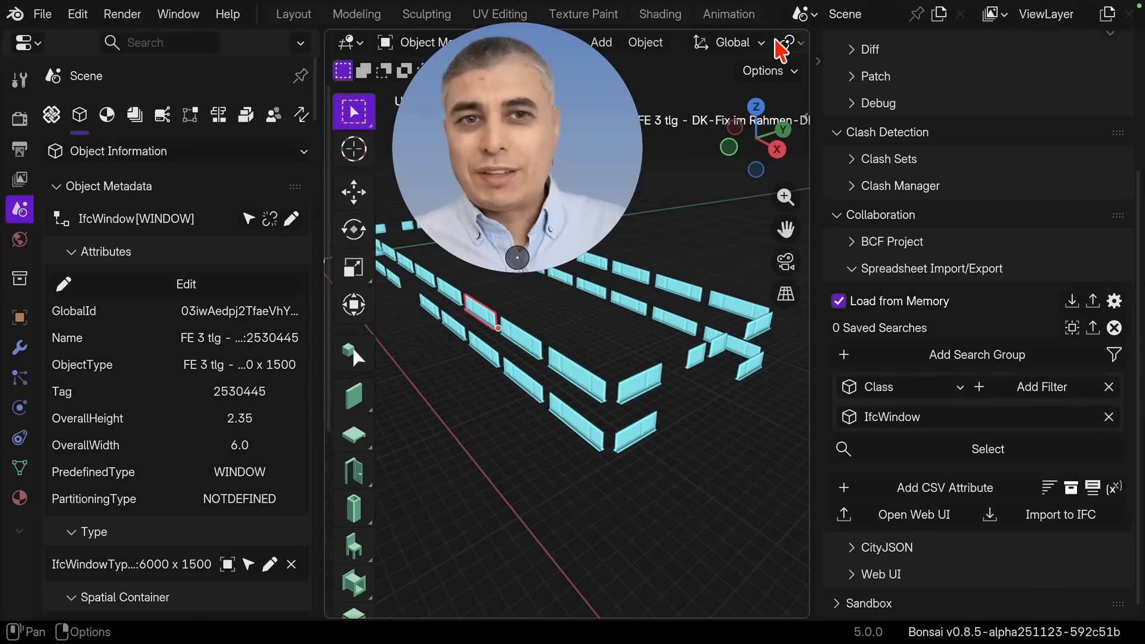
pyautogui.scroll(3, 136, 285)
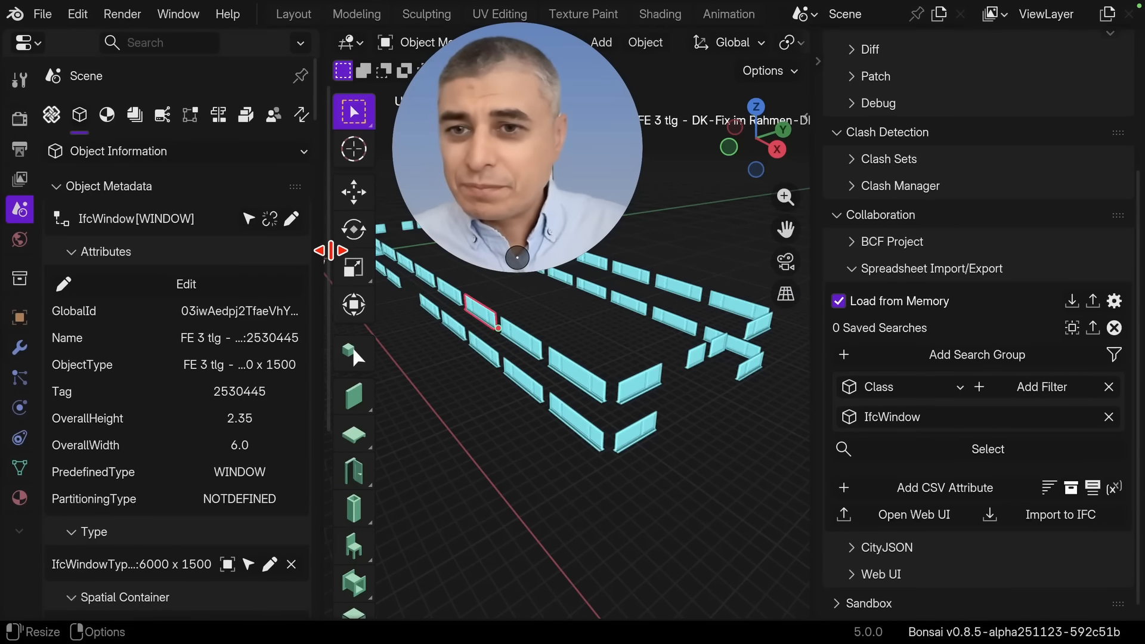
pyautogui.moveTo(325, 248); pyautogui.dragTo(444, 248)
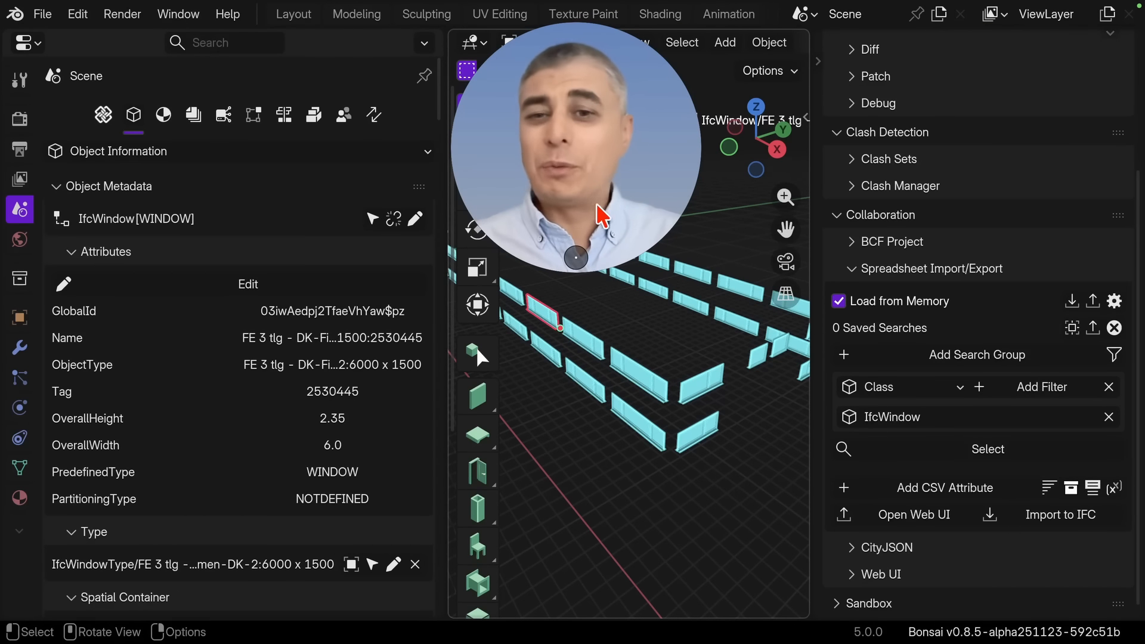
pyautogui.moveTo(451, 330); pyautogui.dragTo(776, 310)
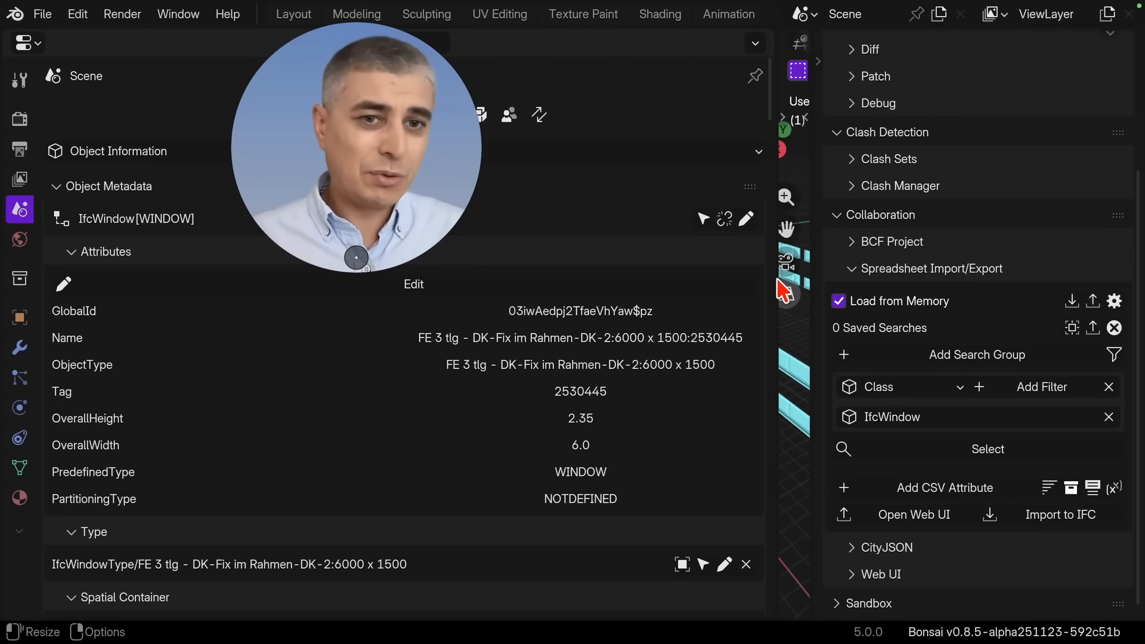
pyautogui.moveTo(777, 263); pyautogui.dragTo(451, 250)
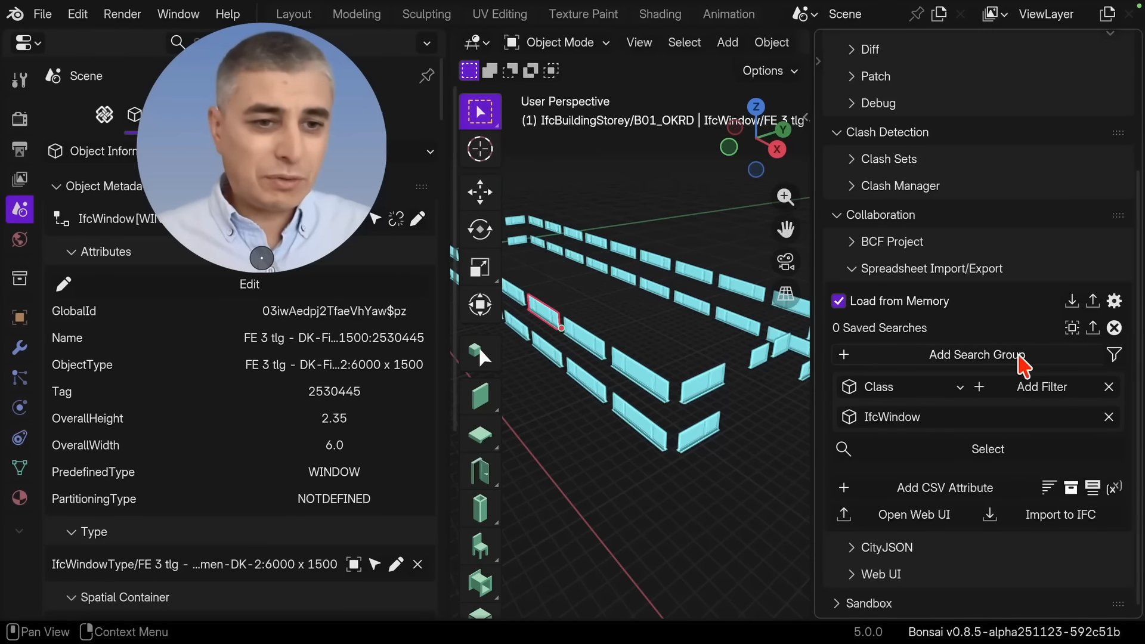
# - Add a CSV attribute for ObjectType and set its column heading to Window Type
pyautogui.click(886, 489)
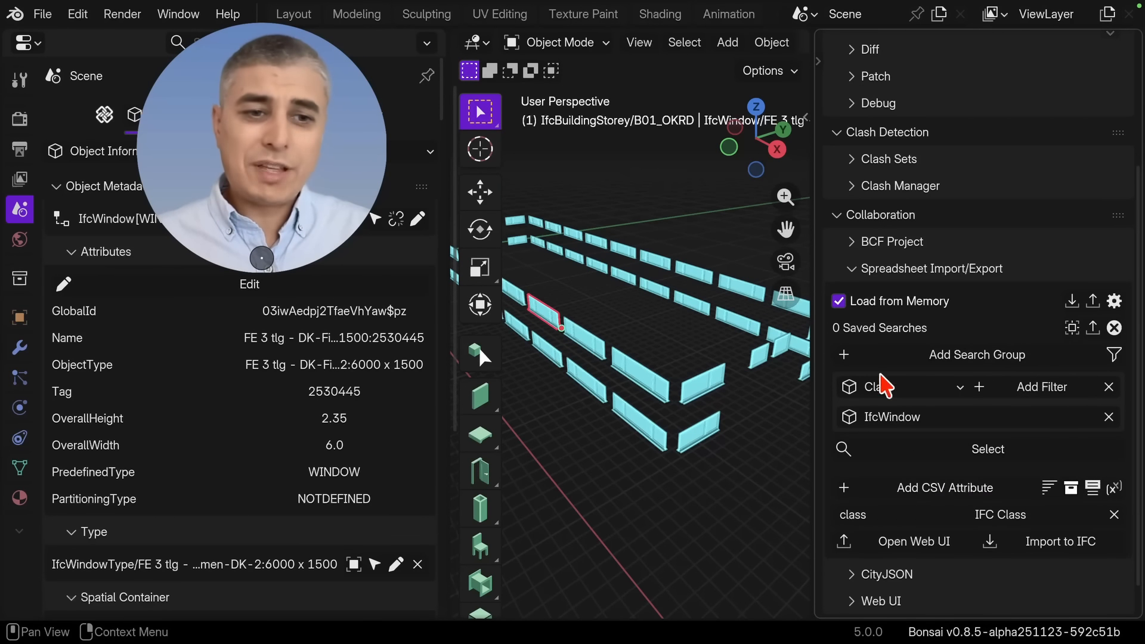
pyautogui.moveTo(819, 278); pyautogui.dragTo(761, 273)
pyautogui.scroll(-1, 924, 346)
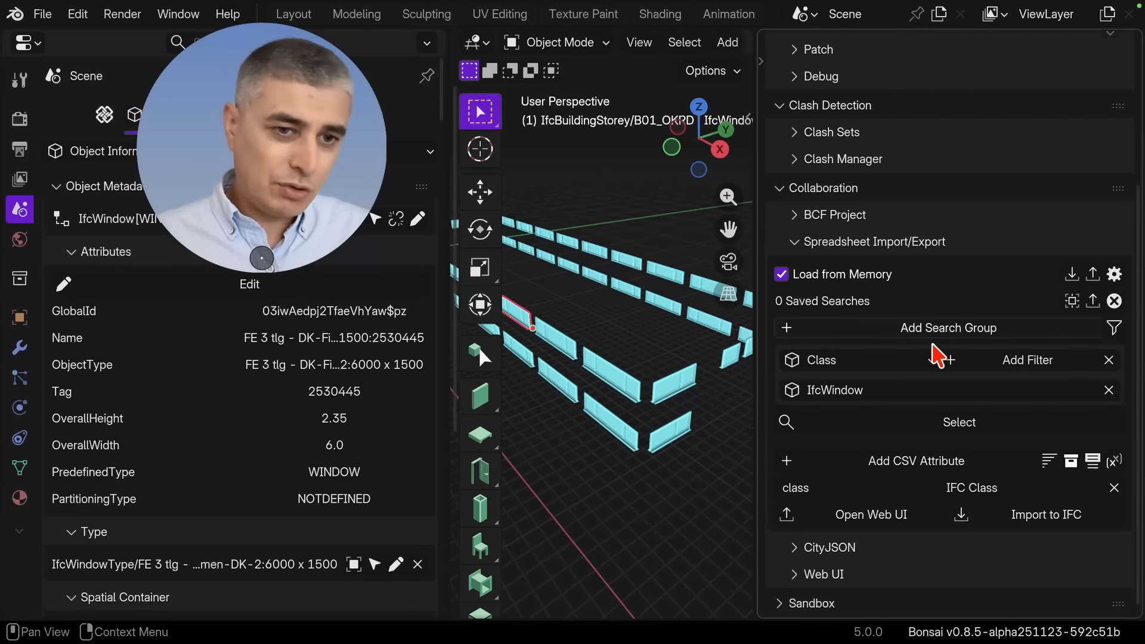
pyautogui.click(786, 488)
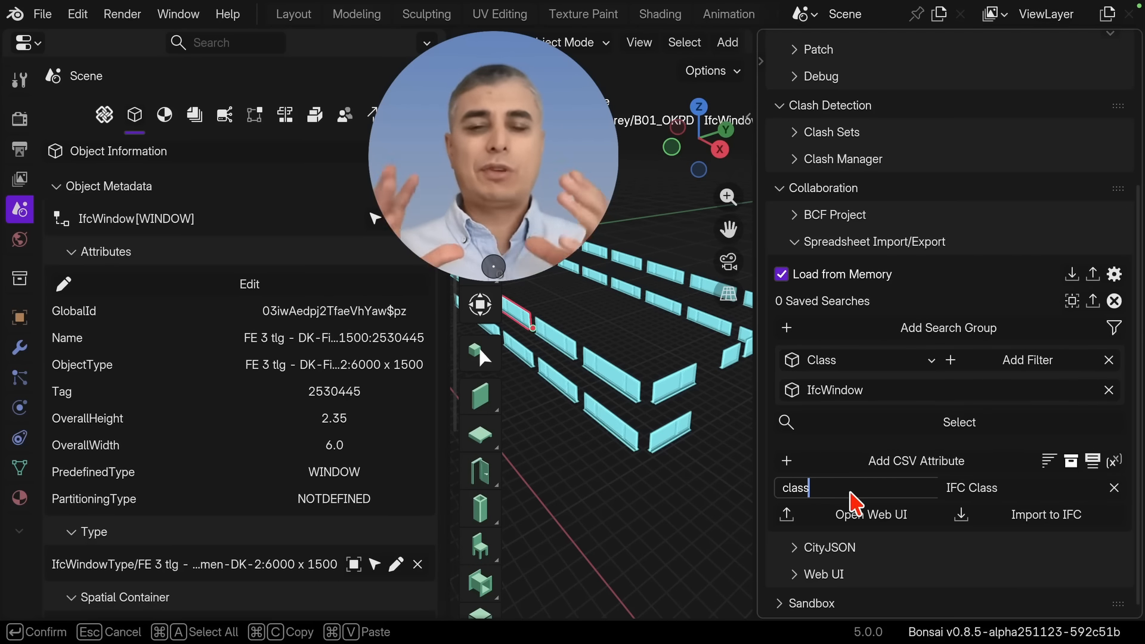
pyautogui.press('Return')
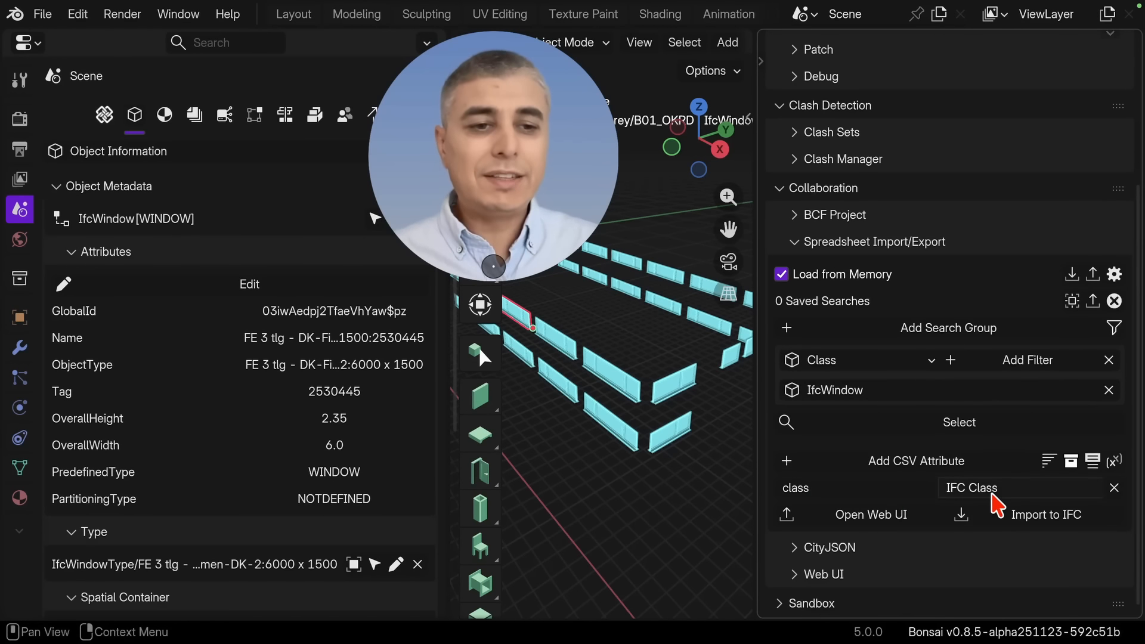
pyautogui.click(1001, 494)
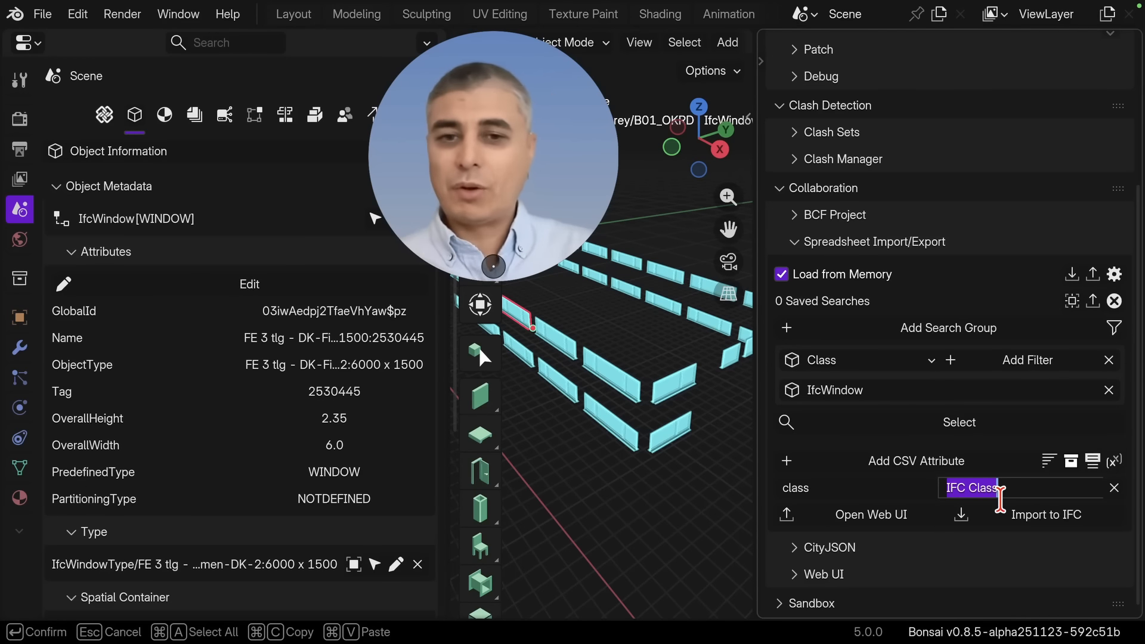
pyautogui.click(869, 494)
pyautogui.click(869, 494)
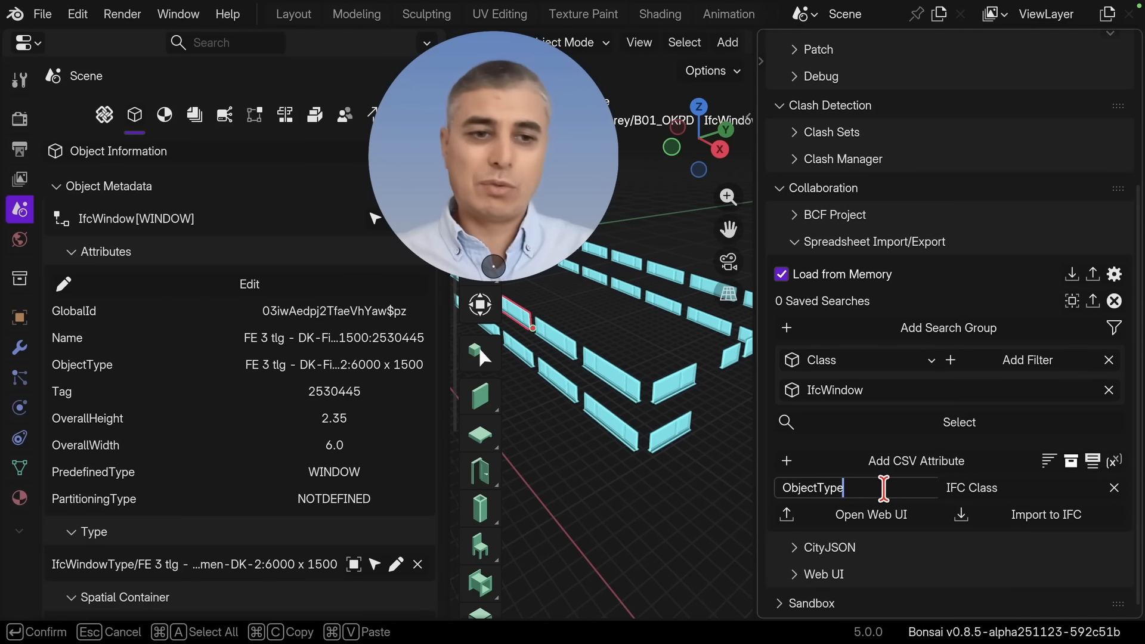
pyautogui.click(1012, 488)
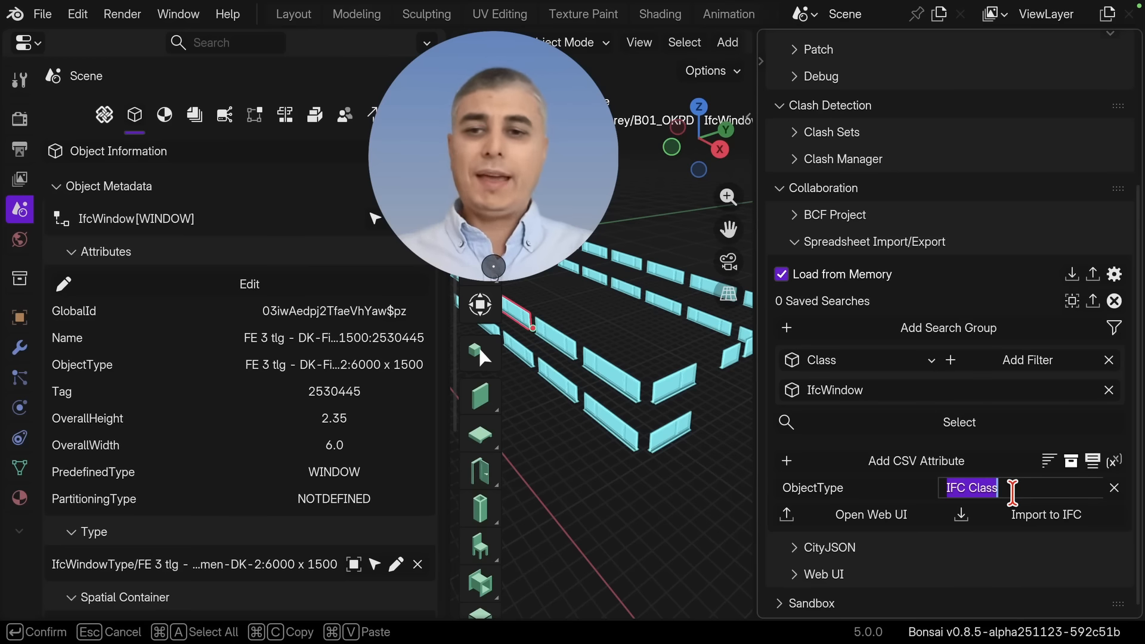
pyautogui.write('Window Type')
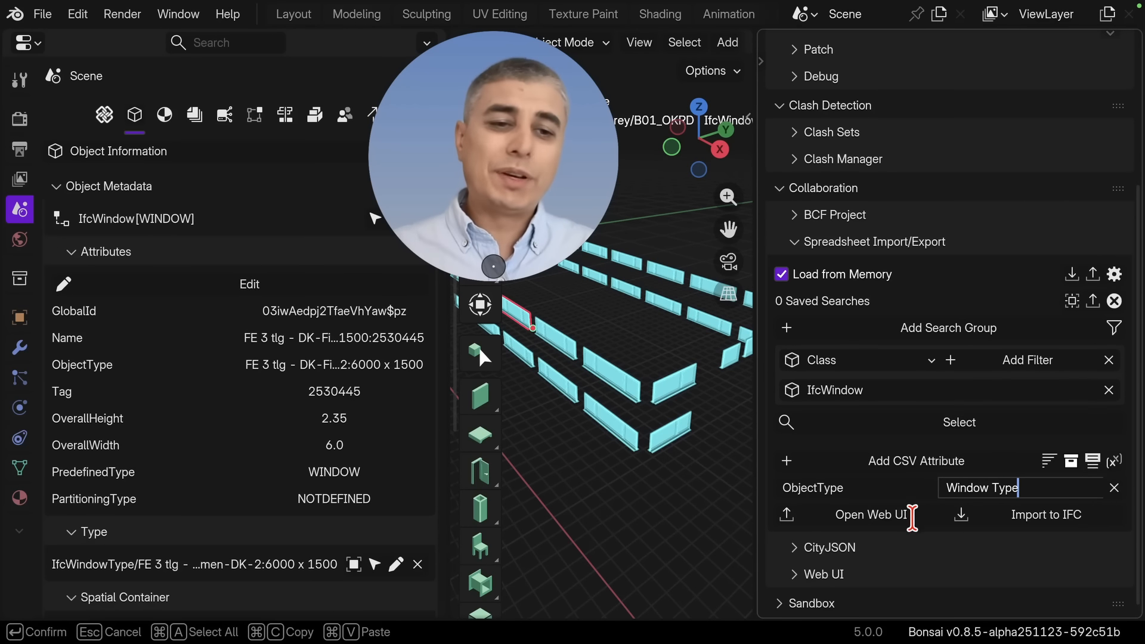
# - Send the window table to the Bonsai Web UI, examine its GlobalId and Window Type columns, and return to Blender
pyautogui.click(853, 516)
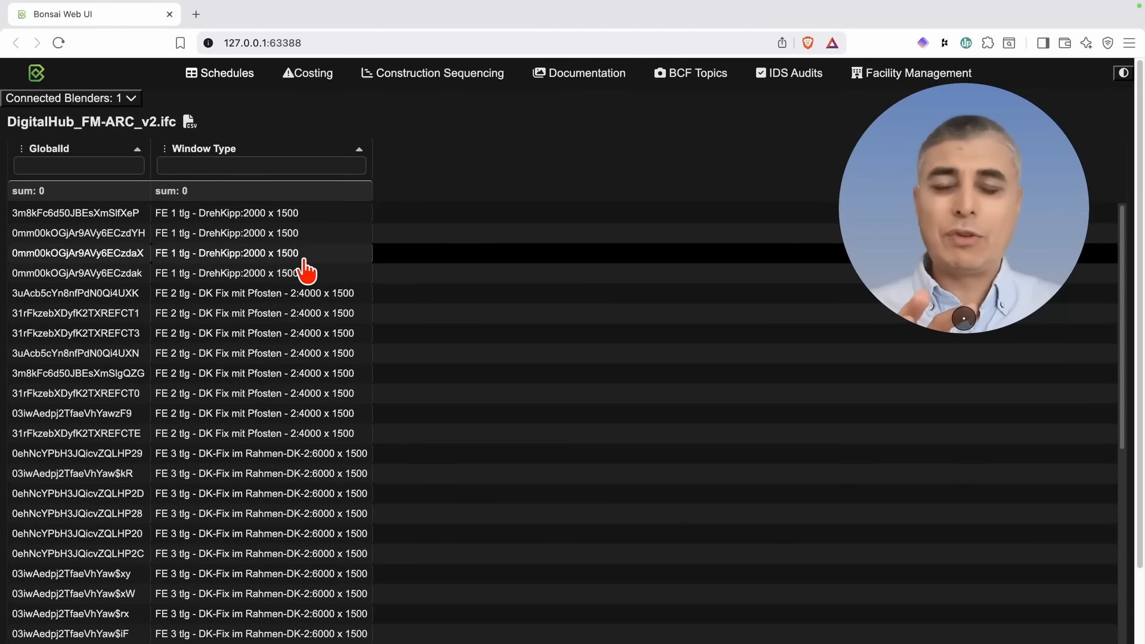
pyautogui.hotkey('ctrl', 'Right')
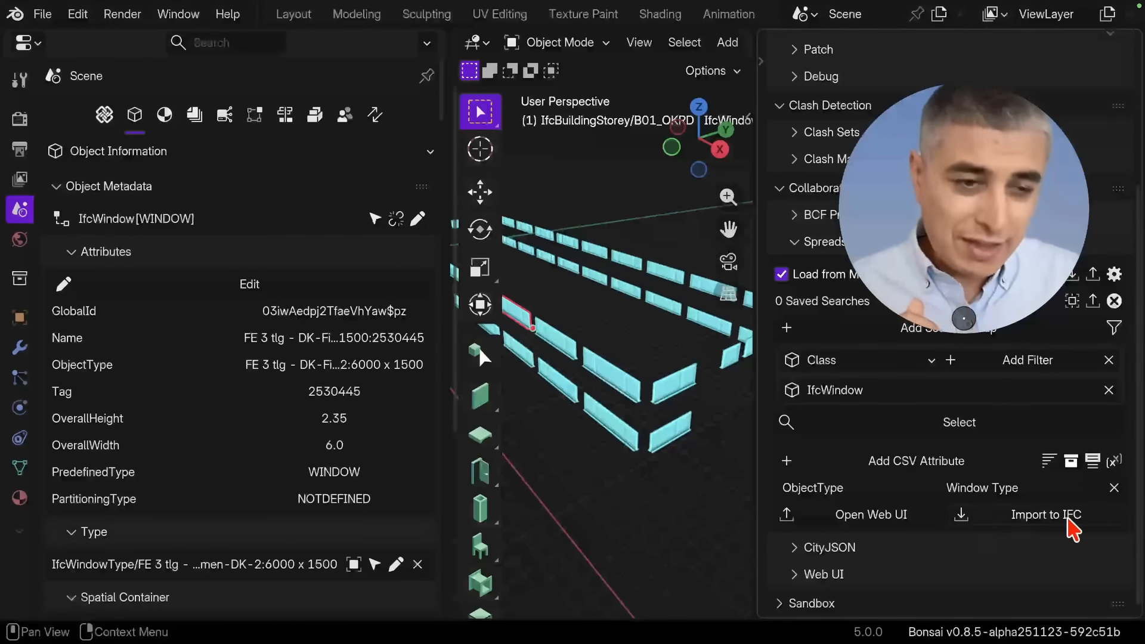
pyautogui.hotkey('ctrl', 'Left')
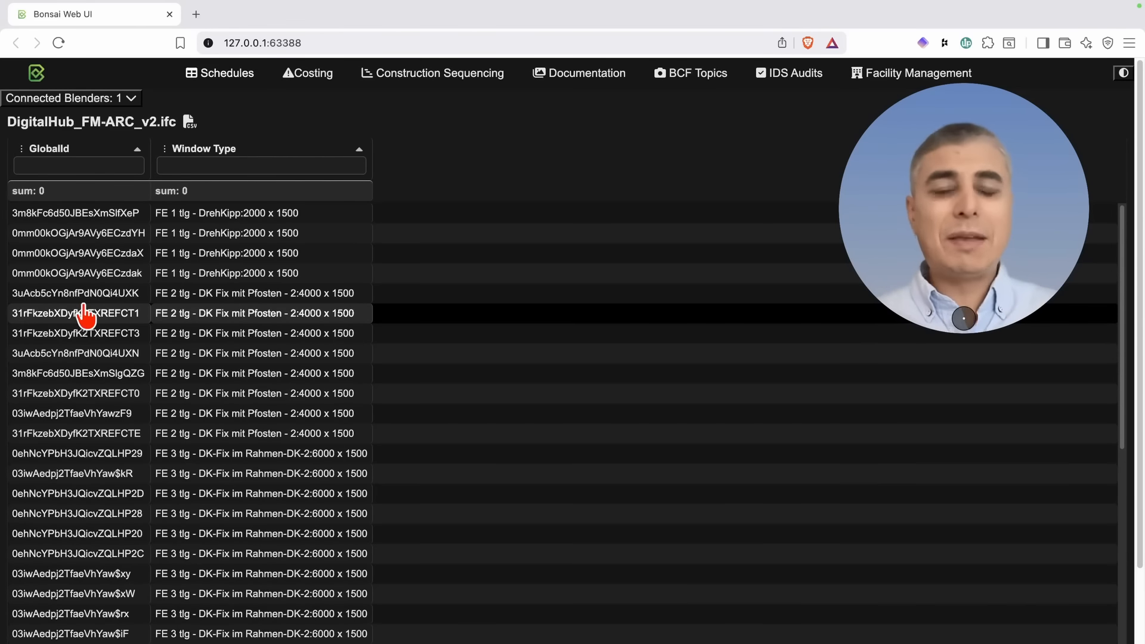
pyautogui.hotkey('ctrl', 'Right')
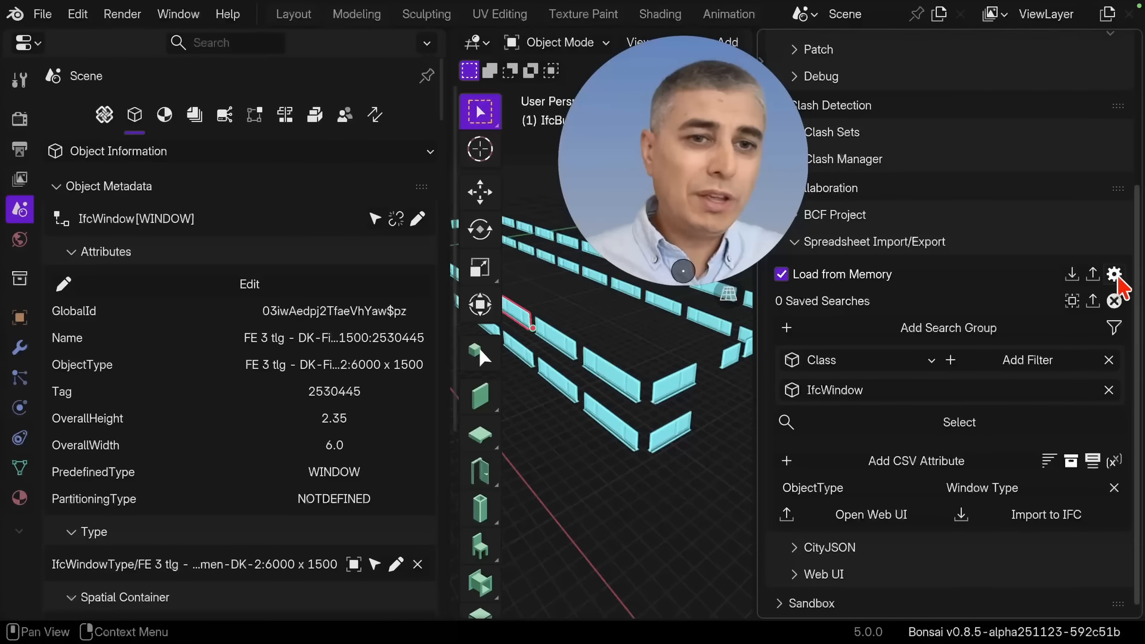
# - Turn off Include GlobalId in the spreadsheet export settings and regenerate the table in the Web UI
pyautogui.click(1114, 274)
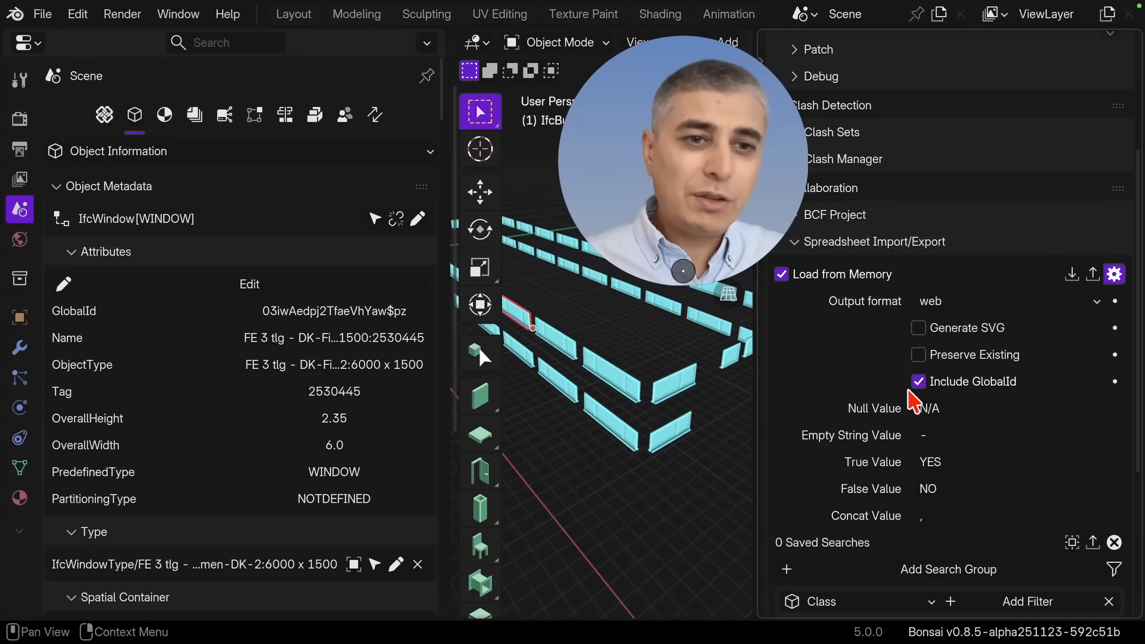
pyautogui.click(919, 382)
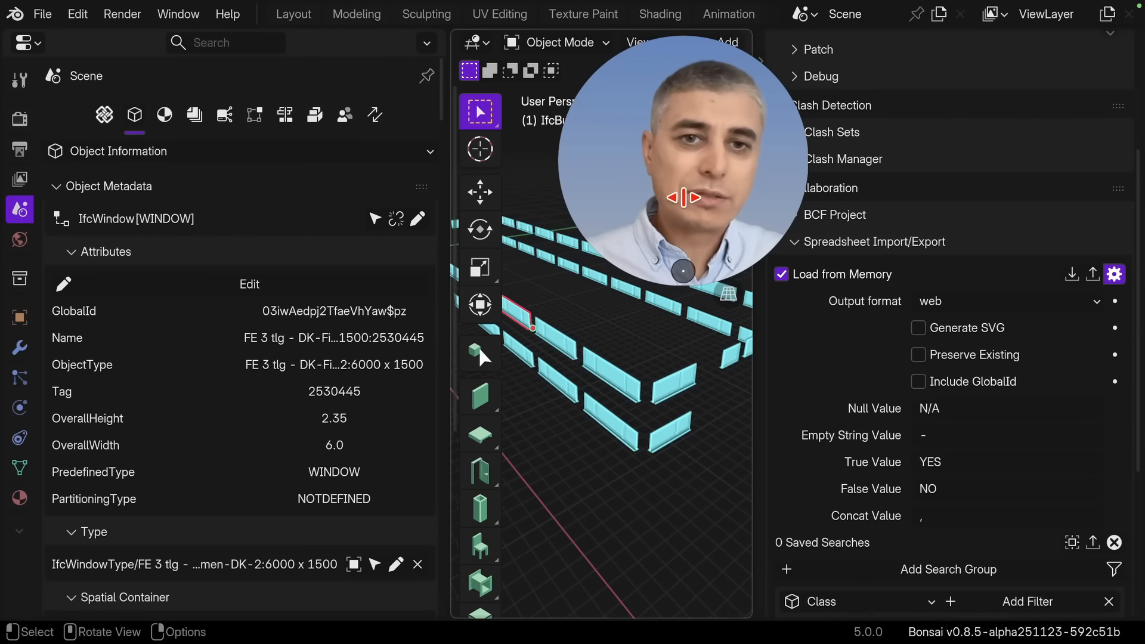
pyautogui.scroll(-6, 893, 466)
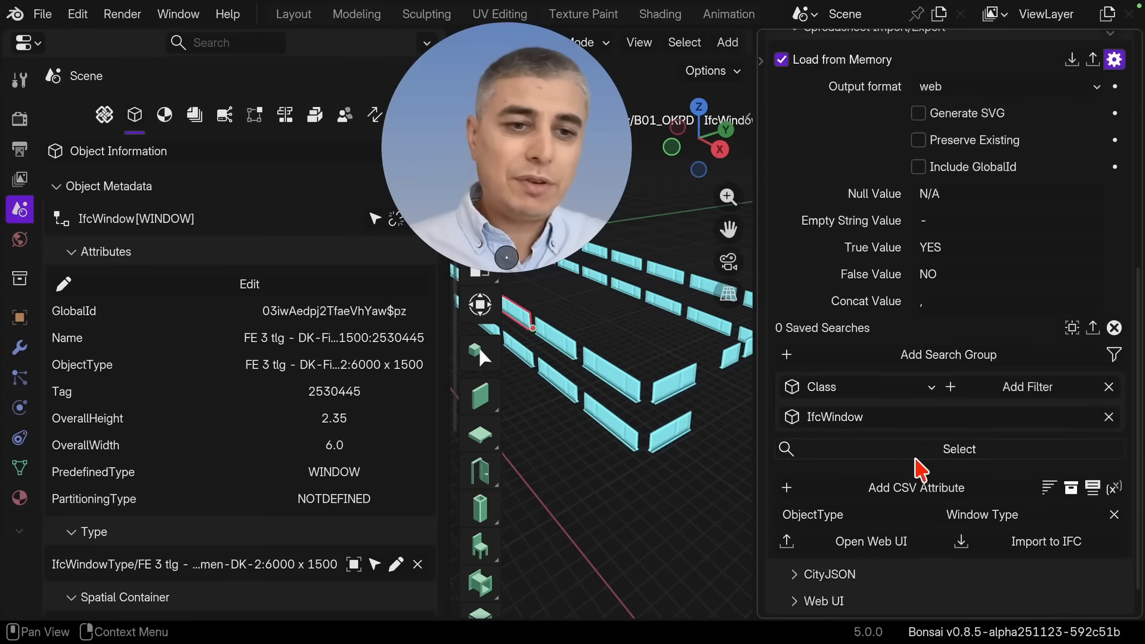
pyautogui.scroll(-1, 874, 429)
pyautogui.click(827, 519)
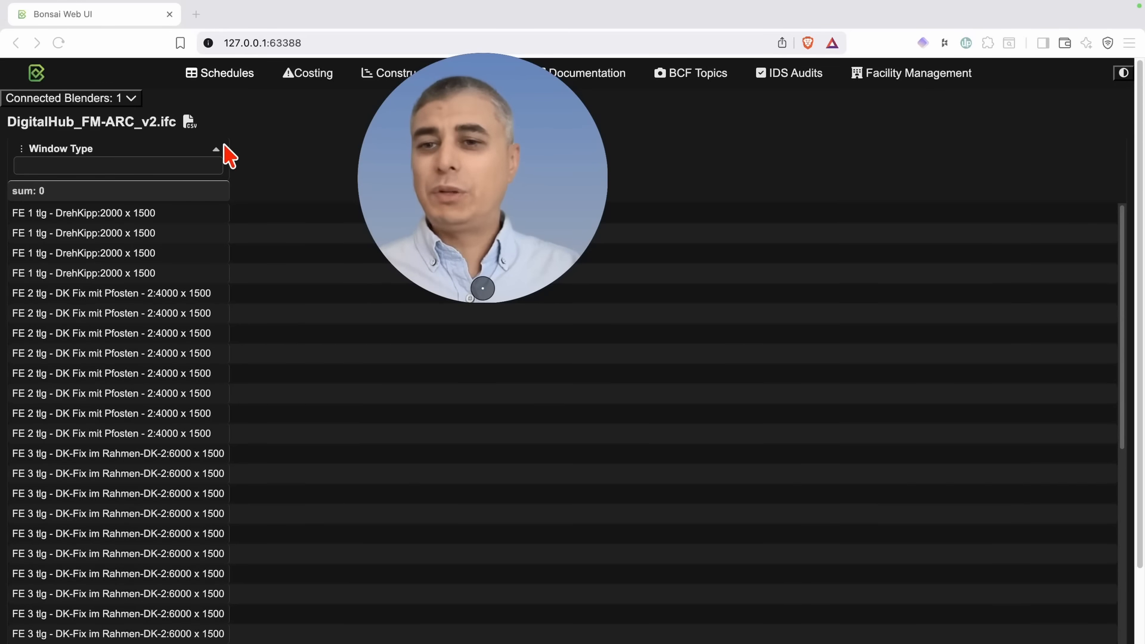
# - Examine the Window Type rows through the whole web table and return to Blender
pyautogui.scroll(-2, 221, 308)
pyautogui.scroll(2, 222, 312)
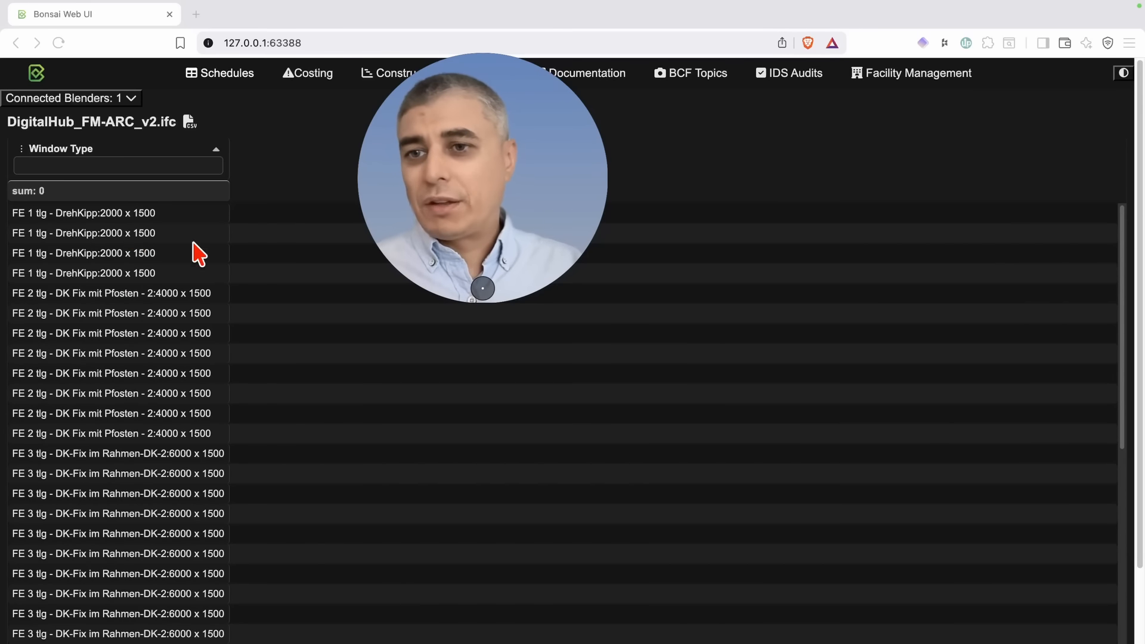
pyautogui.scroll(-5, 179, 477)
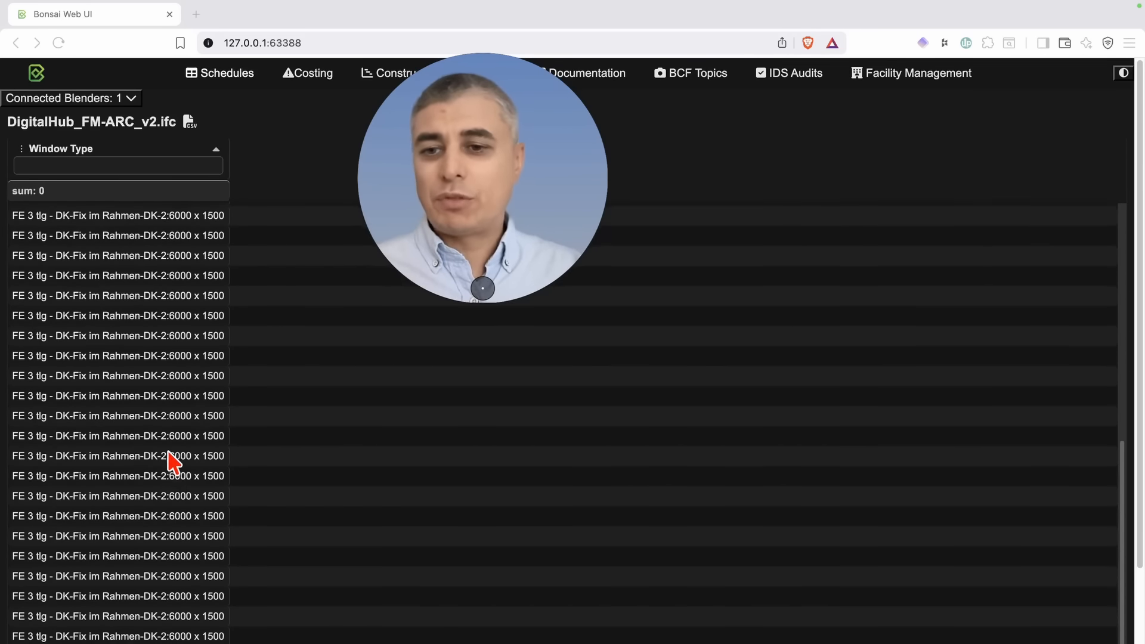
pyautogui.scroll(5, 172, 460)
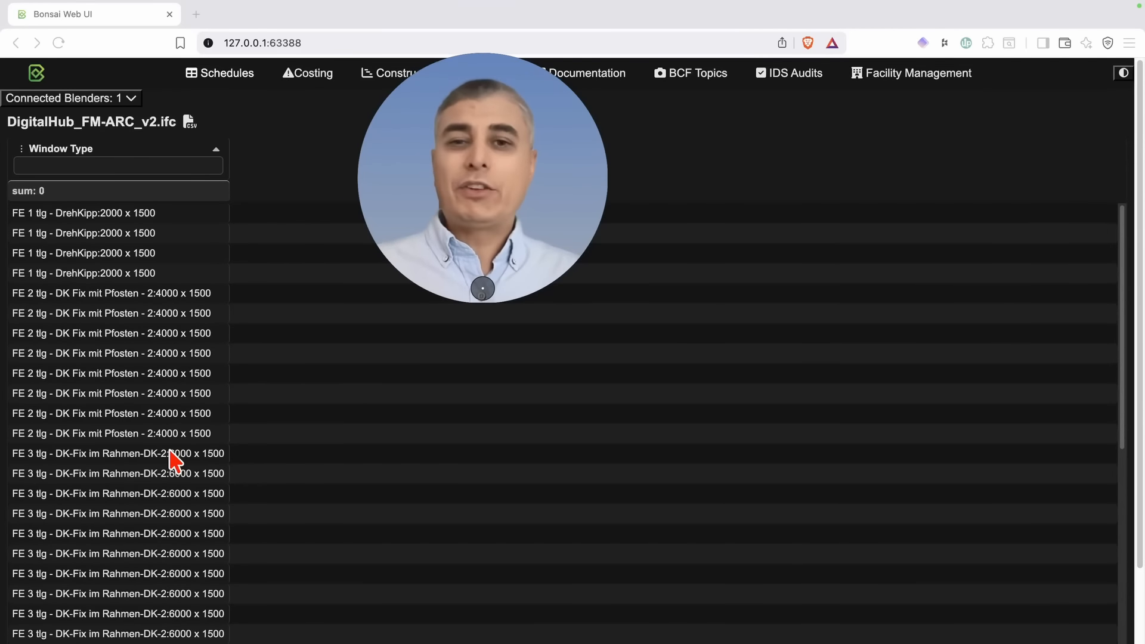
pyautogui.hotkey('ctrl', 'Left')
pyautogui.hotkey('ctrl', 'Right')
pyautogui.hotkey('ctrl', 'Right')
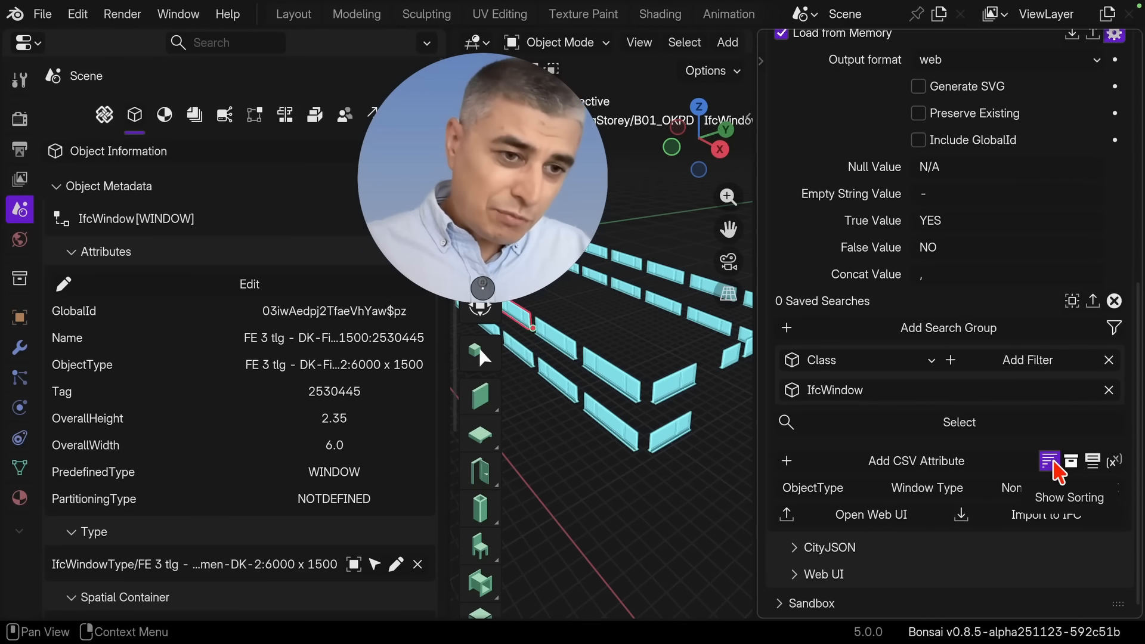
# - Show the attribute sorting option and sort the ObjectType column Ascending, widening the export settings area
pyautogui.click(1029, 490)
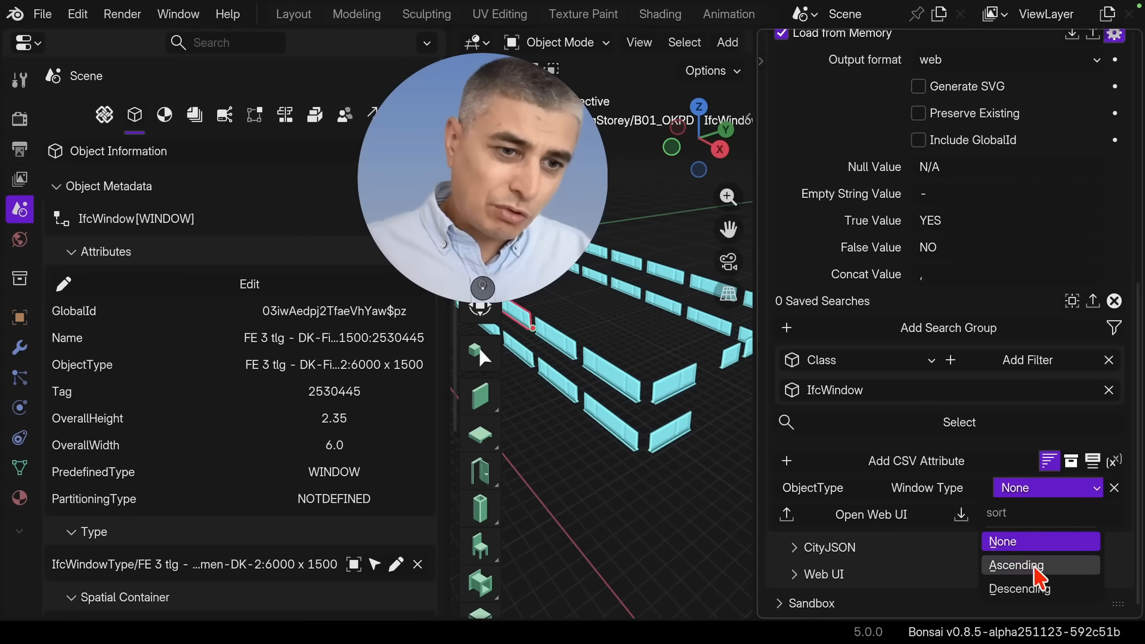
pyautogui.click(1017, 565)
pyautogui.moveTo(757, 259); pyautogui.dragTo(731, 258)
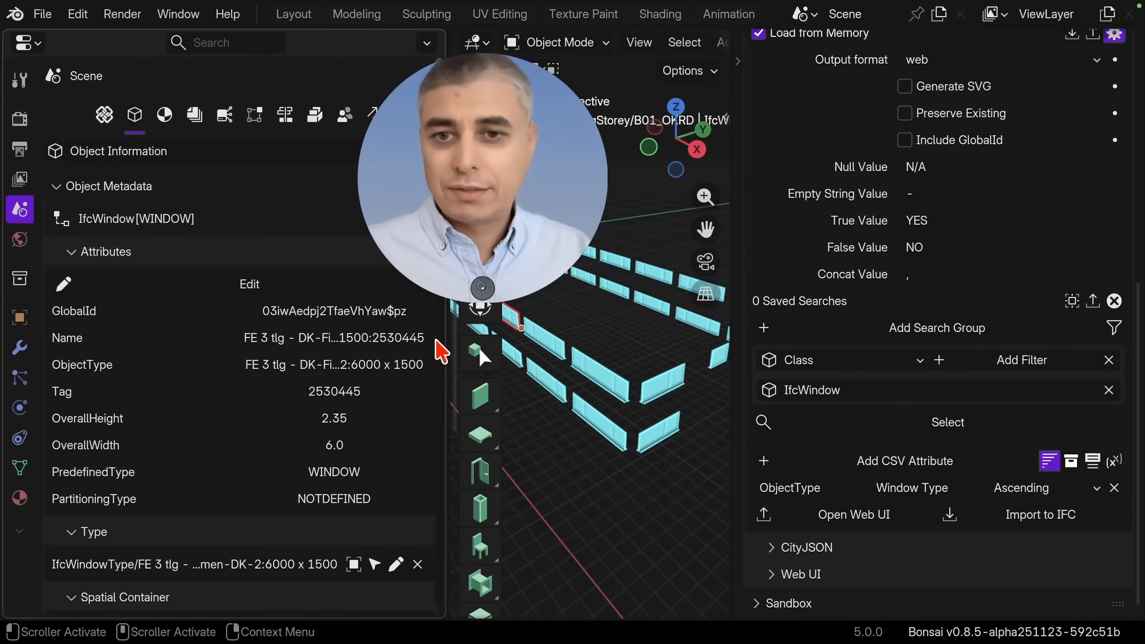
pyautogui.moveTo(447, 331); pyautogui.dragTo(390, 334)
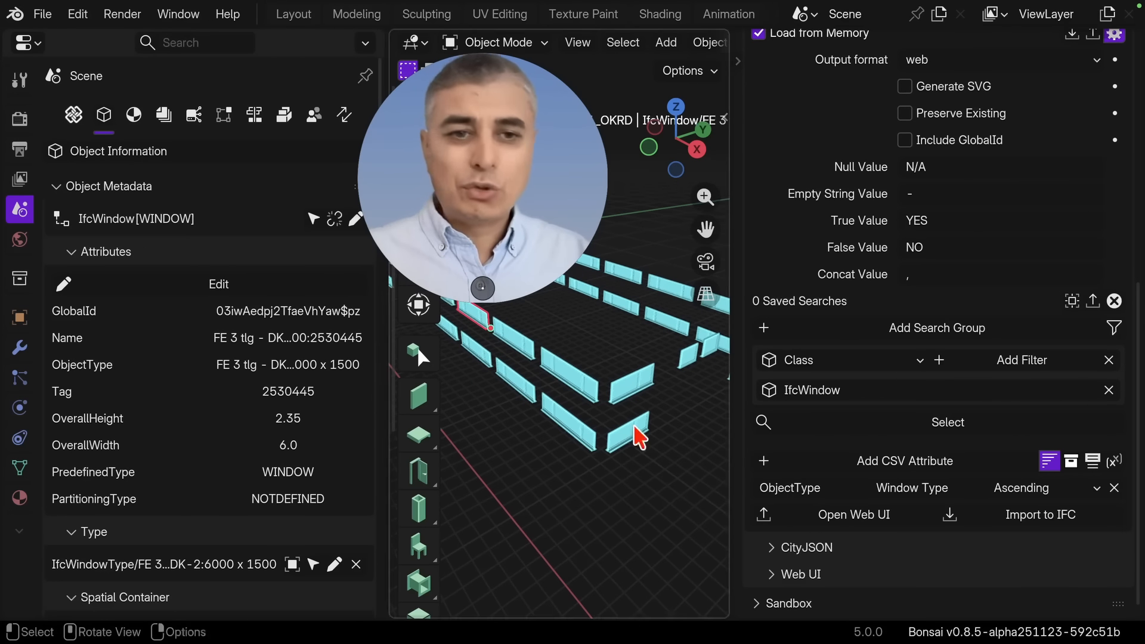
# - Show the grouping option, set the ObjectType attribute to Group, and regenerate the table in the Web UI
pyautogui.click(1074, 462)
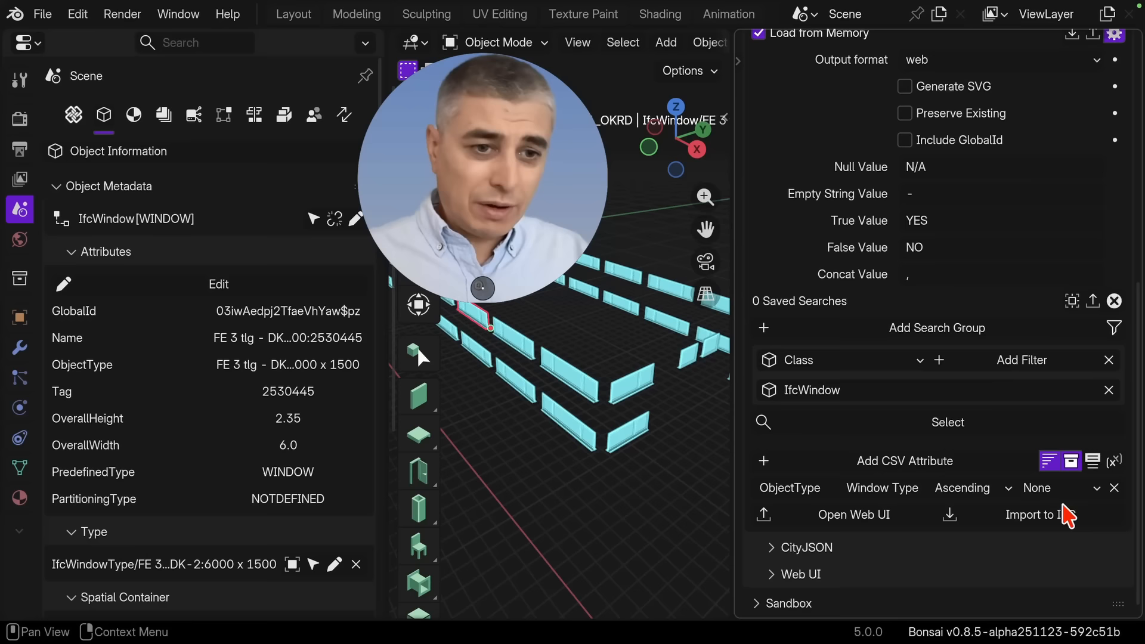
pyautogui.click(1068, 488)
pyautogui.click(1019, 325)
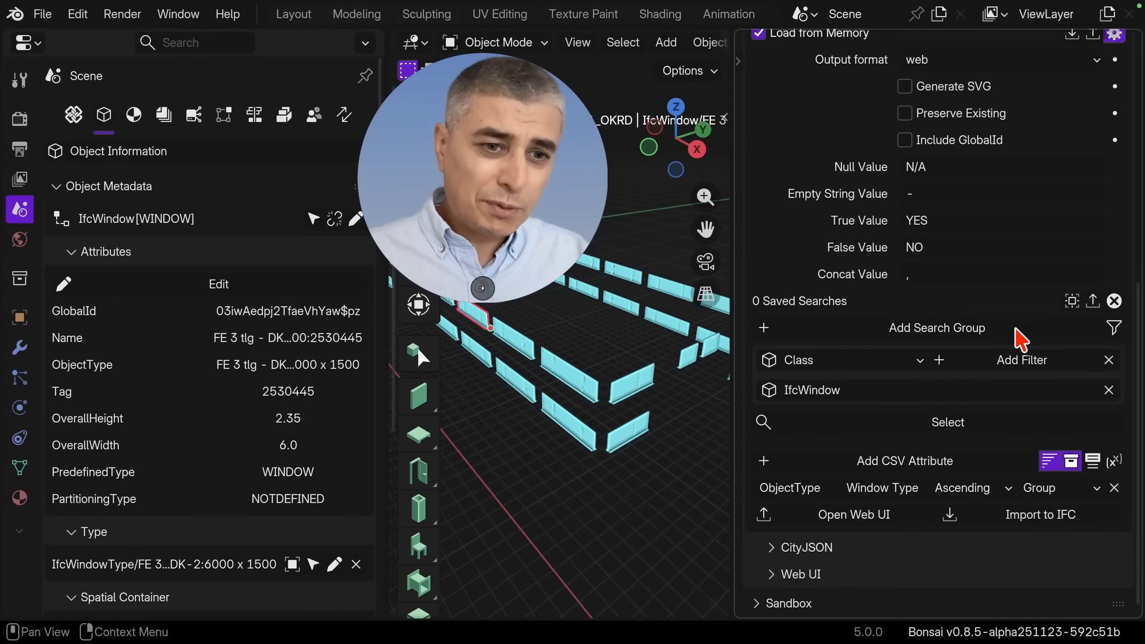
pyautogui.click(844, 515)
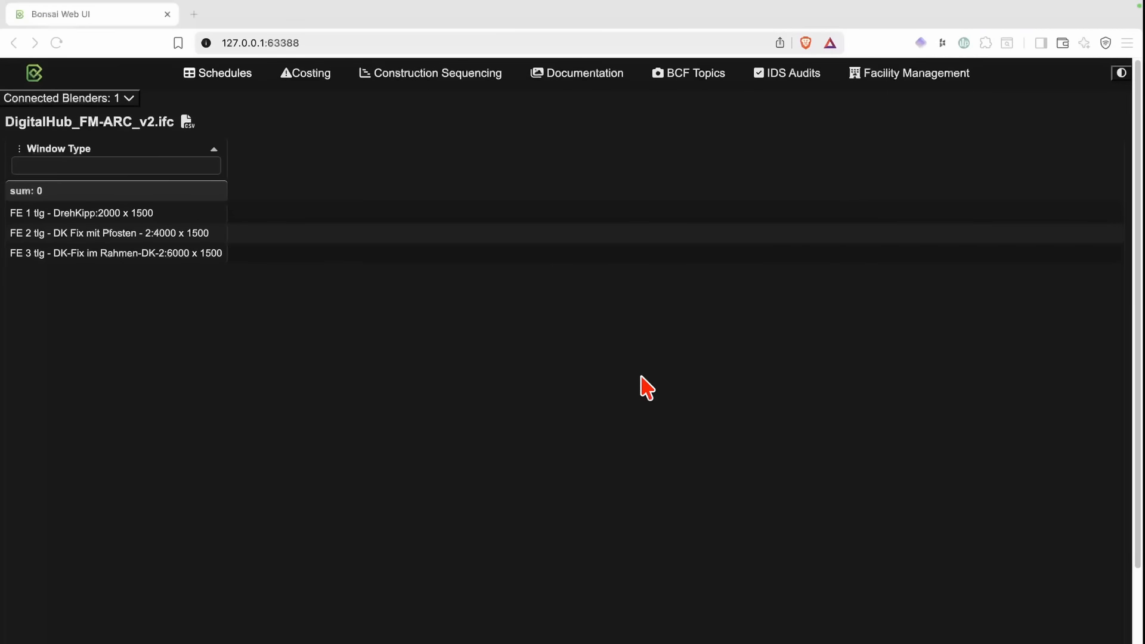
pyautogui.moveTo(543, 166); pyautogui.dragTo(513, 245)
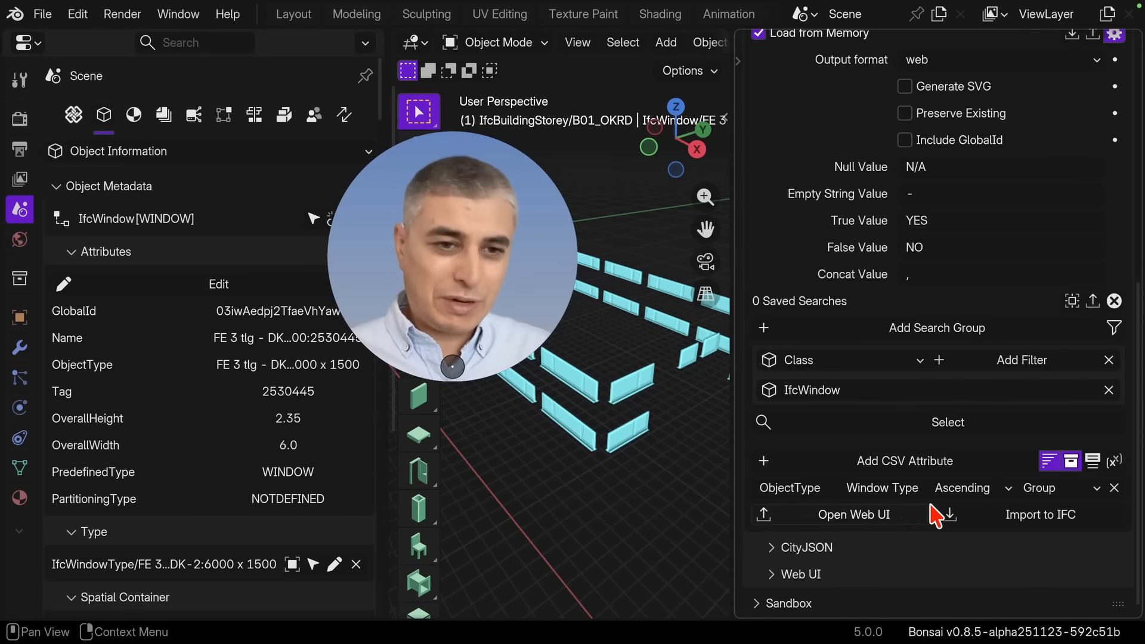
# - Add a second CSV attribute with the query count and the column heading Count
pyautogui.click(932, 474)
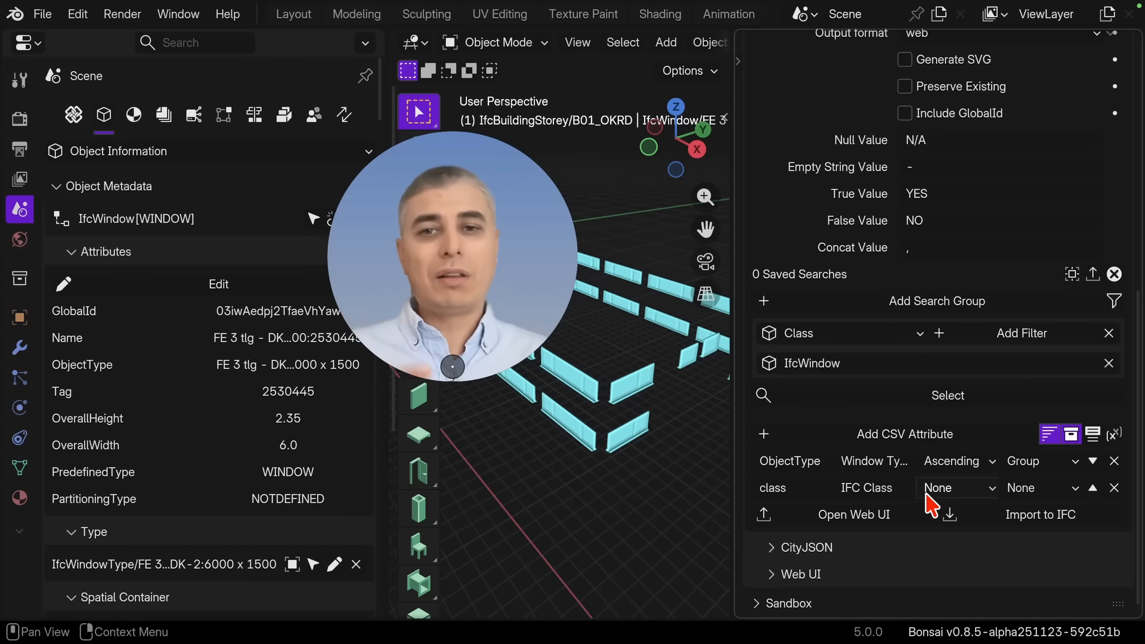
pyautogui.doubleClick(827, 488)
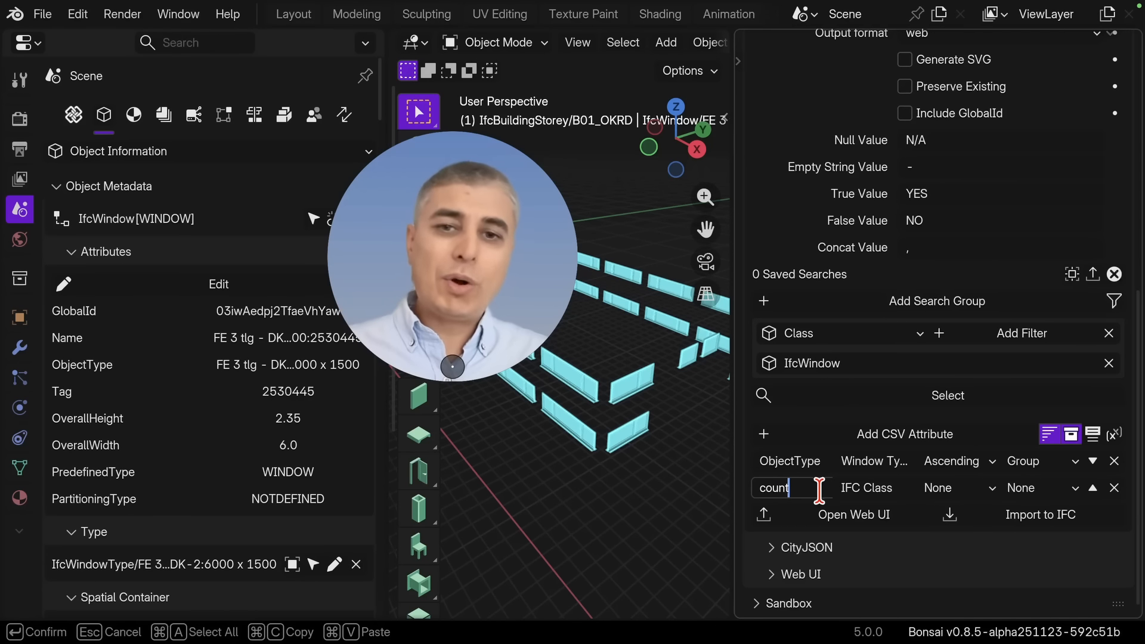
pyautogui.press('Return')
pyautogui.doubleClick(856, 488)
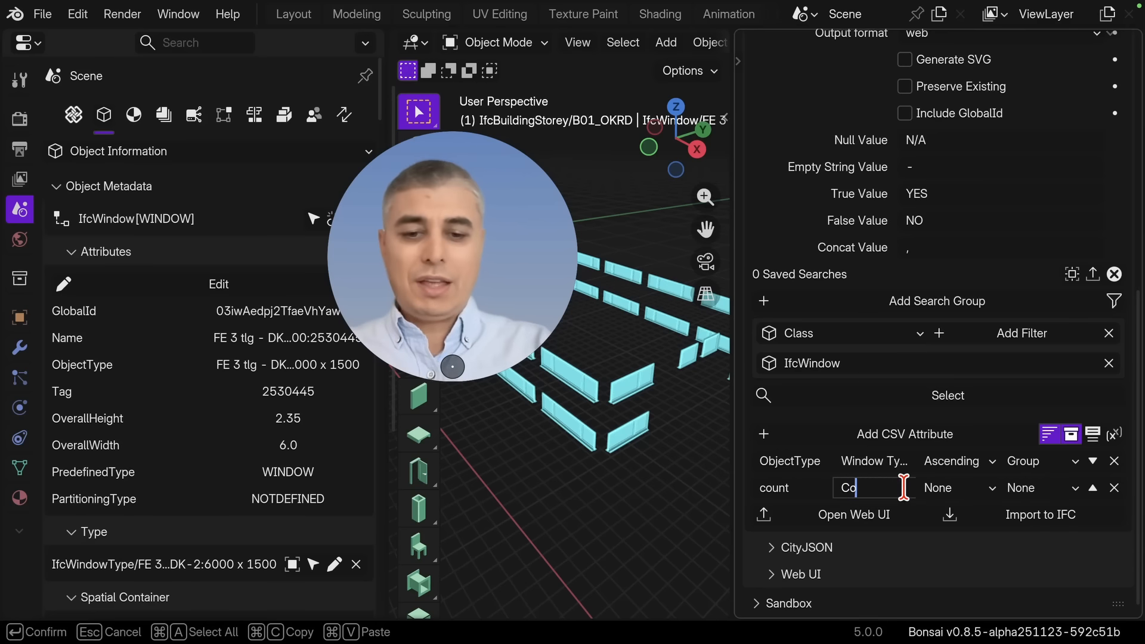
pyautogui.write('Count')
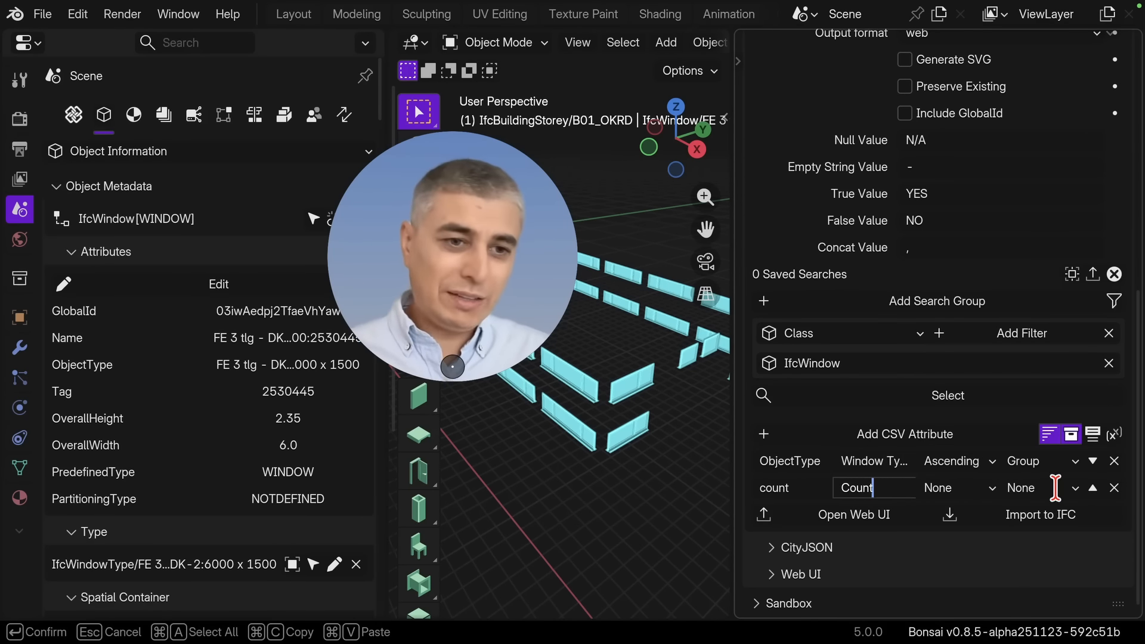
pyautogui.press('Return')
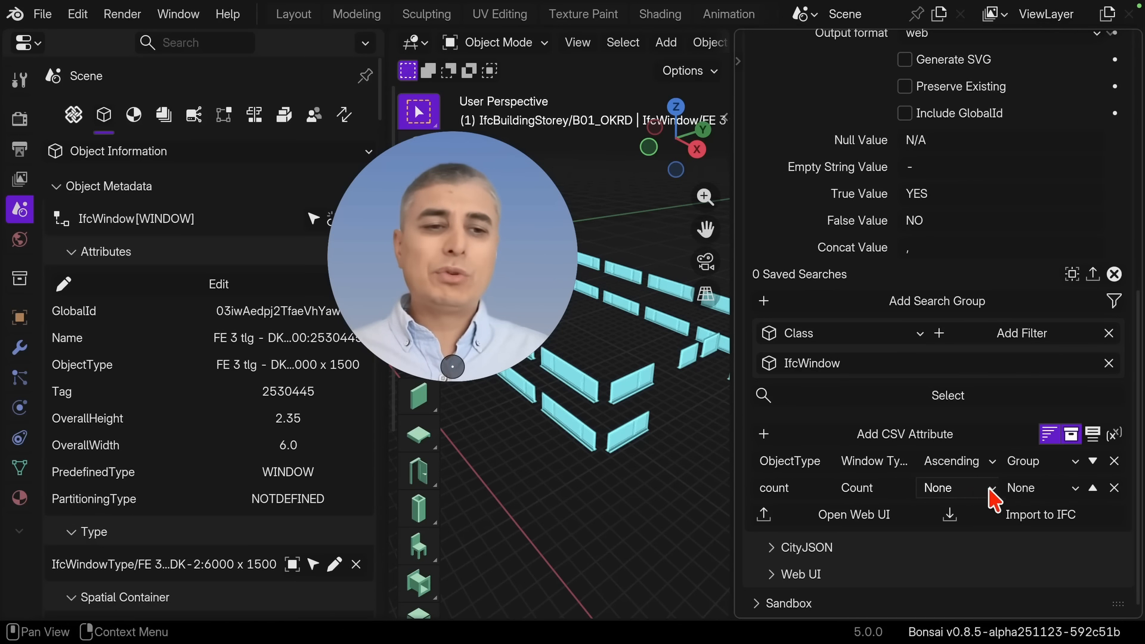
# - Regenerate the Web UI table with the Count column, examine it, and return to Blender
pyautogui.click(1050, 490)
pyautogui.click(1052, 488)
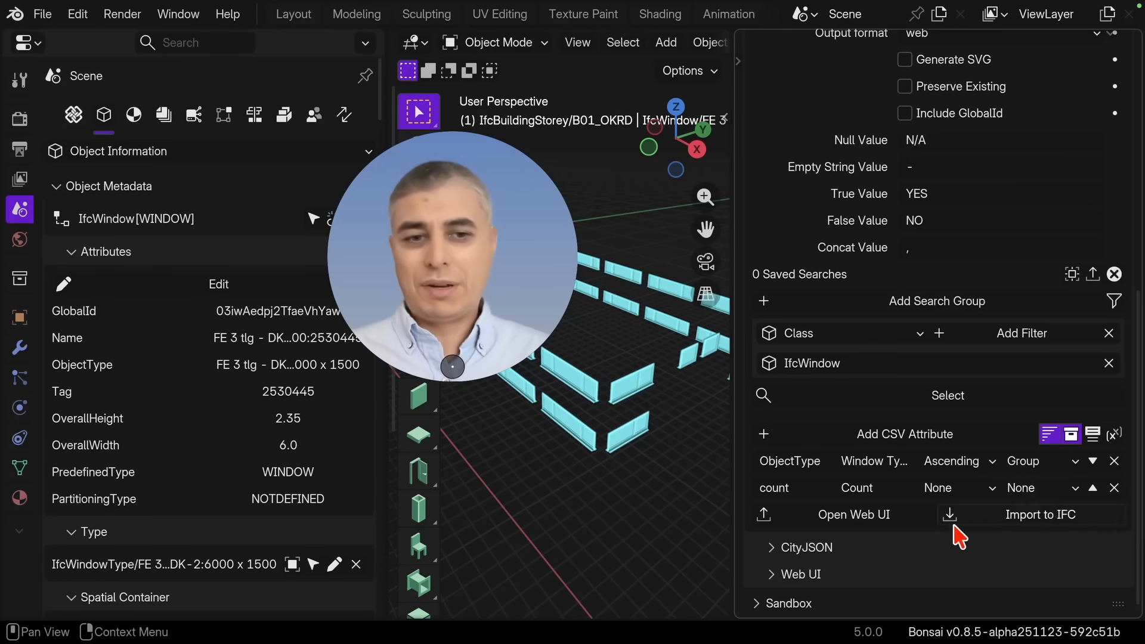
pyautogui.click(862, 514)
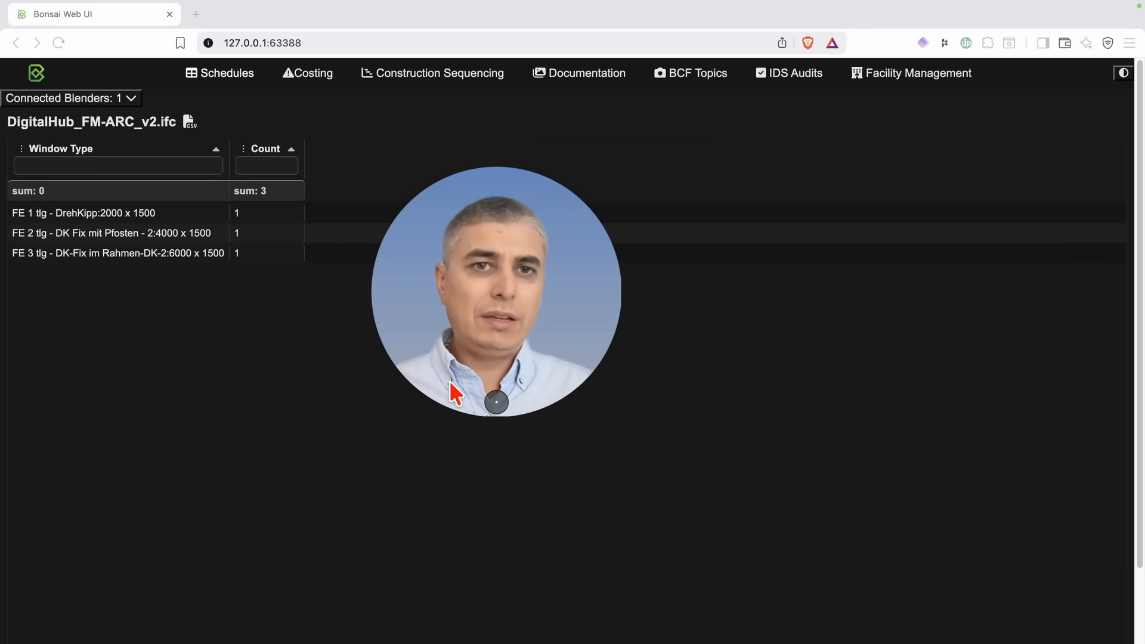
pyautogui.hotkey('ctrl', 'Right')
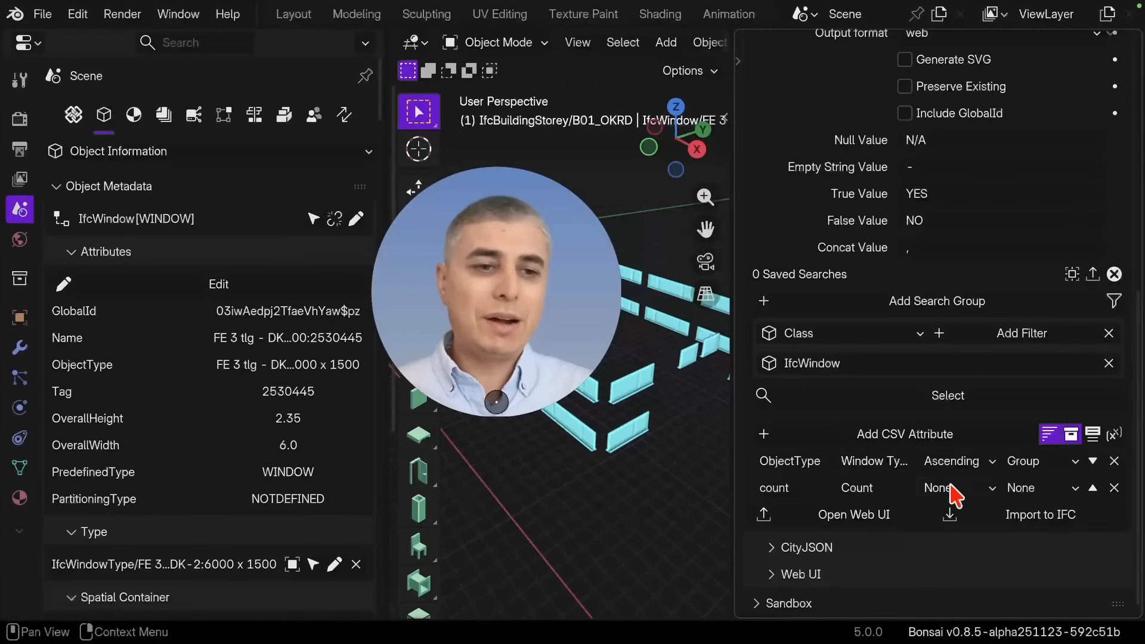
# - Set the grouping of the count attribute to Sum and regenerate the table in the Web UI
pyautogui.click(1038, 493)
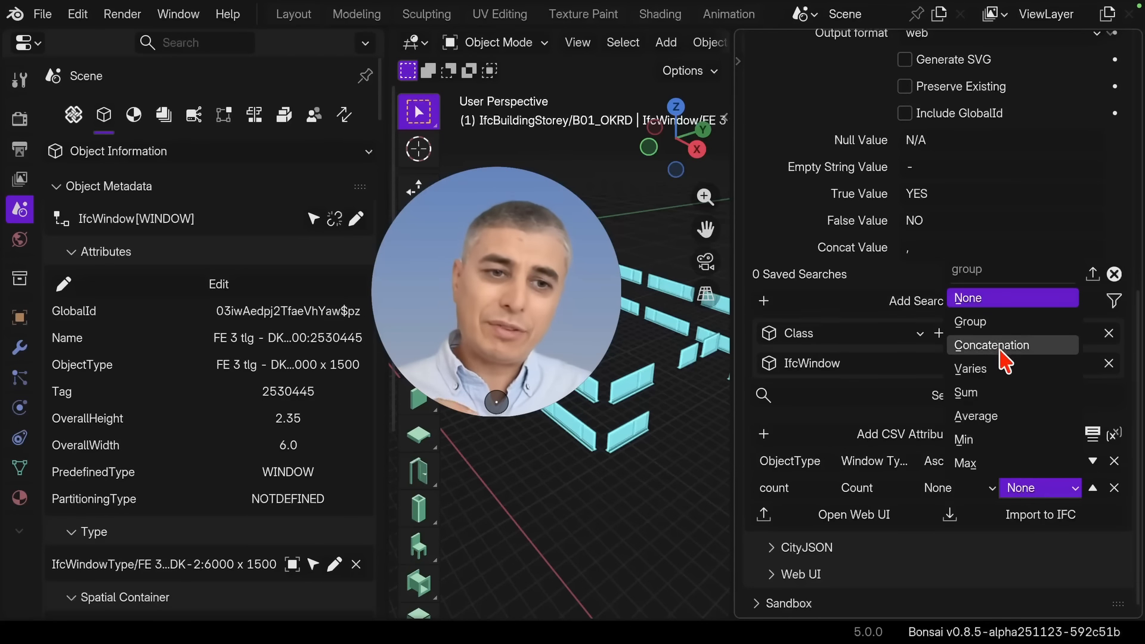
pyautogui.click(997, 394)
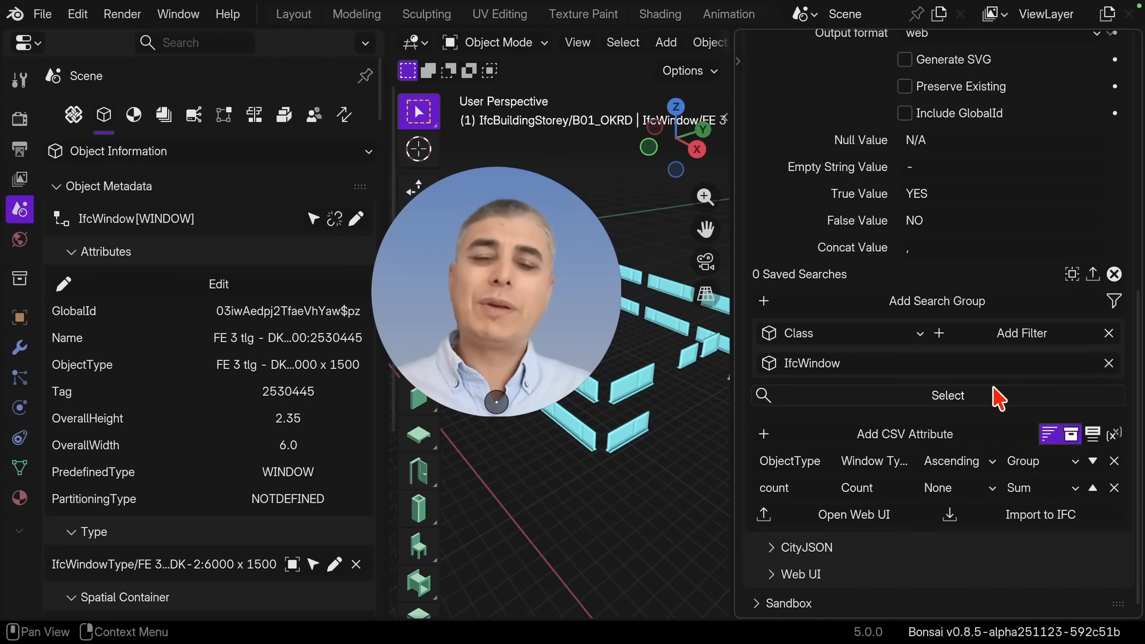
pyautogui.click(854, 514)
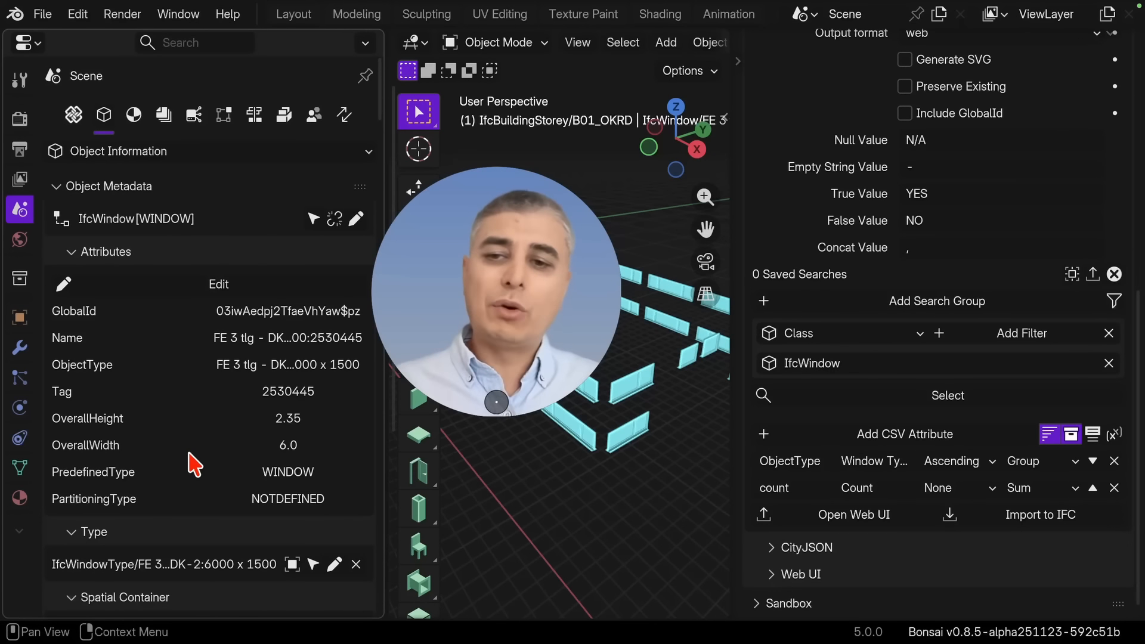
# - Add a third CSV attribute with the query OverallHeight and the column heading Height
pyautogui.scroll(-2, 194, 444)
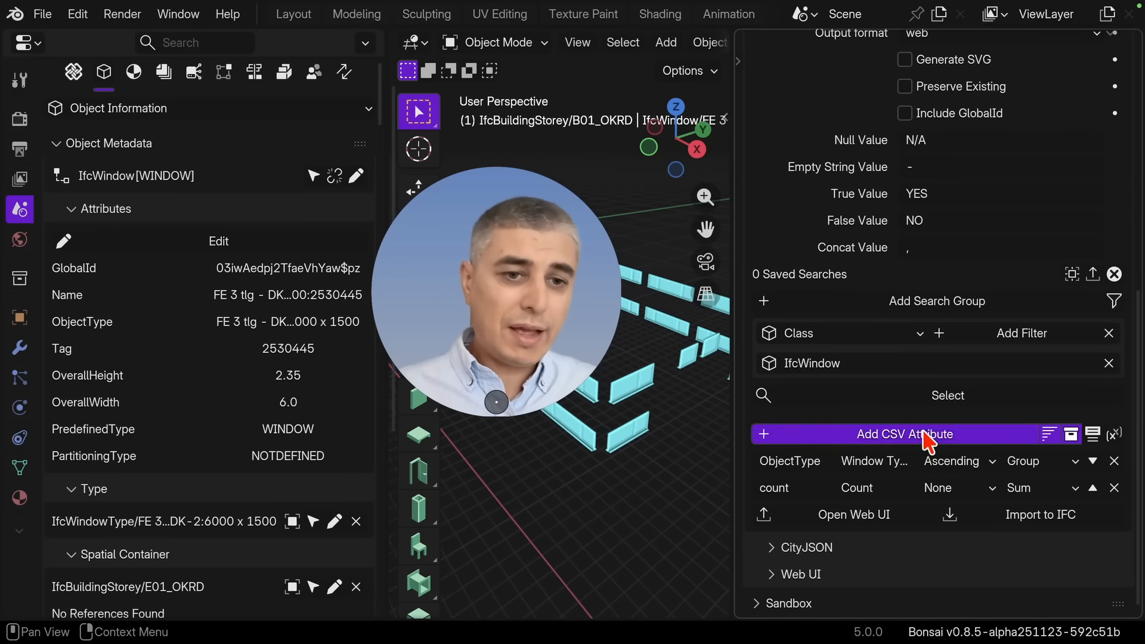
pyautogui.click(906, 435)
pyautogui.click(787, 515)
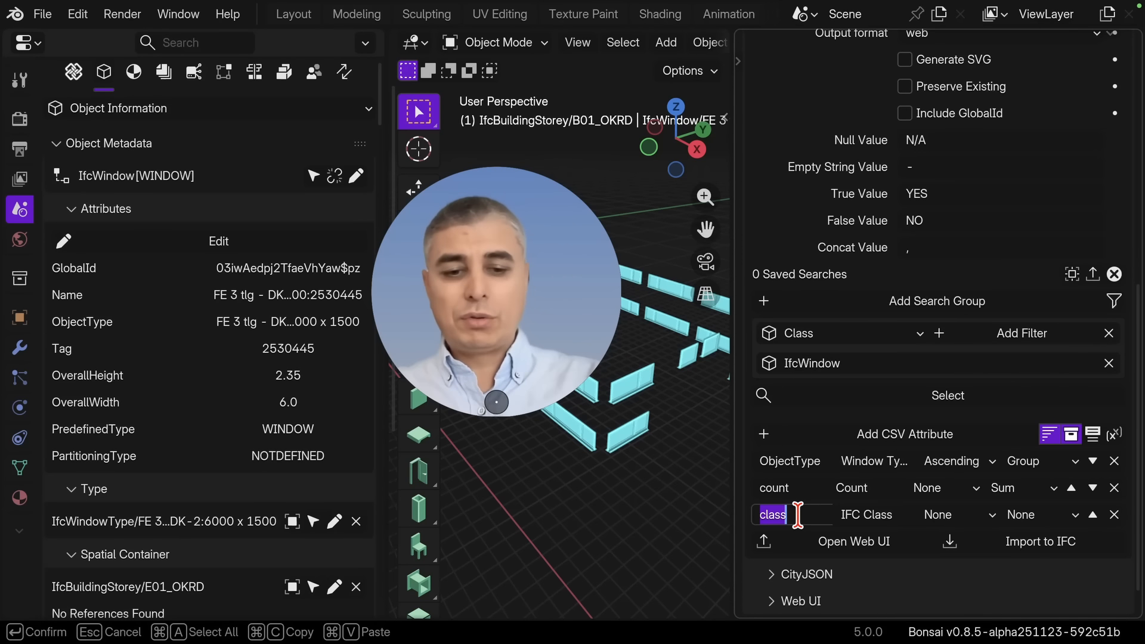
pyautogui.write('OverallHeight')
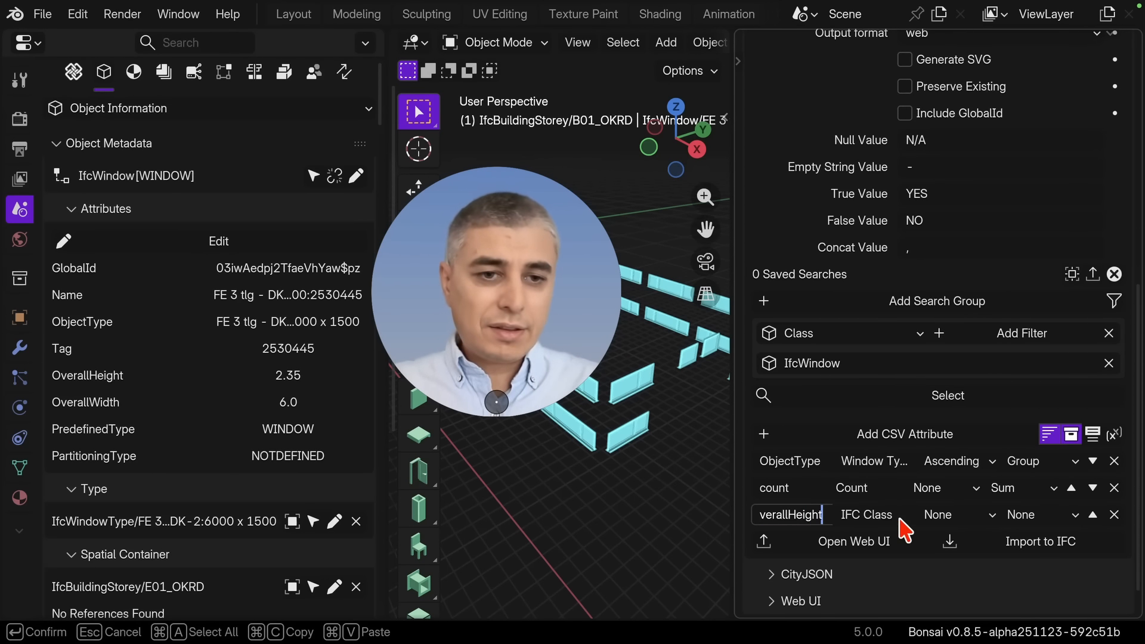
pyautogui.write('Height')
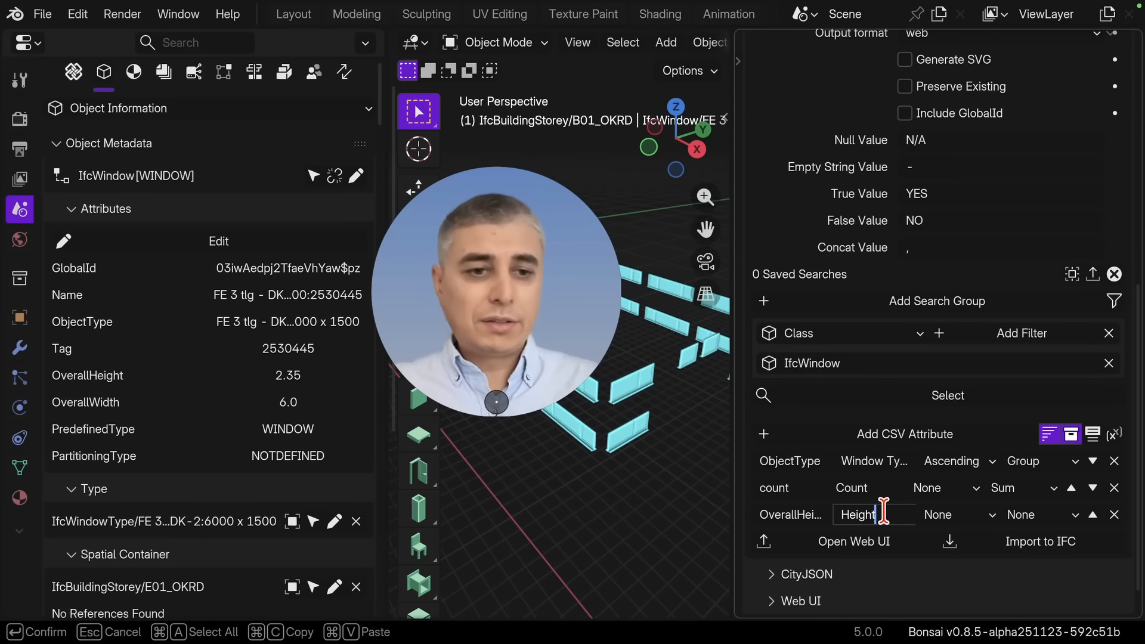
# - Sort the OverallHeight attribute Ascending and set its grouping to Group
pyautogui.click(968, 514)
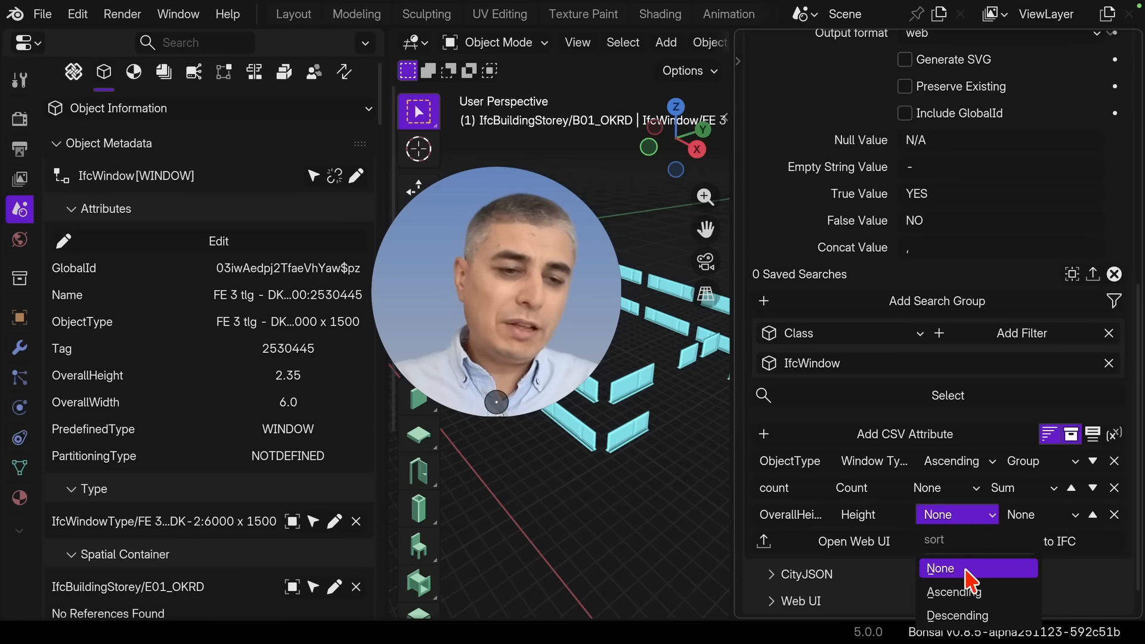
pyautogui.click(955, 592)
pyautogui.click(1037, 515)
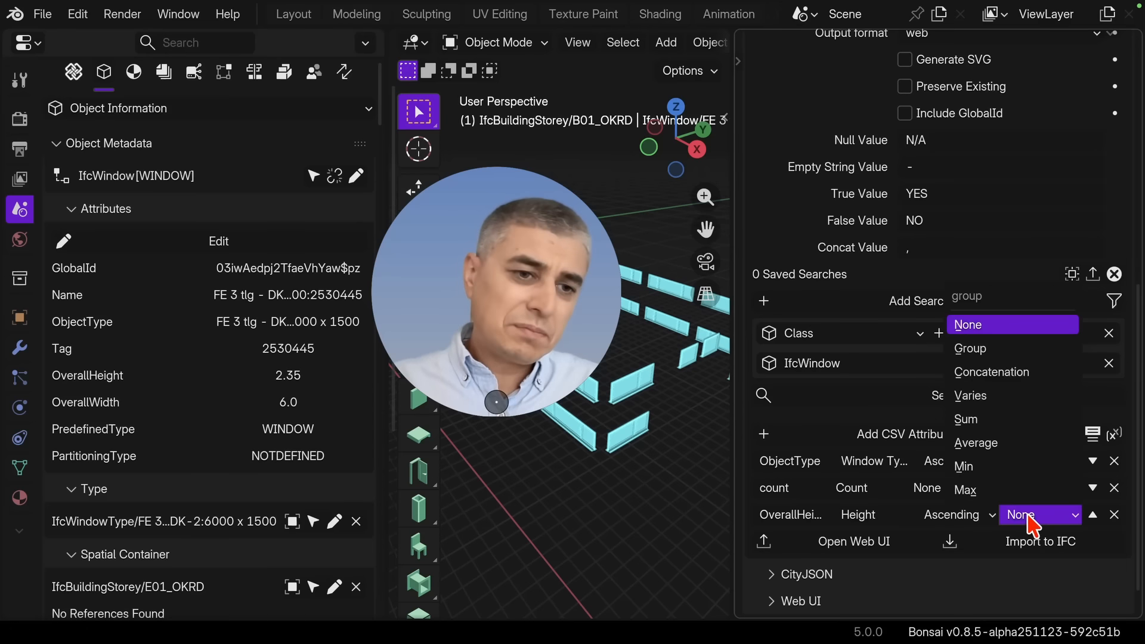
pyautogui.click(1005, 352)
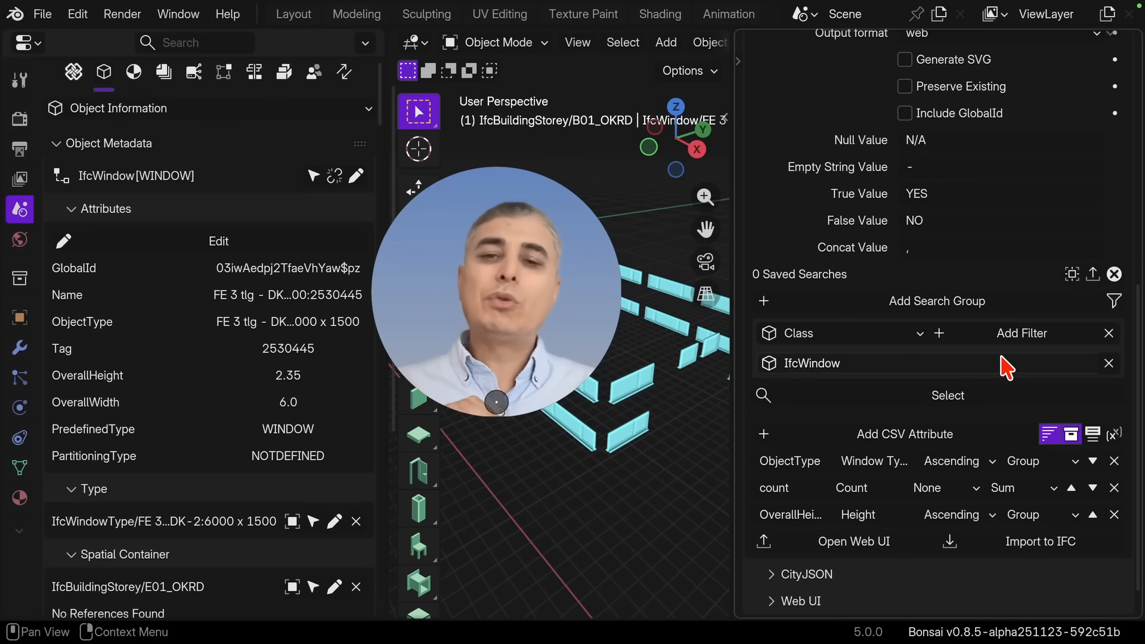
# - Widen the export settings area and add a CSV attribute with the query OverallWidth and the column heading Width
pyautogui.scroll(-1, 916, 453)
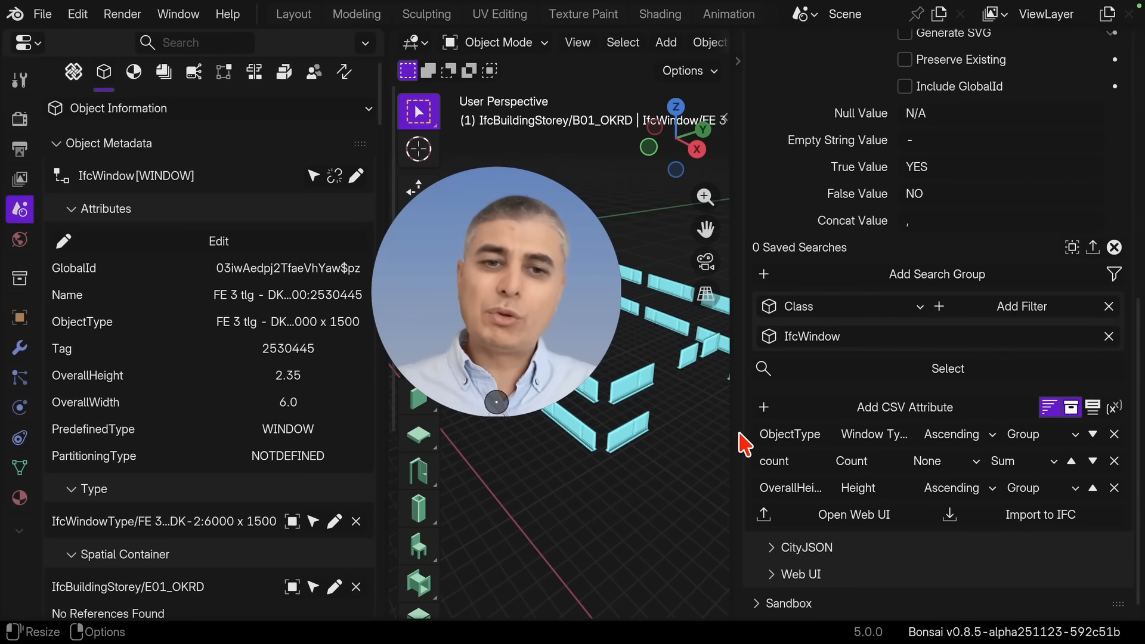
pyautogui.moveTo(740, 407); pyautogui.dragTo(655, 403)
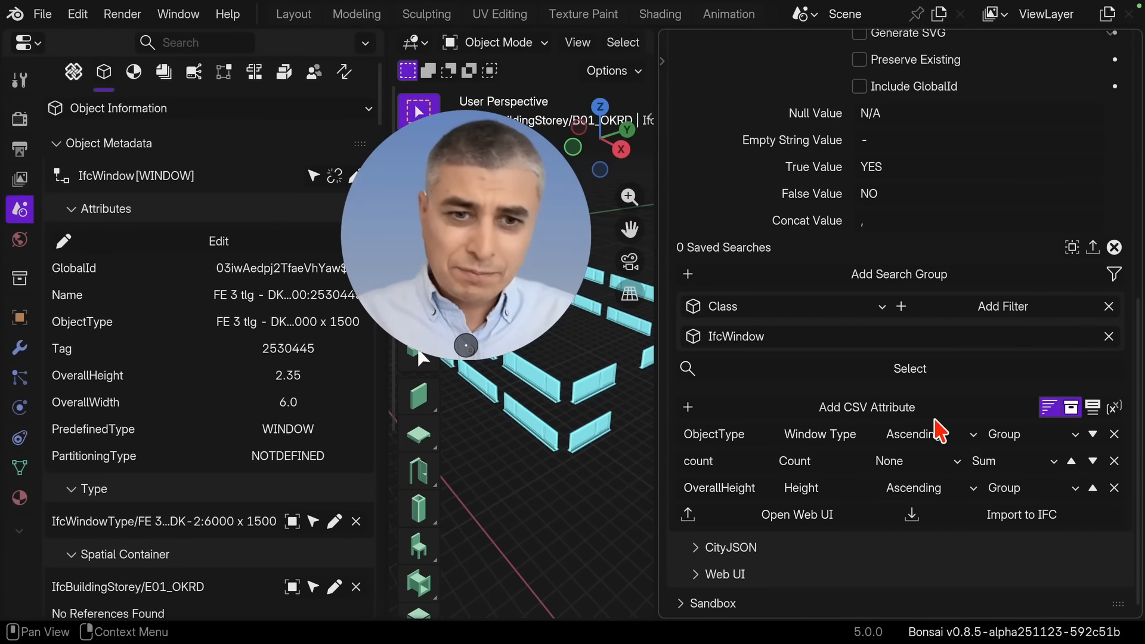
pyautogui.click(877, 407)
pyautogui.click(733, 515)
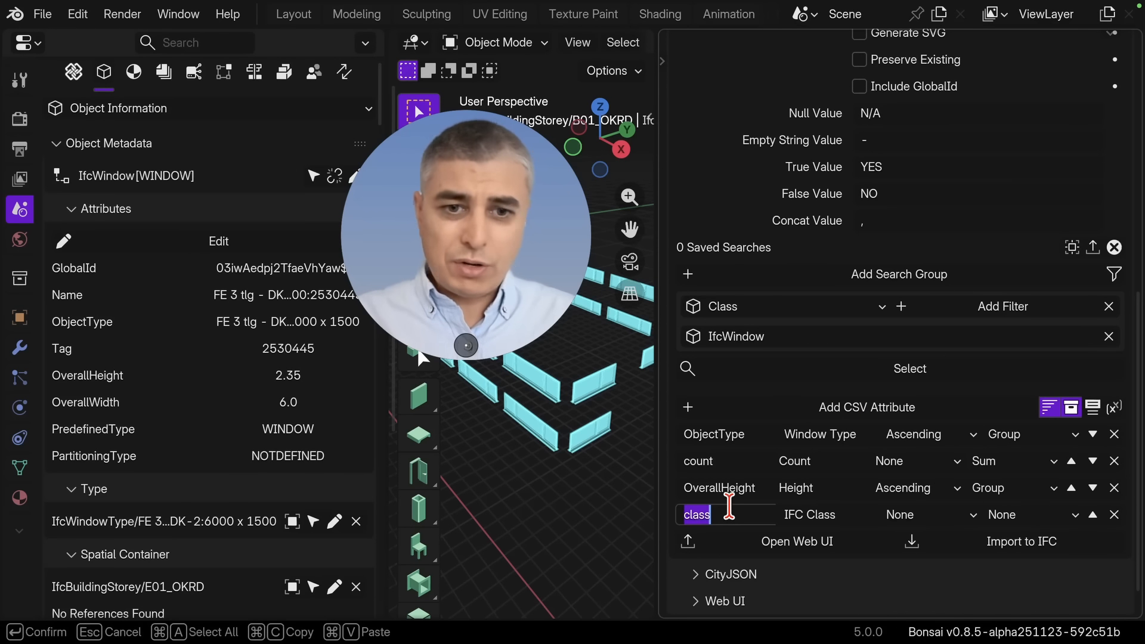
pyautogui.write('OverallW')
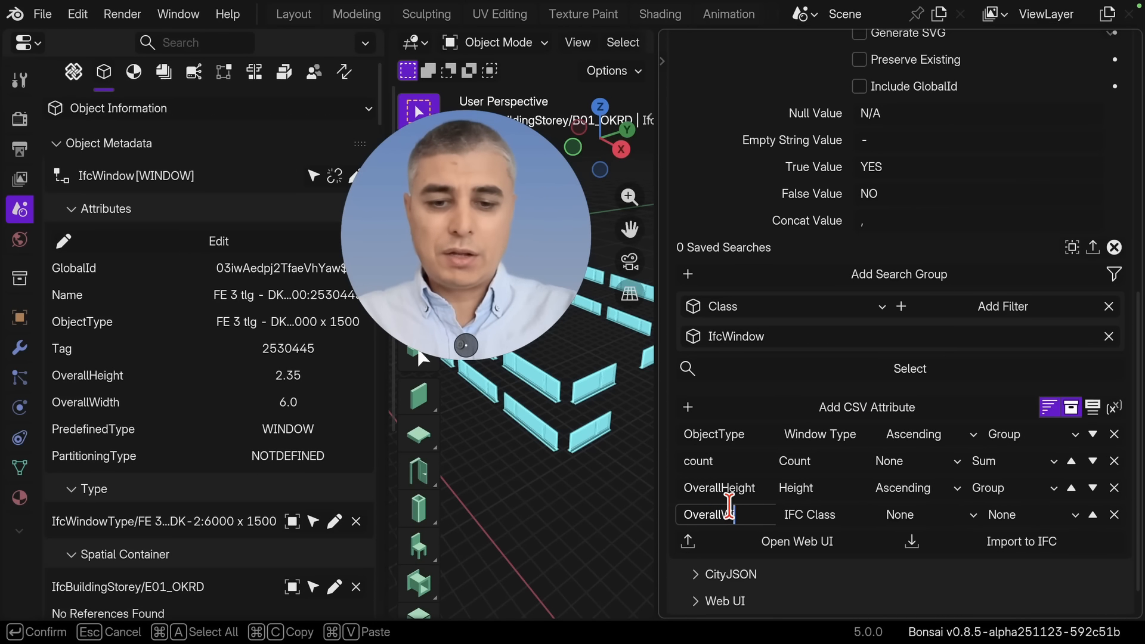
pyautogui.write('idth')
pyautogui.click(819, 510)
pyautogui.write('Width')
pyautogui.press('Return')
# - Set the grouping of the OverallWidth attribute to Group and regenerate the table in the Web UI
pyautogui.click(1022, 516)
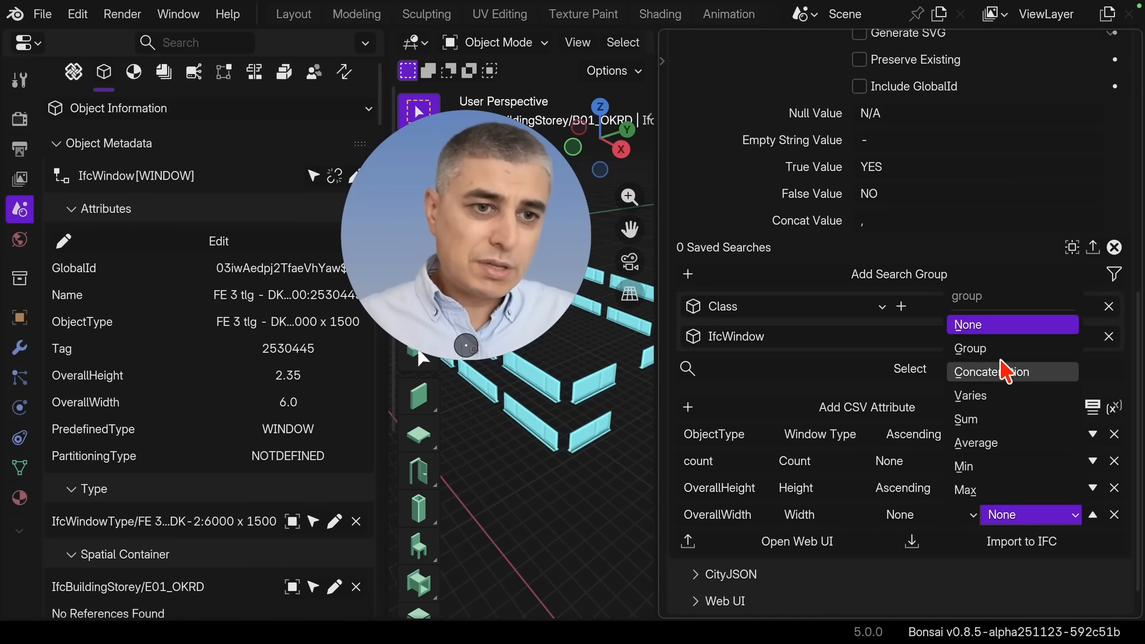
pyautogui.click(970, 349)
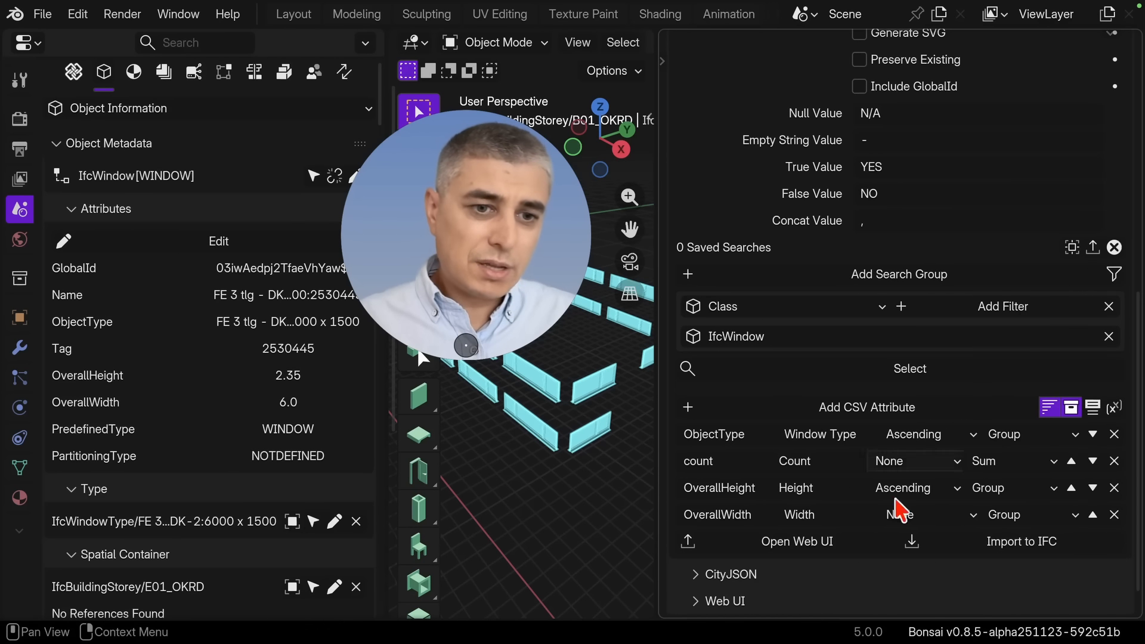
pyautogui.click(818, 550)
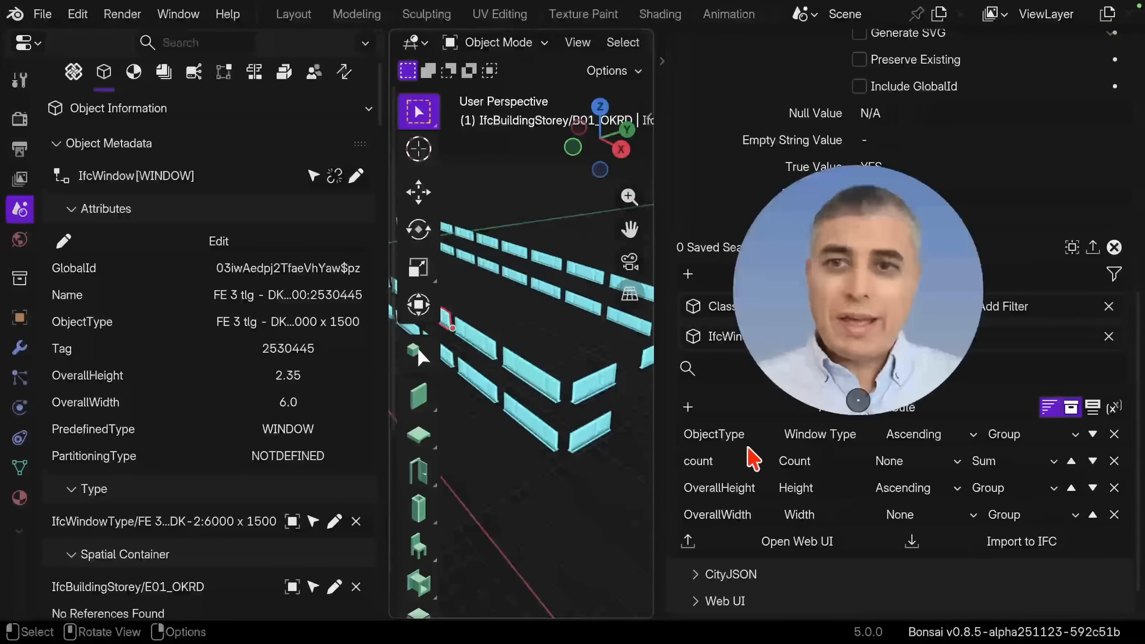
# - Examine the selected window's attributes, property sets and quantity sets for further exportable properties, including those in Pset_WindowCommon
pyautogui.moveTo(810, 344); pyautogui.dragTo(526, 276)
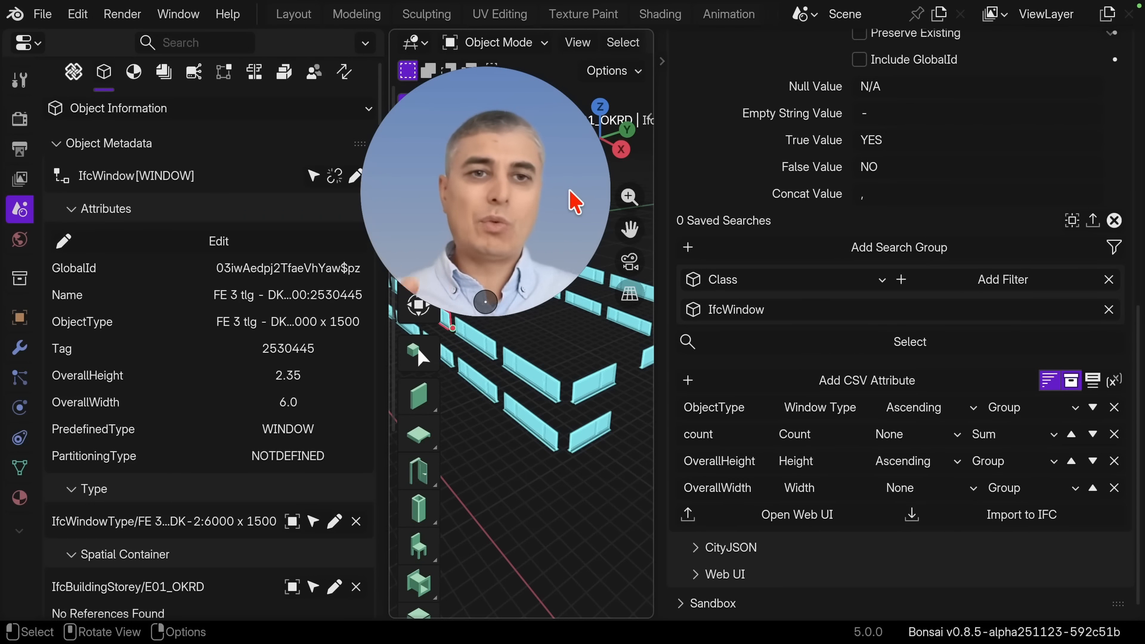
pyautogui.scroll(-10, 300, 367)
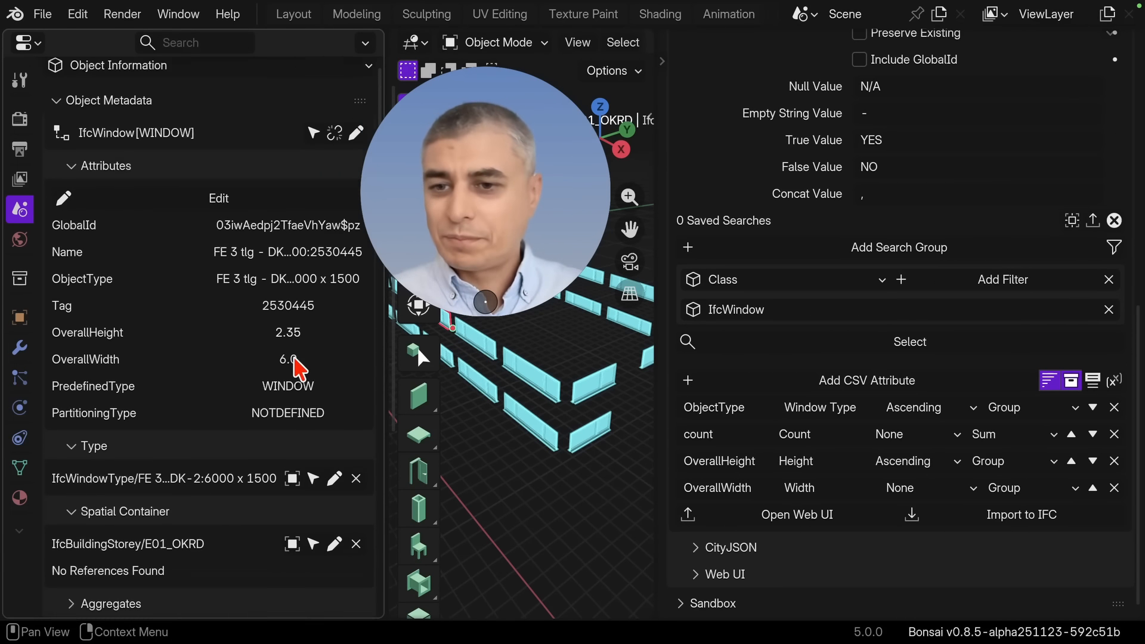
pyautogui.scroll(2, 300, 358)
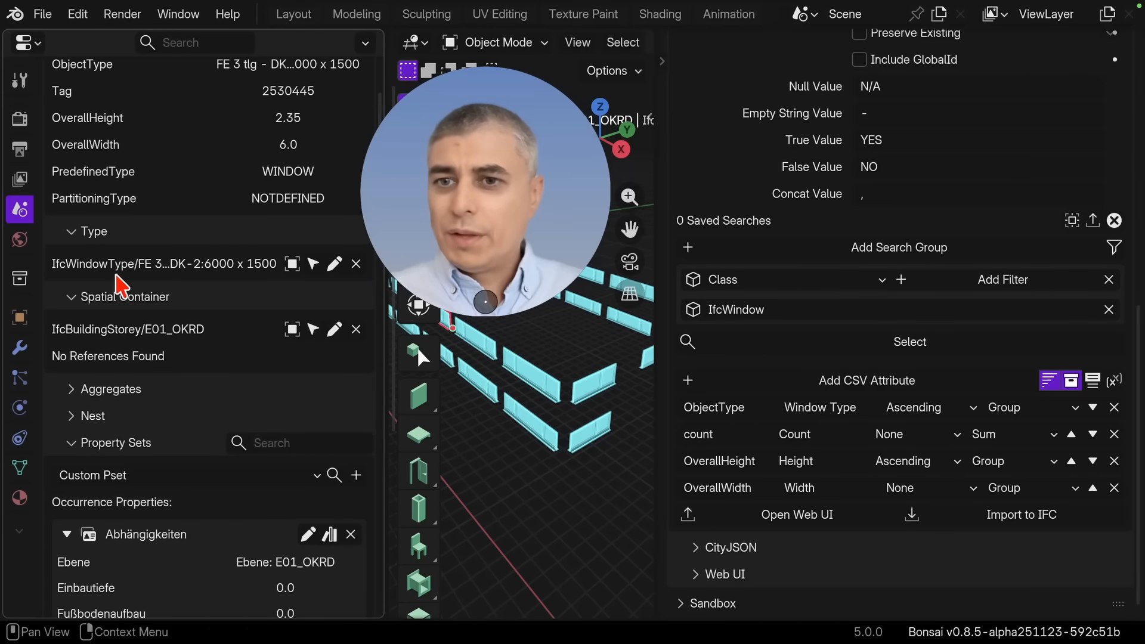
pyautogui.scroll(-8, 117, 281)
pyautogui.scroll(10, 115, 282)
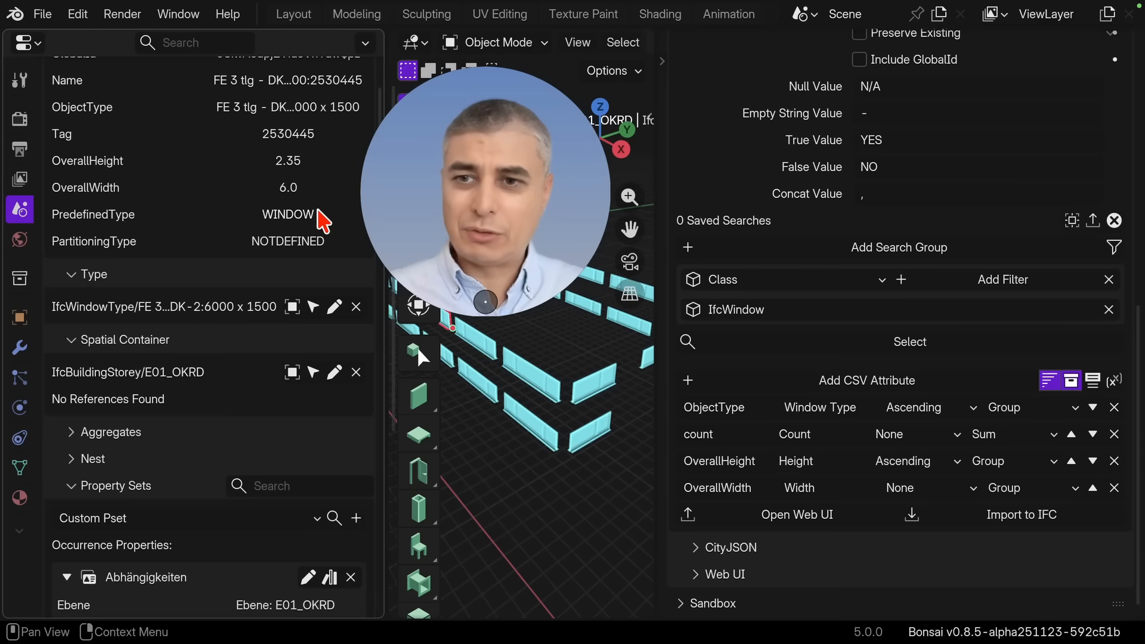
pyautogui.moveTo(386, 190)
pyautogui.mouseDown()
pyautogui.moveTo(615, 181)
pyautogui.moveTo(388, 179)
pyautogui.mouseUp()
pyautogui.scroll(-12, 289, 348)
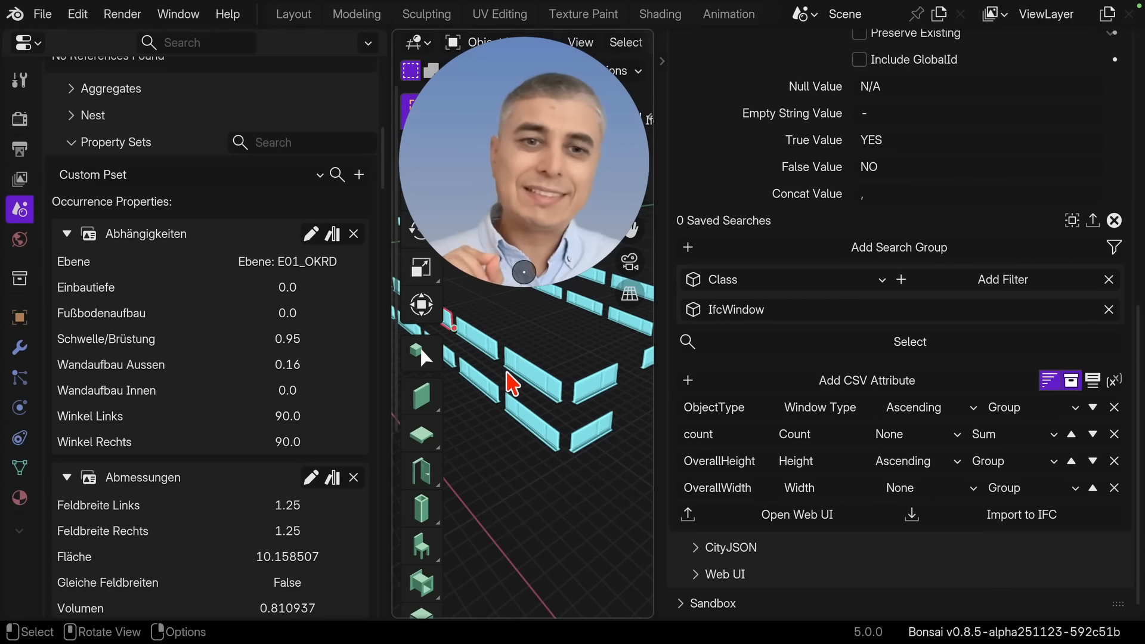
pyautogui.scroll(-12, 326, 300)
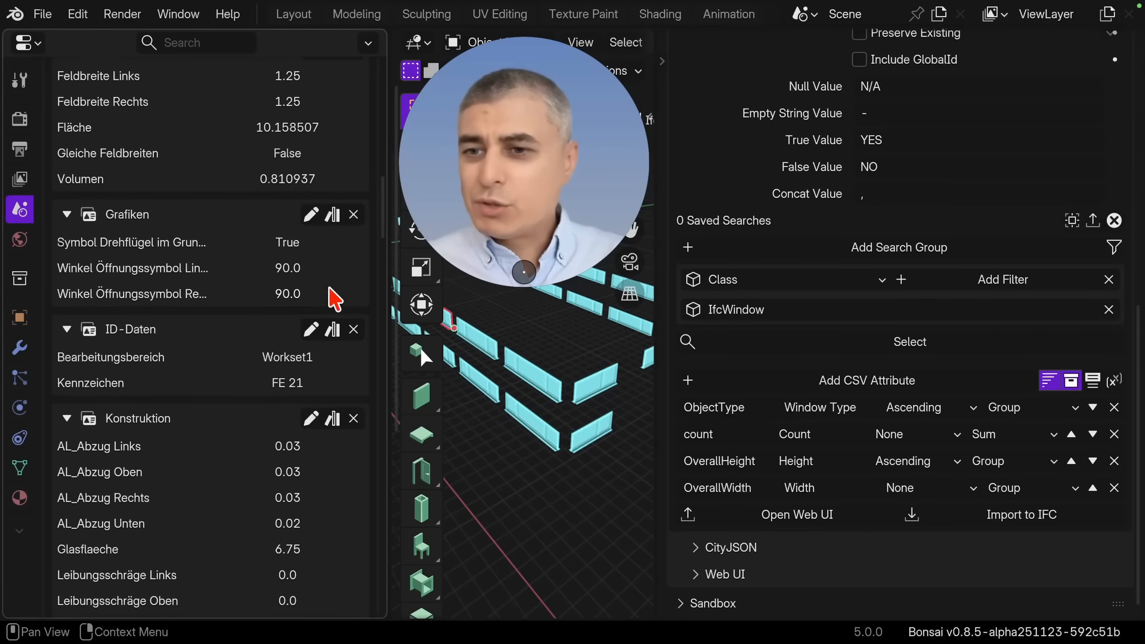
pyautogui.scroll(-20, 334, 298)
pyautogui.scroll(-20, 334, 298)
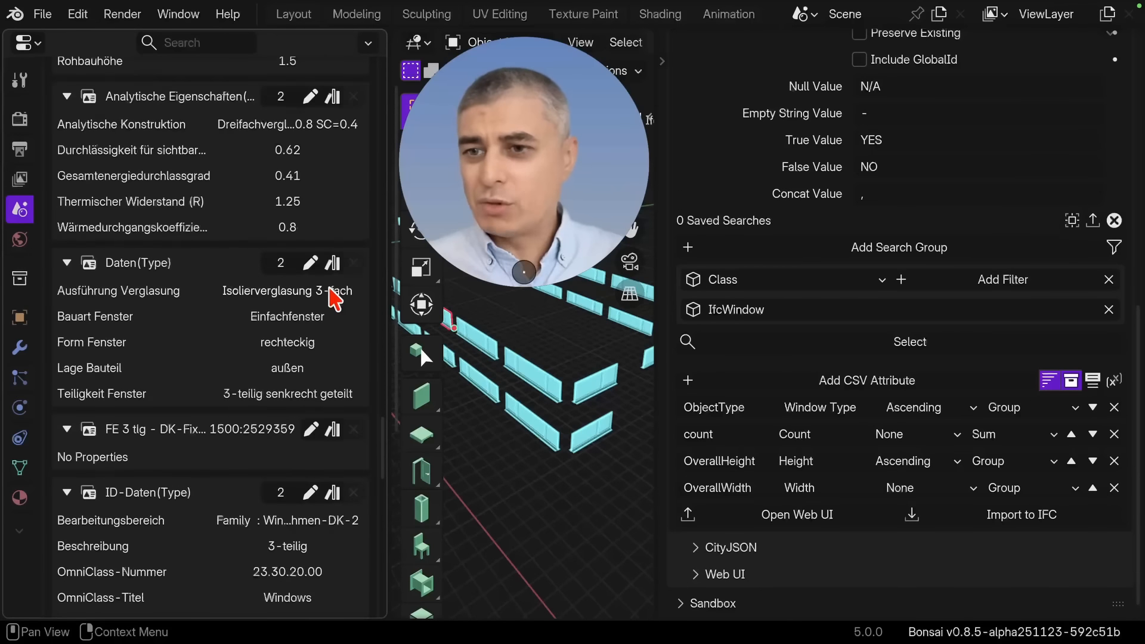
pyautogui.scroll(-16, 334, 299)
pyautogui.scroll(-16, 334, 298)
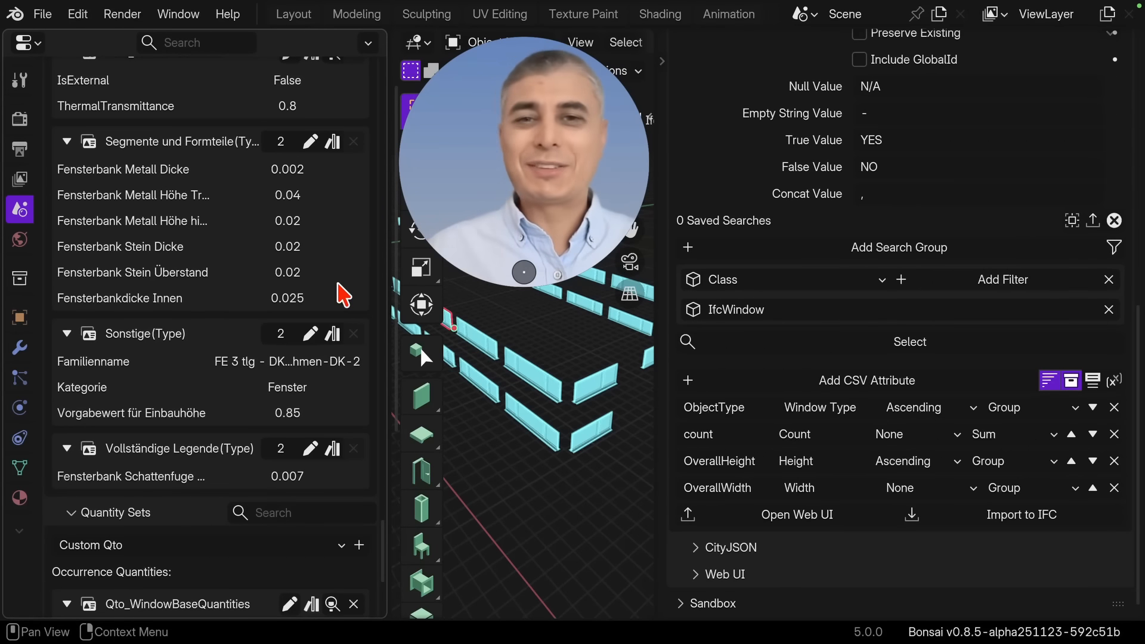
pyautogui.scroll(-8, 256, 312)
pyautogui.scroll(5, 256, 353)
pyautogui.scroll(-5, 257, 352)
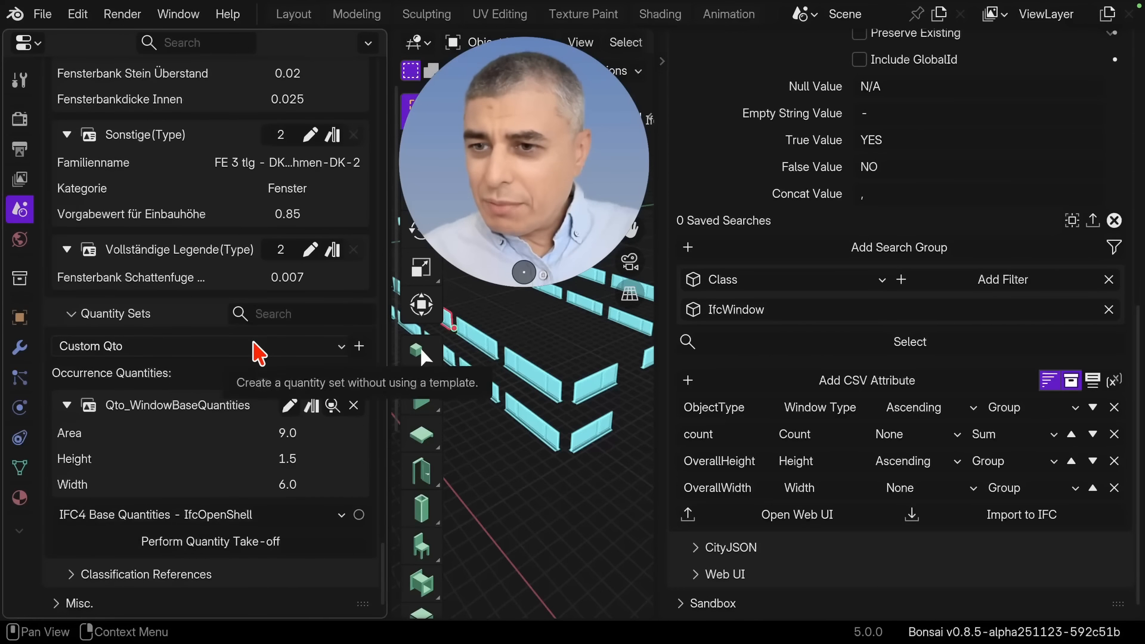
pyautogui.scroll(5, 198, 458)
pyautogui.scroll(6, 189, 460)
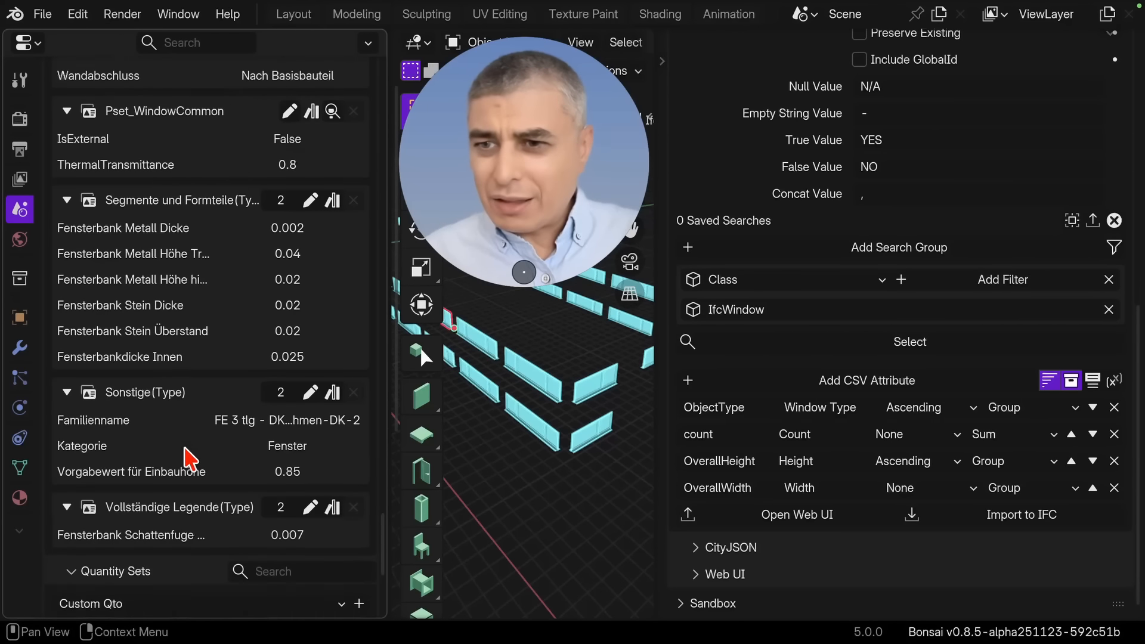
pyautogui.scroll(3, 176, 298)
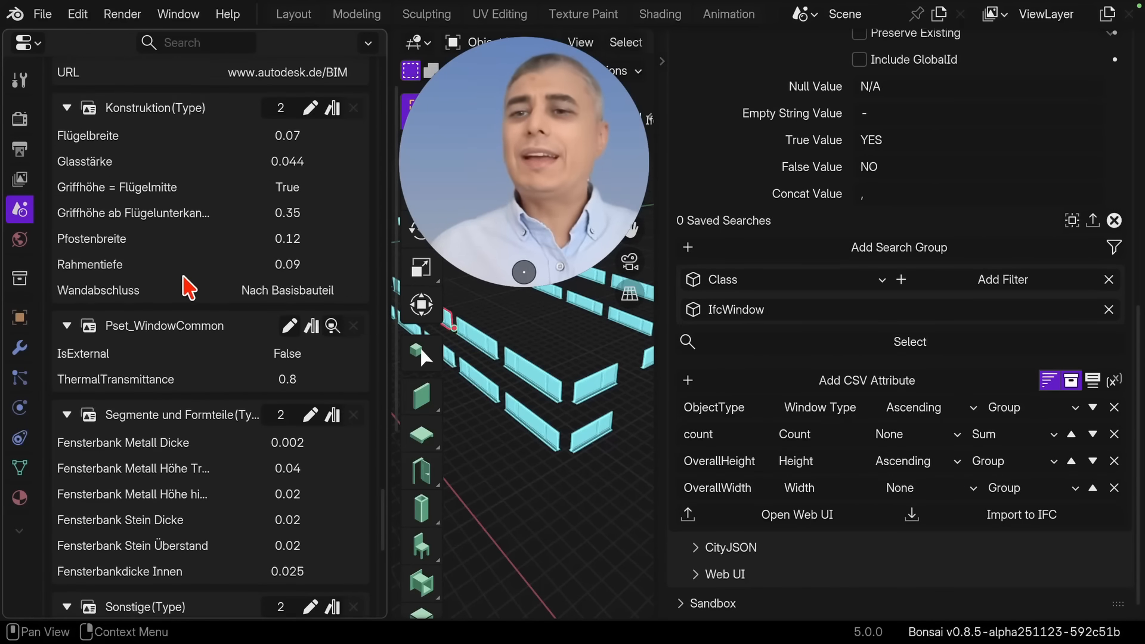
pyautogui.scroll(-3, 178, 316)
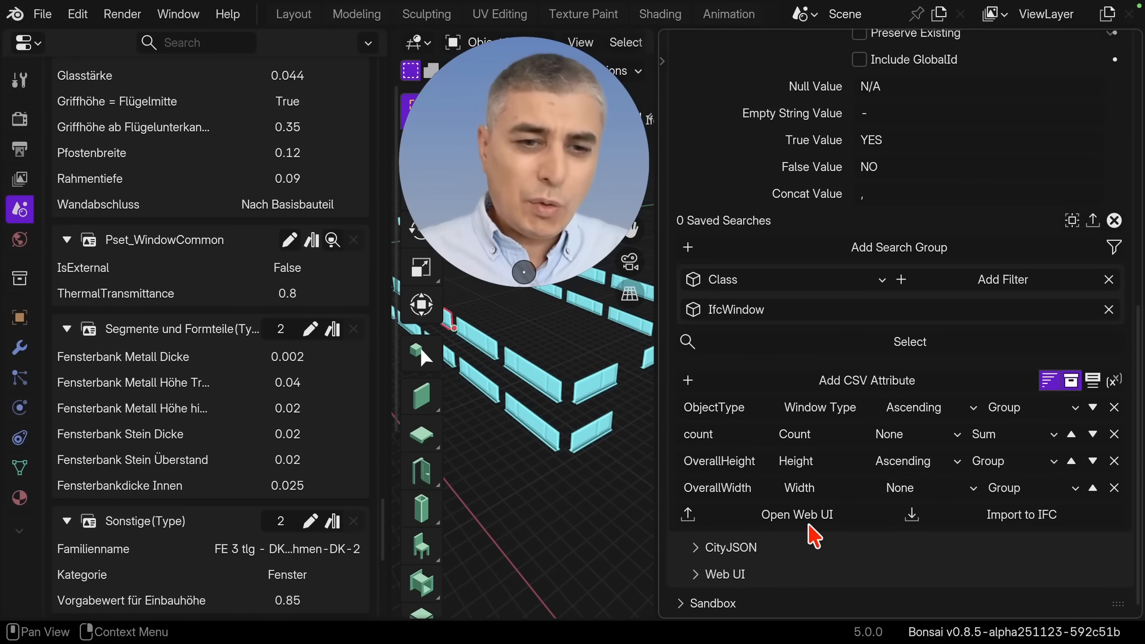
# - Add a CSV attribute with the query Pset_WindowCommon.IsExternal and the column heading External
pyautogui.click(812, 385)
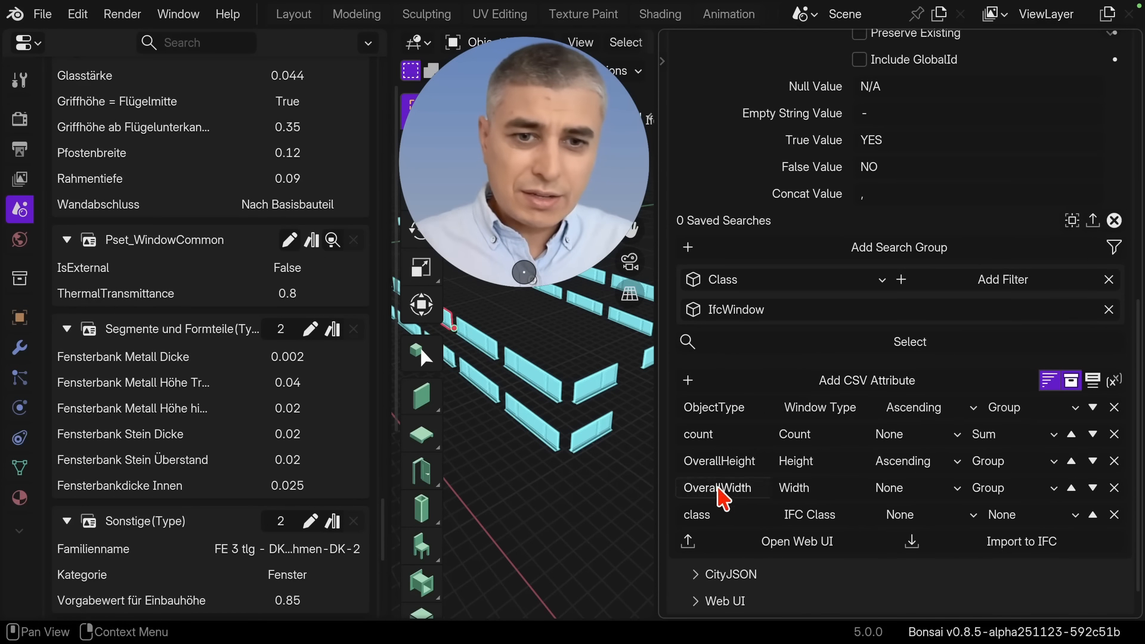
pyautogui.click(729, 514)
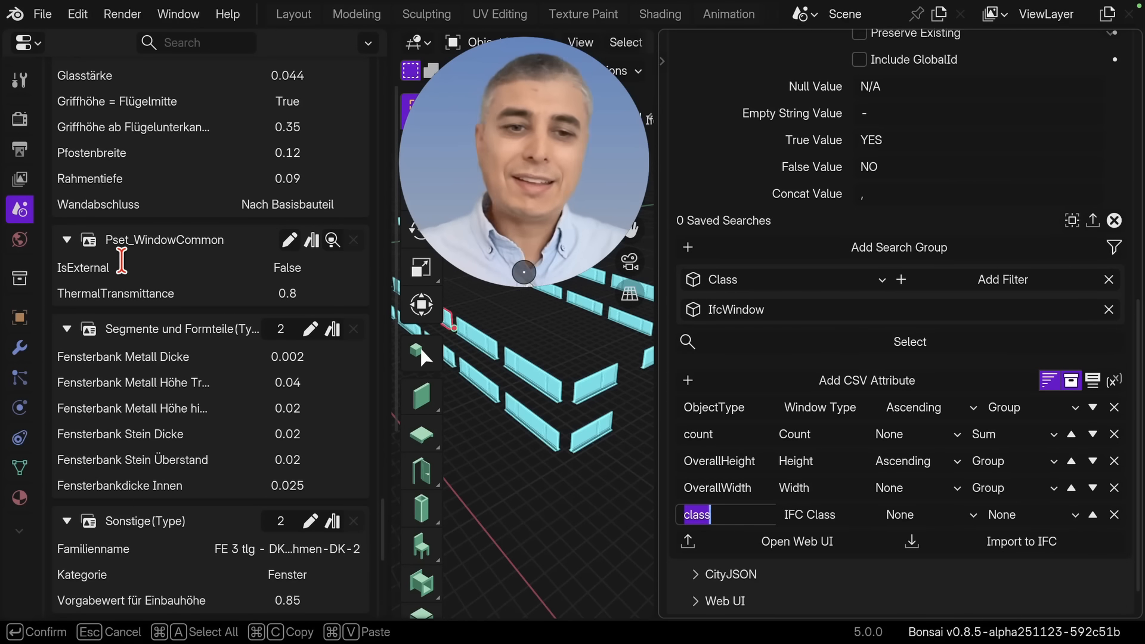
pyautogui.click(738, 514)
pyautogui.write('Pset_')
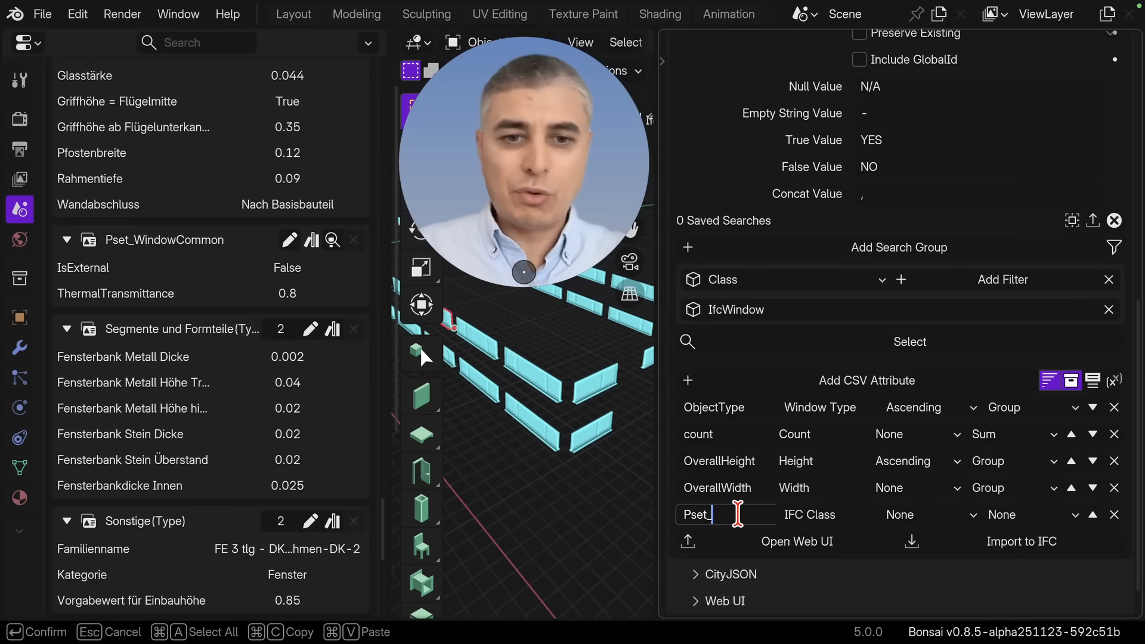
pyautogui.write('mmon')
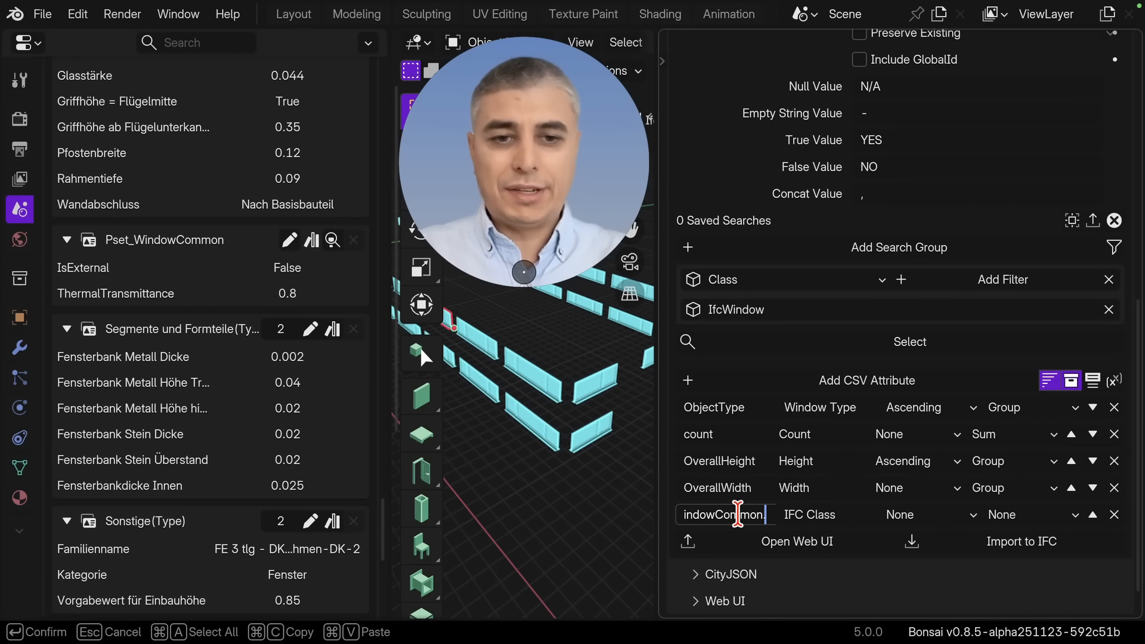
pyautogui.write('.IsExternal')
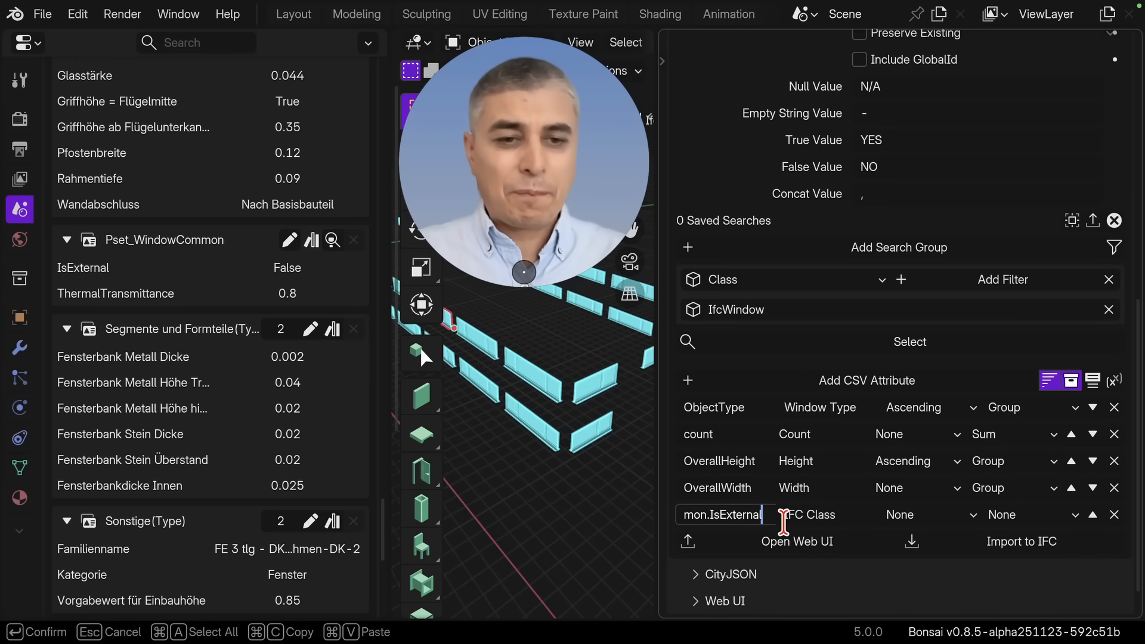
pyautogui.press('Return')
pyautogui.click(844, 519)
pyautogui.write('External')
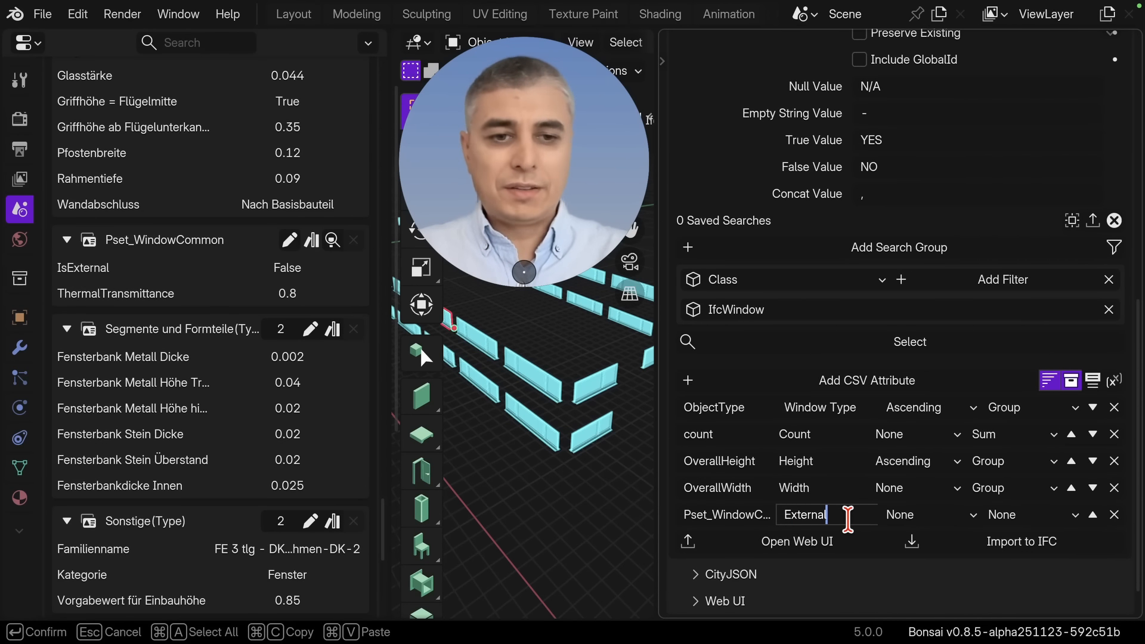
# - Set the External attribute's sorting to Ascending and its grouping to Group, and regenerate the table in the Web UI
pyautogui.press('Return')
pyautogui.click(916, 516)
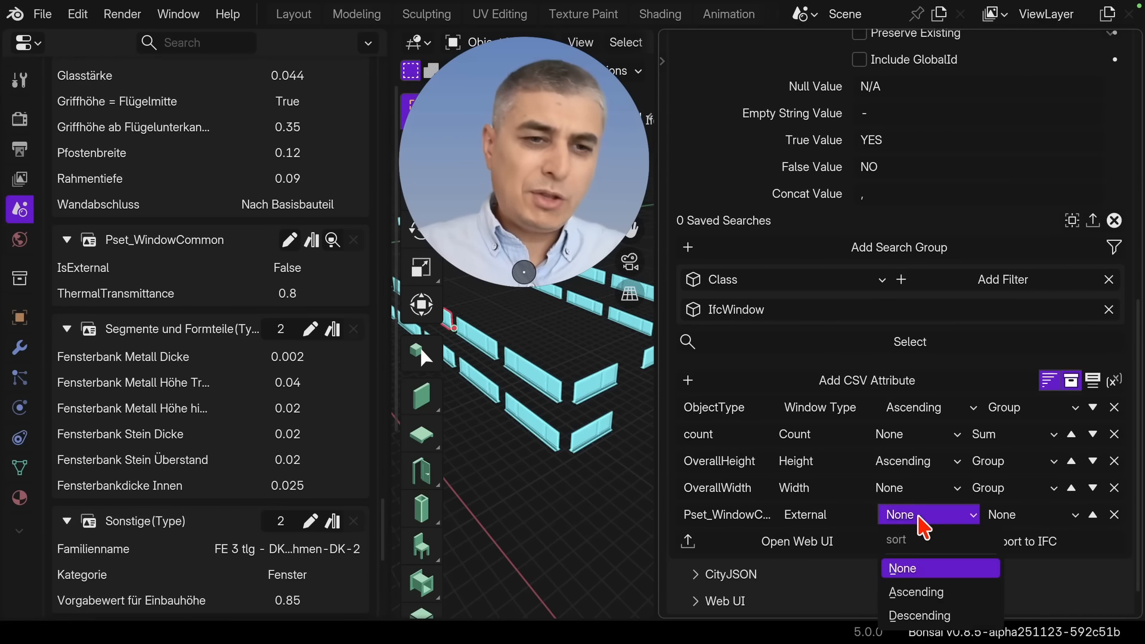
pyautogui.click(931, 592)
pyautogui.click(1014, 517)
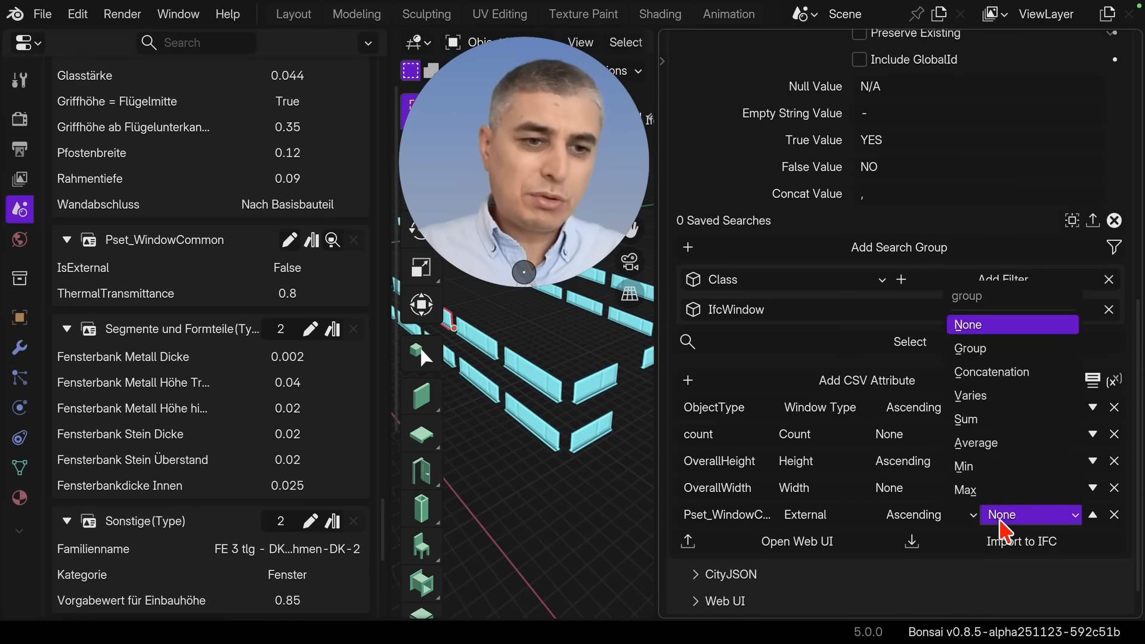
pyautogui.click(1007, 351)
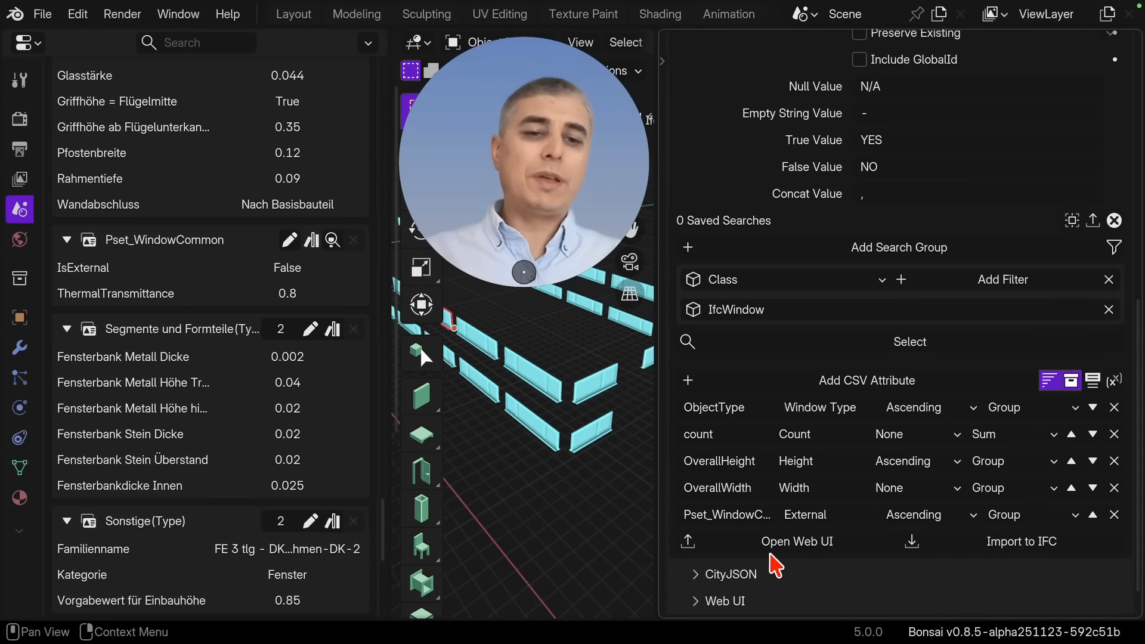
pyautogui.click(740, 537)
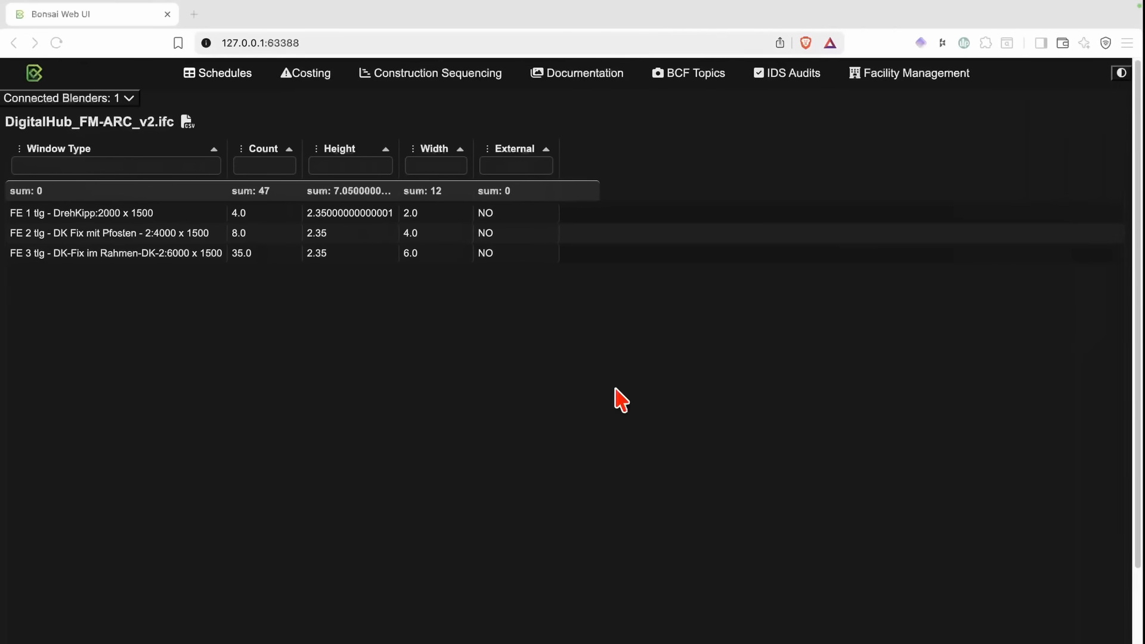
pyautogui.moveTo(524, 171); pyautogui.dragTo(800, 256)
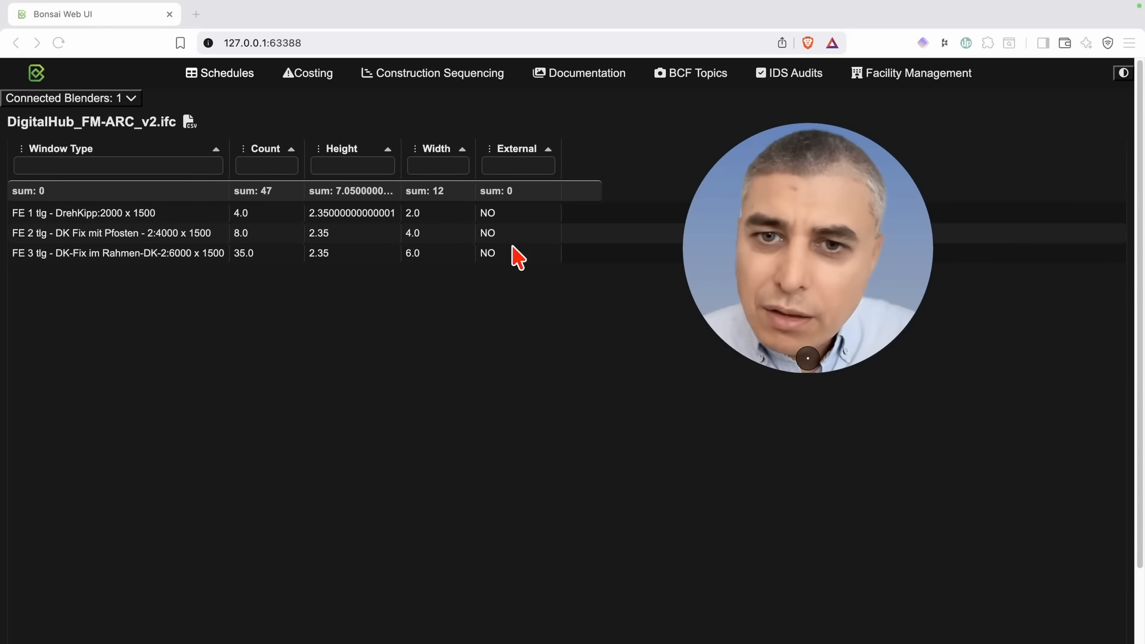
# - Return to Blender, select another window in the model and examine its property sets and quantity sets, including Pset_WindowCommon
pyautogui.hotkey('ctrl', 'Right')
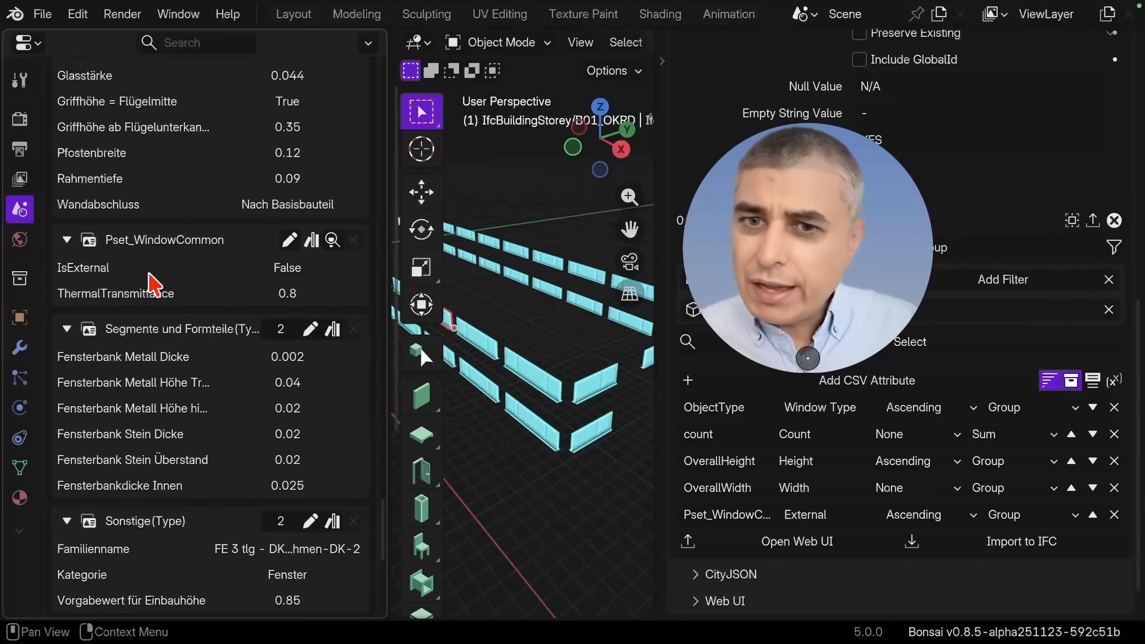
pyautogui.click(600, 390)
pyautogui.scroll(-10, 231, 352)
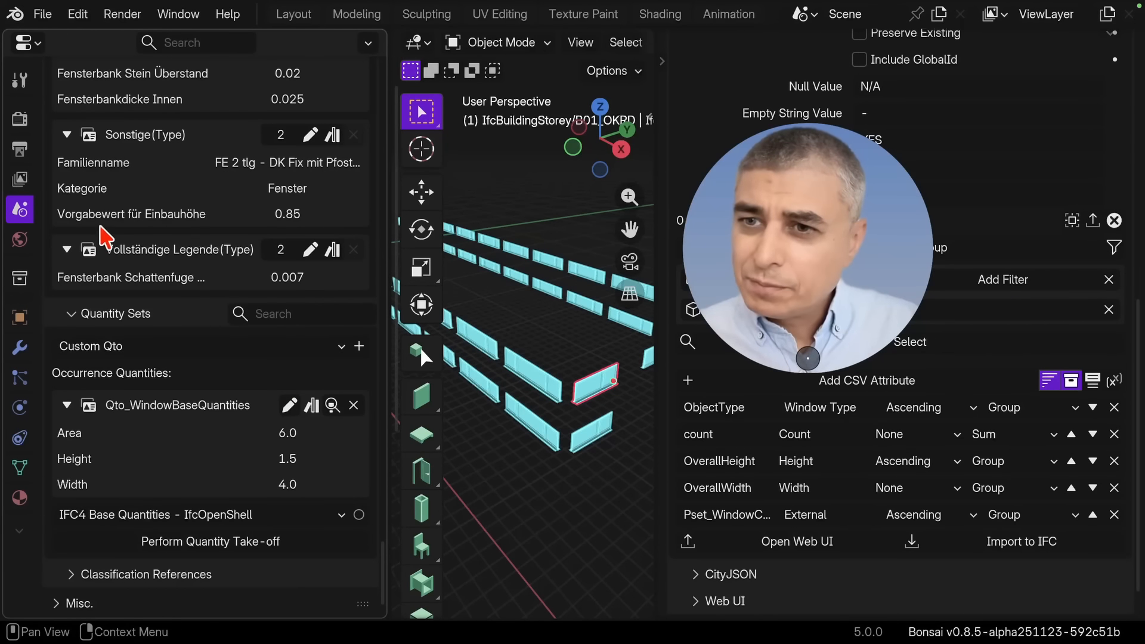
pyautogui.scroll(6, 119, 227)
pyautogui.scroll(-6, 122, 229)
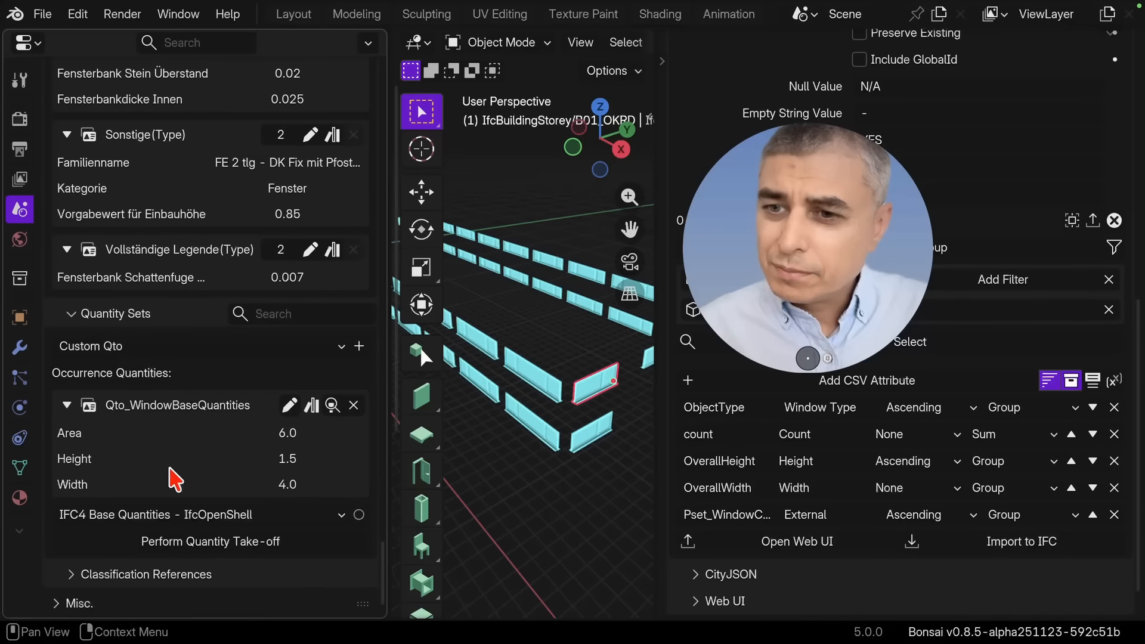
pyautogui.scroll(7, 170, 246)
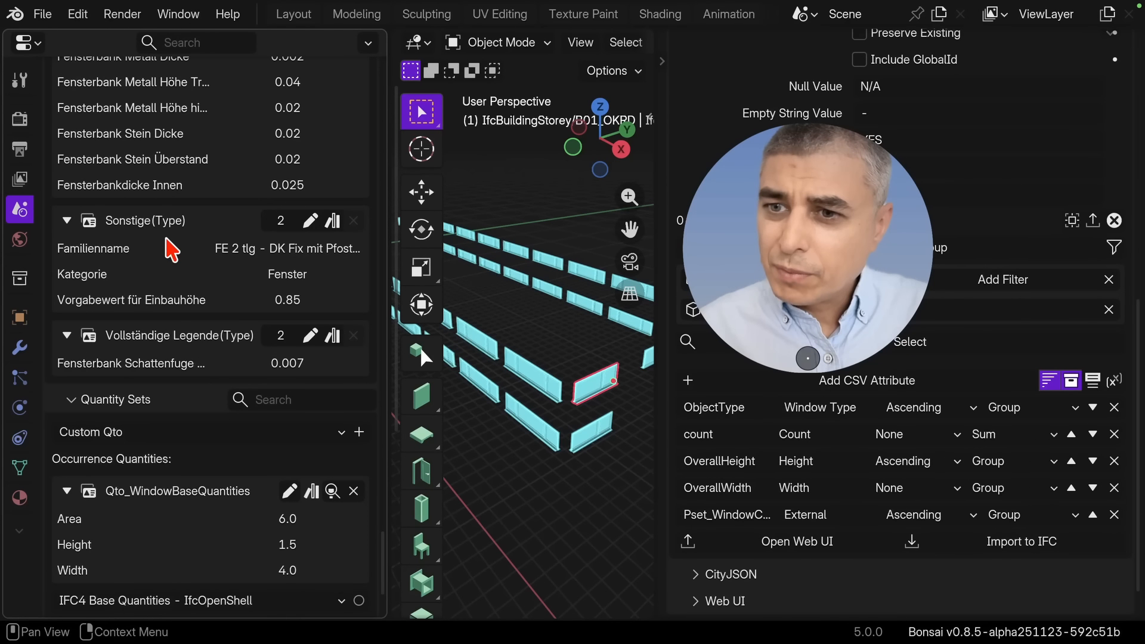
pyautogui.scroll(7, 170, 246)
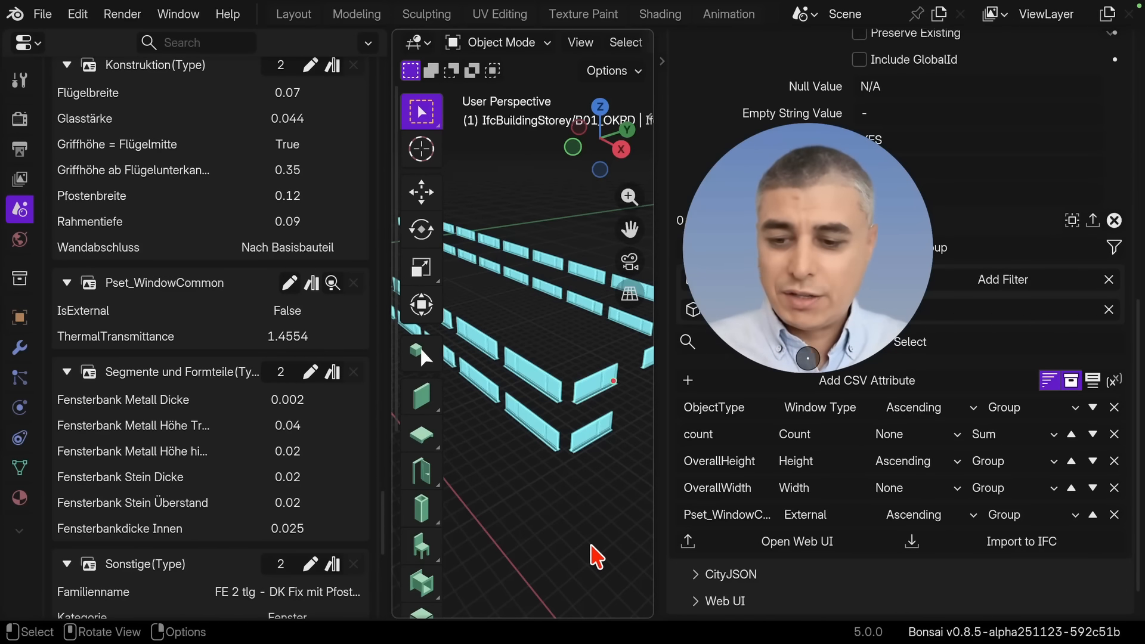
# - Unhide all model objects, select a window on the building's facade and inspect its property and quantity sets
pyautogui.hotkey('alt', 'h')
pyautogui.moveTo(568, 550); pyautogui.dragTo(600, 377, button='middle')
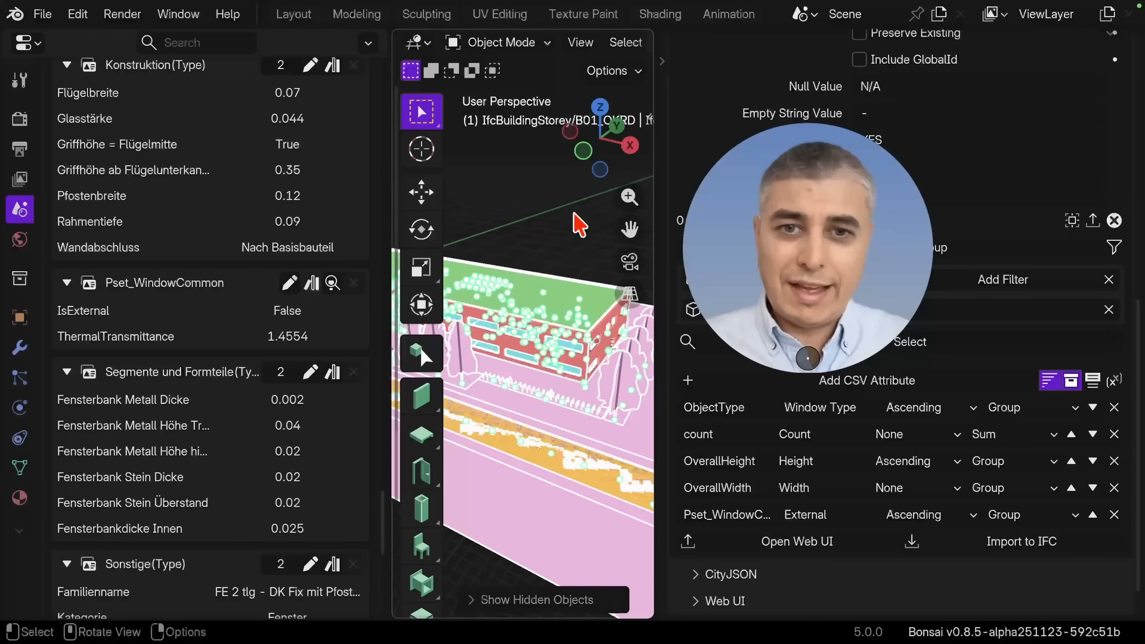
pyautogui.click(574, 212)
pyautogui.scroll(8, 574, 379)
pyautogui.click(586, 357)
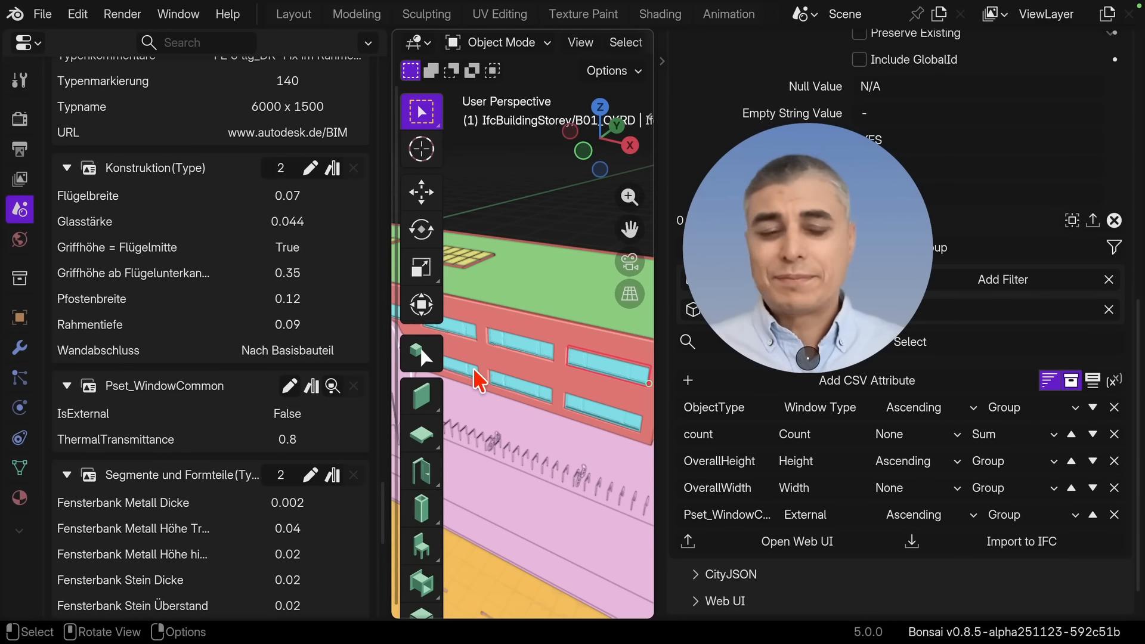
pyautogui.scroll(-15, 212, 366)
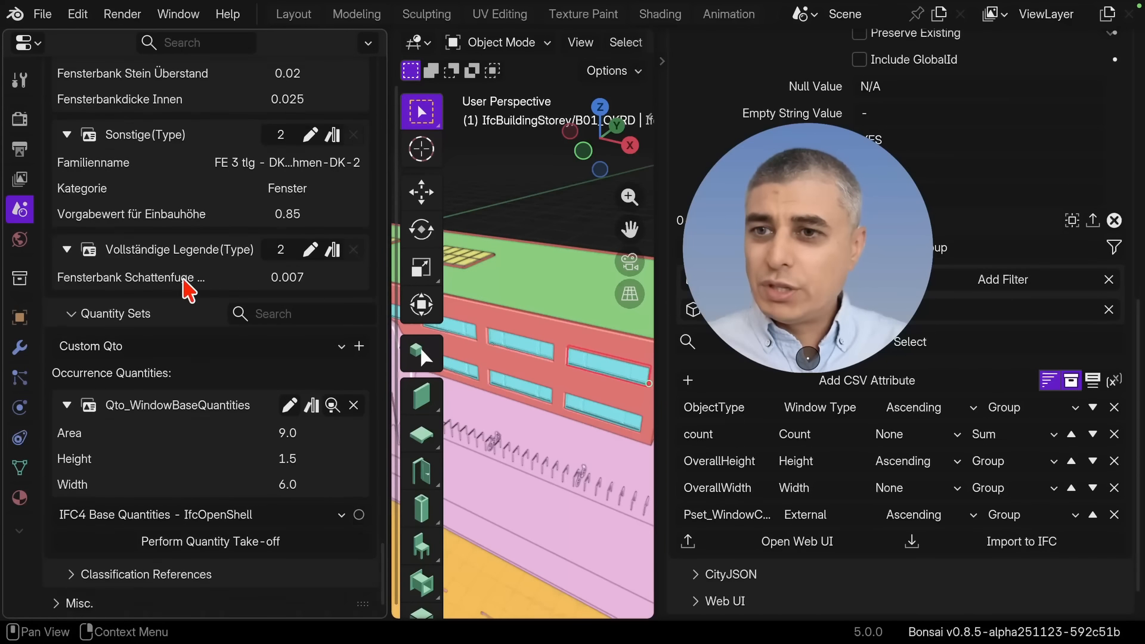
pyautogui.scroll(7, 183, 279)
pyautogui.scroll(9, 169, 372)
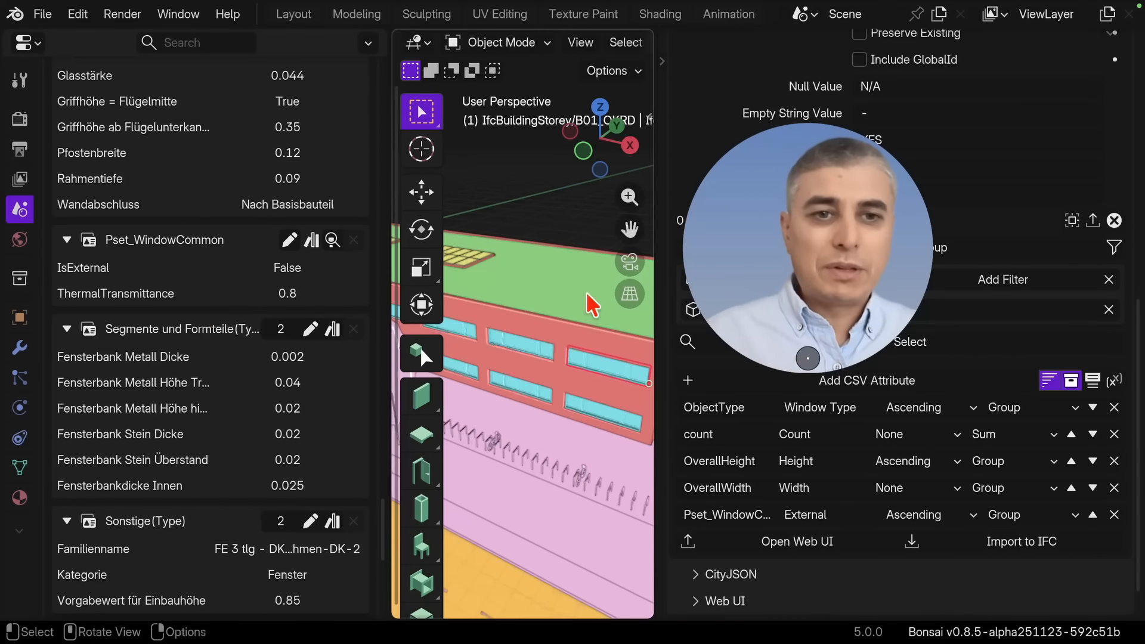
# - Widen the export settings area and review the query of the External attribute
pyautogui.click(715, 515)
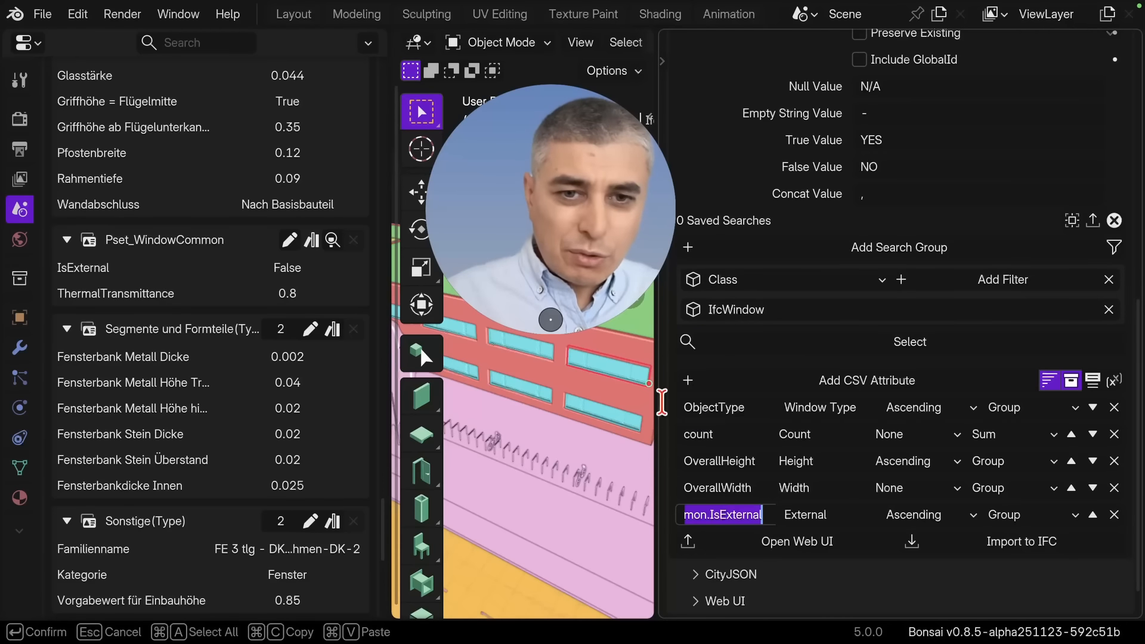
pyautogui.click(654, 378)
pyautogui.moveTo(654, 378); pyautogui.dragTo(530, 382)
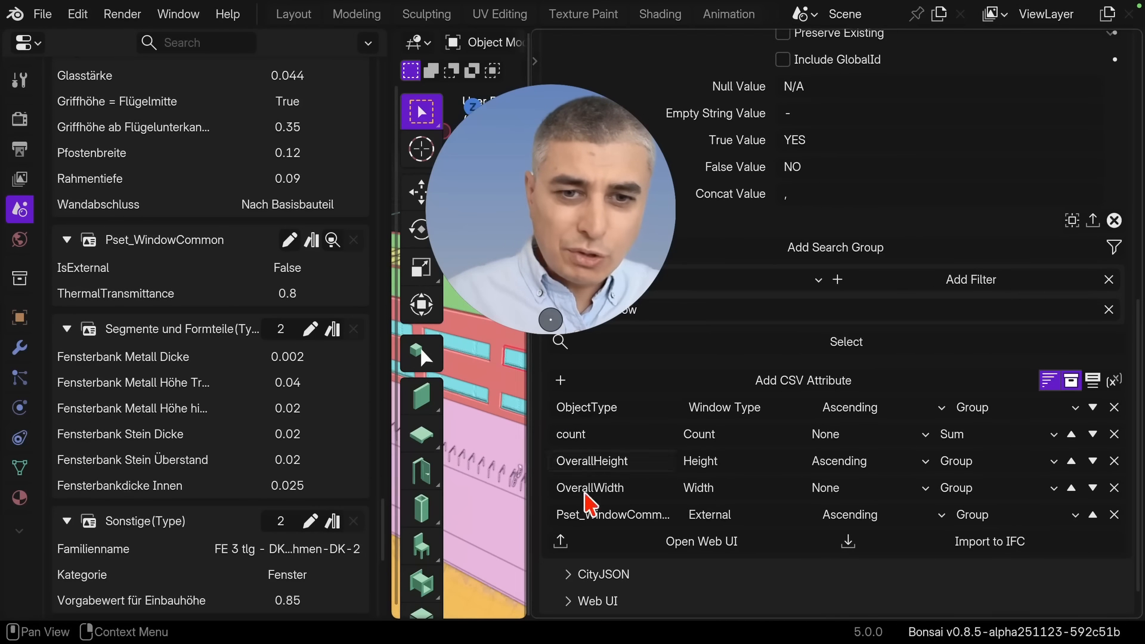
pyautogui.click(603, 516)
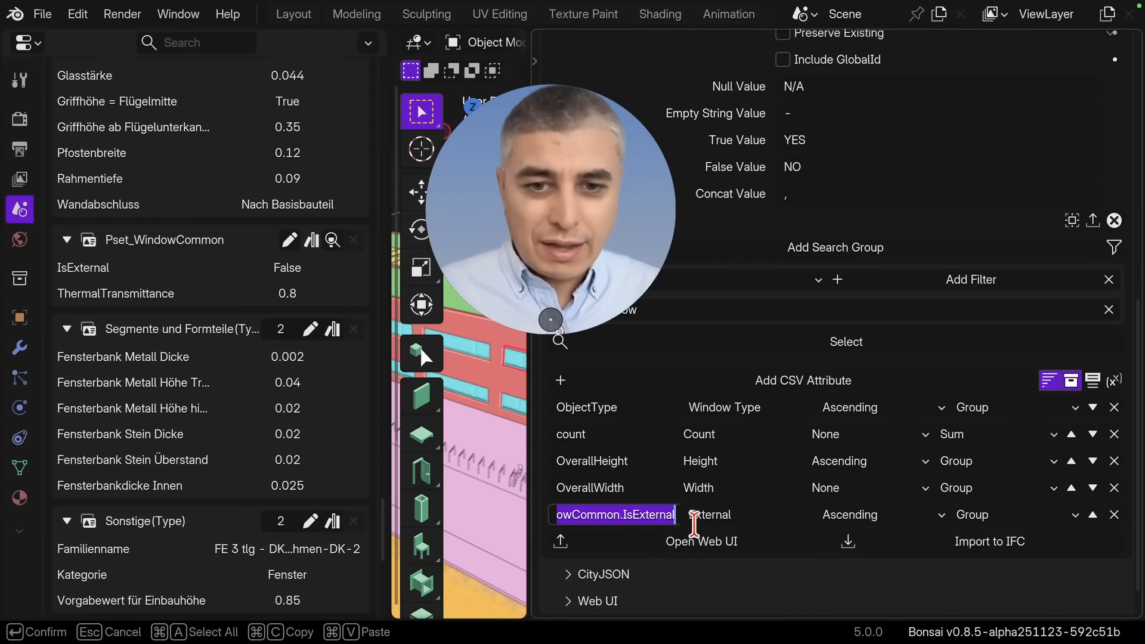
# - Add a CSV attribute with the query Pset_WindowCommon.ThermalTransmittance and the column heading Thermal Transmittance
pyautogui.click(802, 382)
pyautogui.click(613, 542)
pyautogui.write('Pset_Window')
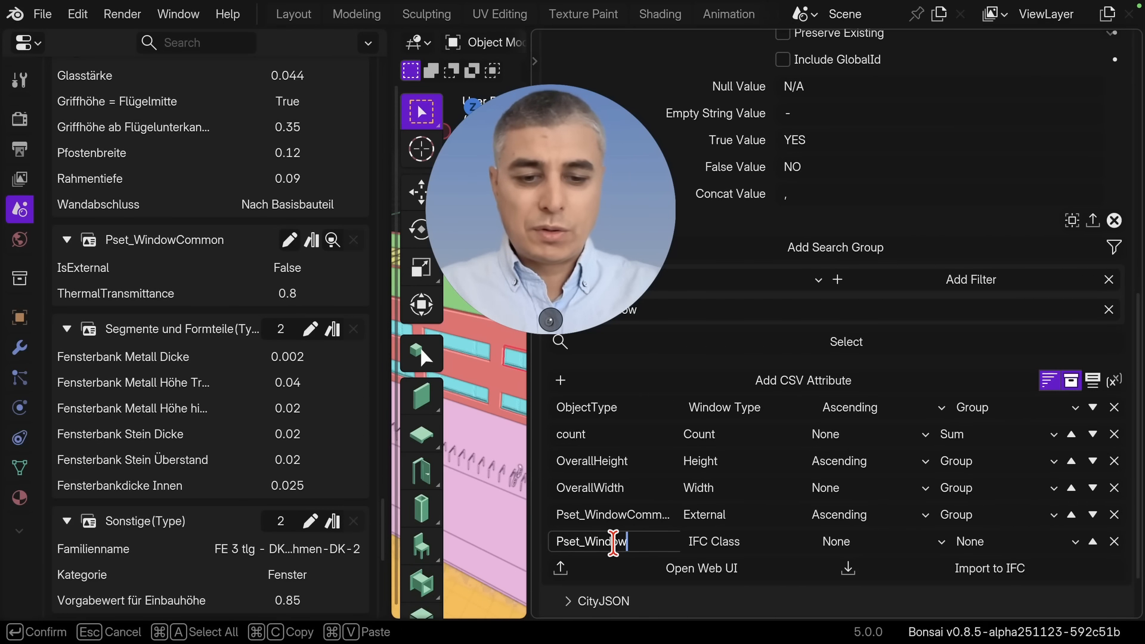
pyautogui.write('Common.')
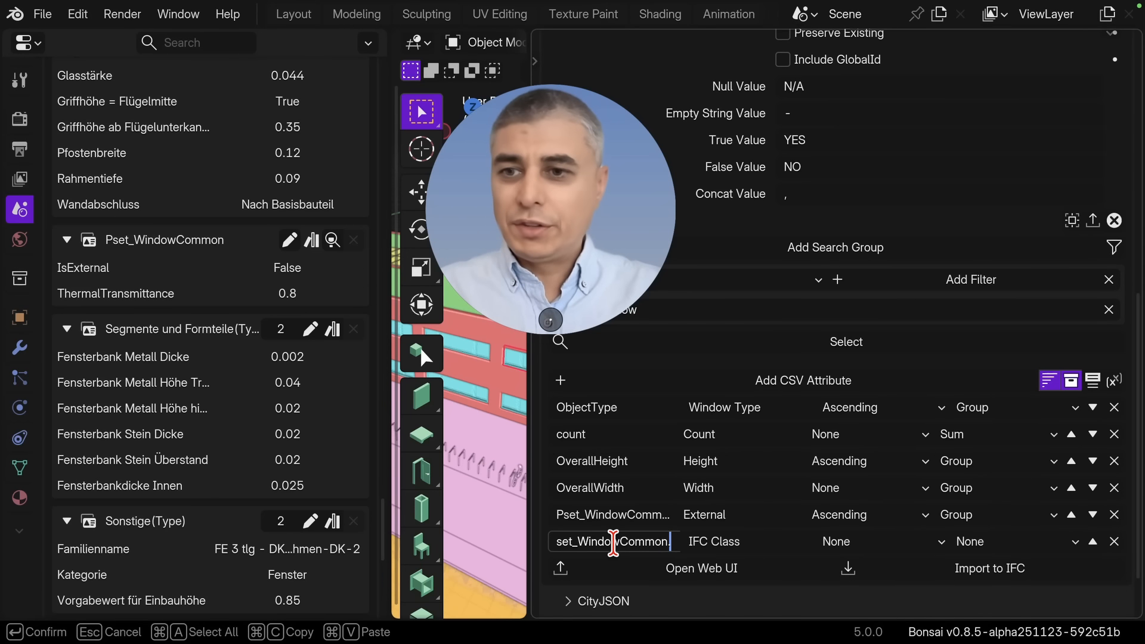
pyautogui.write('Thermal')
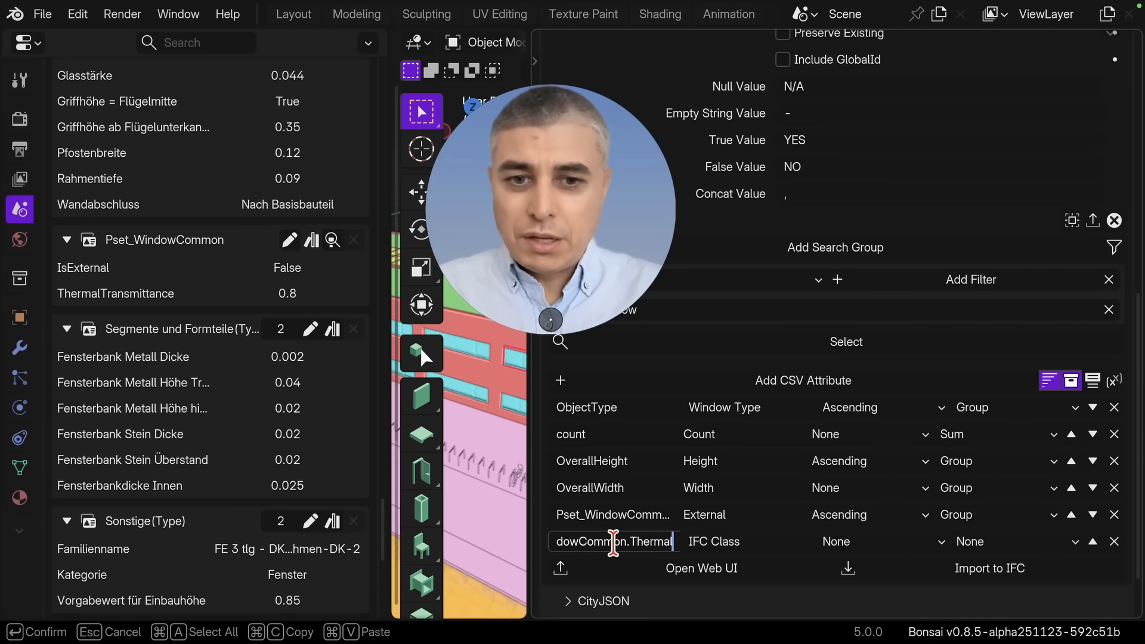
pyautogui.write('Transmi')
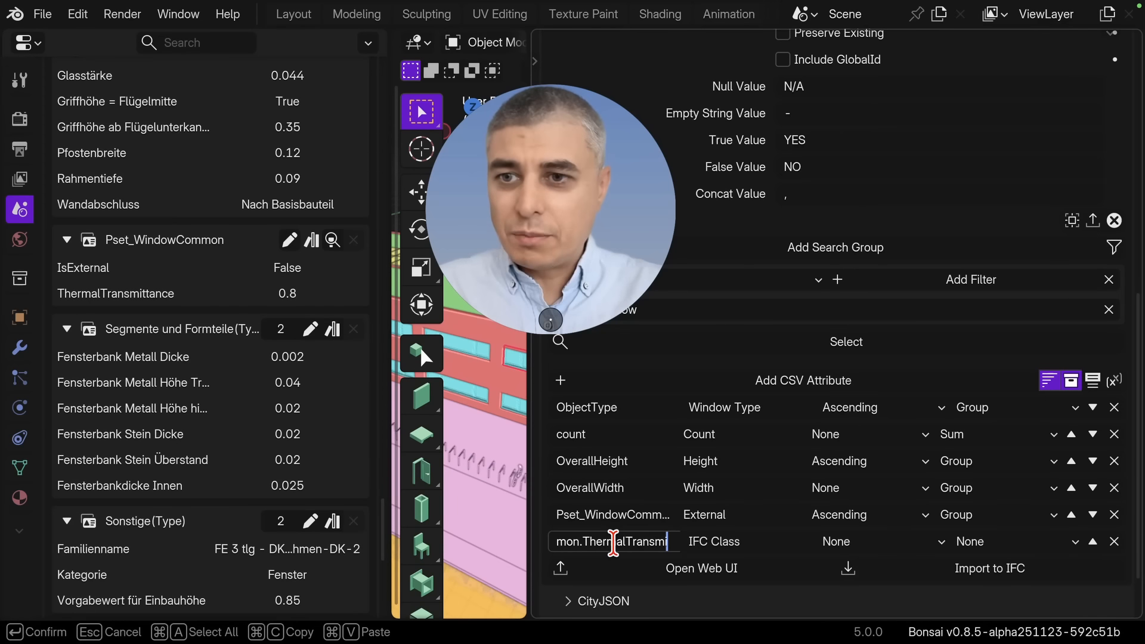
pyautogui.write('ttance')
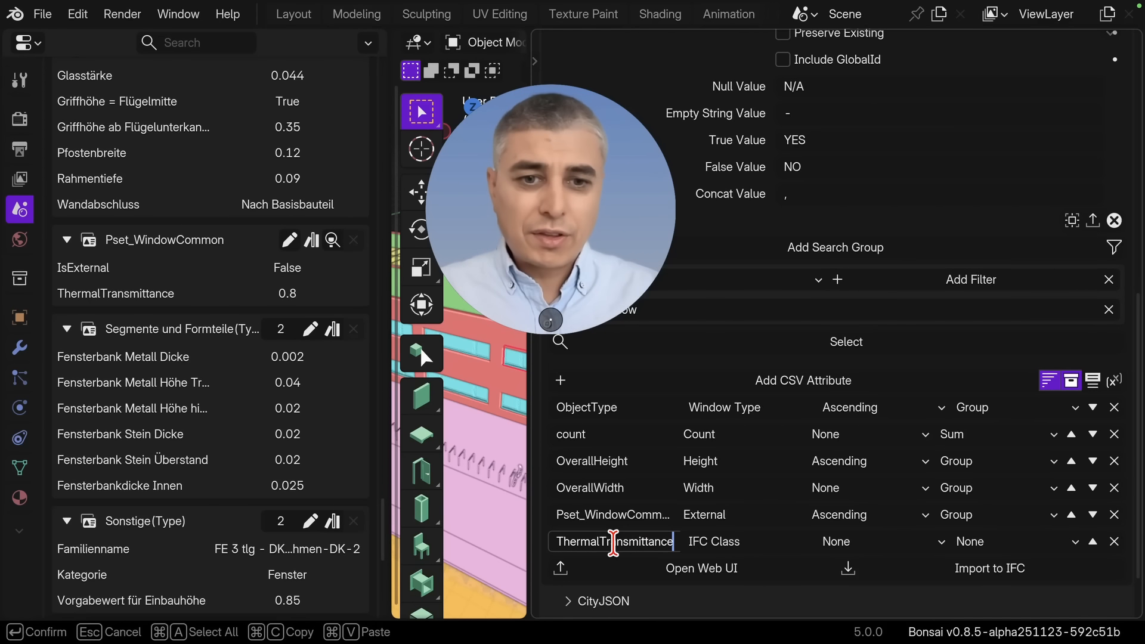
pyautogui.click(758, 540)
pyautogui.write('Thermal Transmitta')
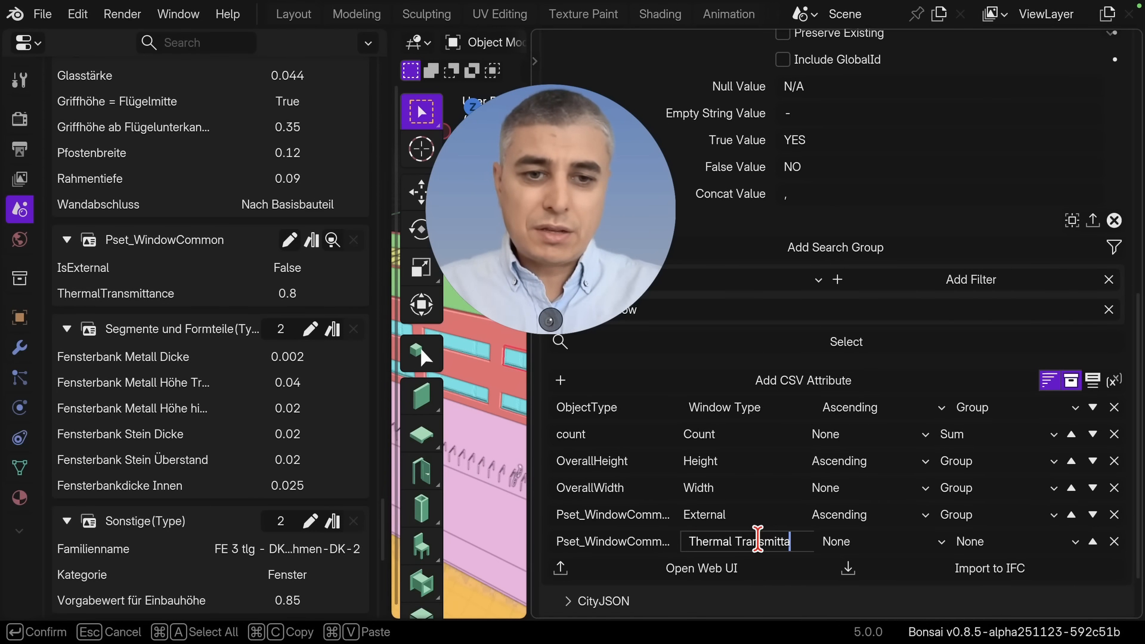
pyautogui.write('nce')
# - Set the Thermal Transmittance attribute's sorting to Ascending and its grouping to Group, and regenerate the table in the Web UI
pyautogui.click(872, 543)
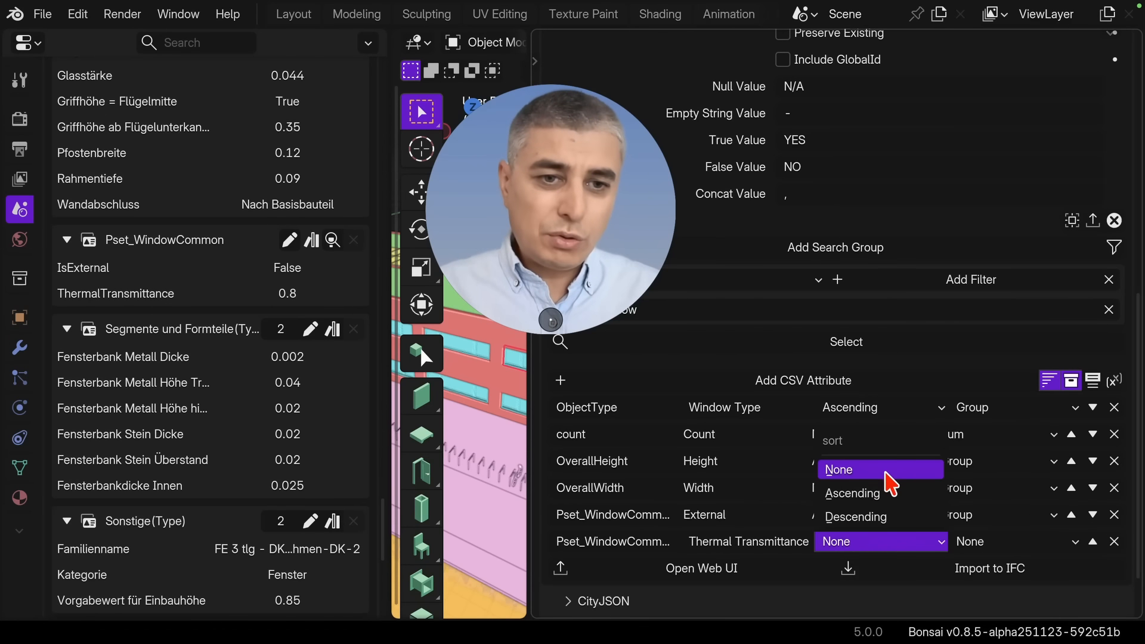
pyautogui.click(889, 494)
pyautogui.click(979, 543)
pyautogui.click(976, 375)
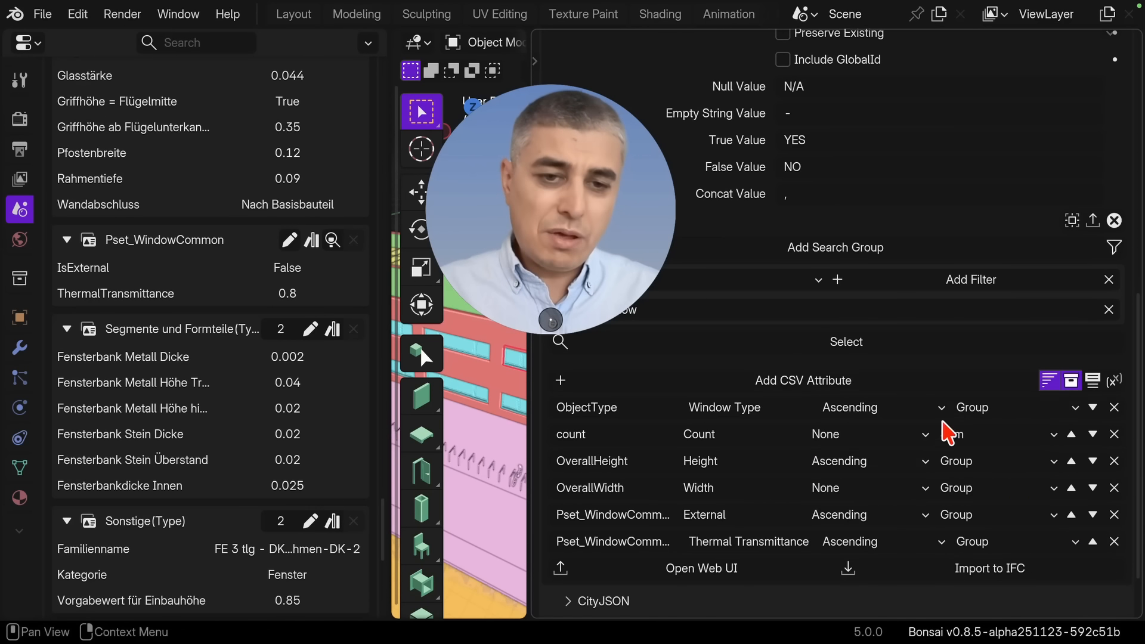
pyautogui.scroll(-1, 692, 594)
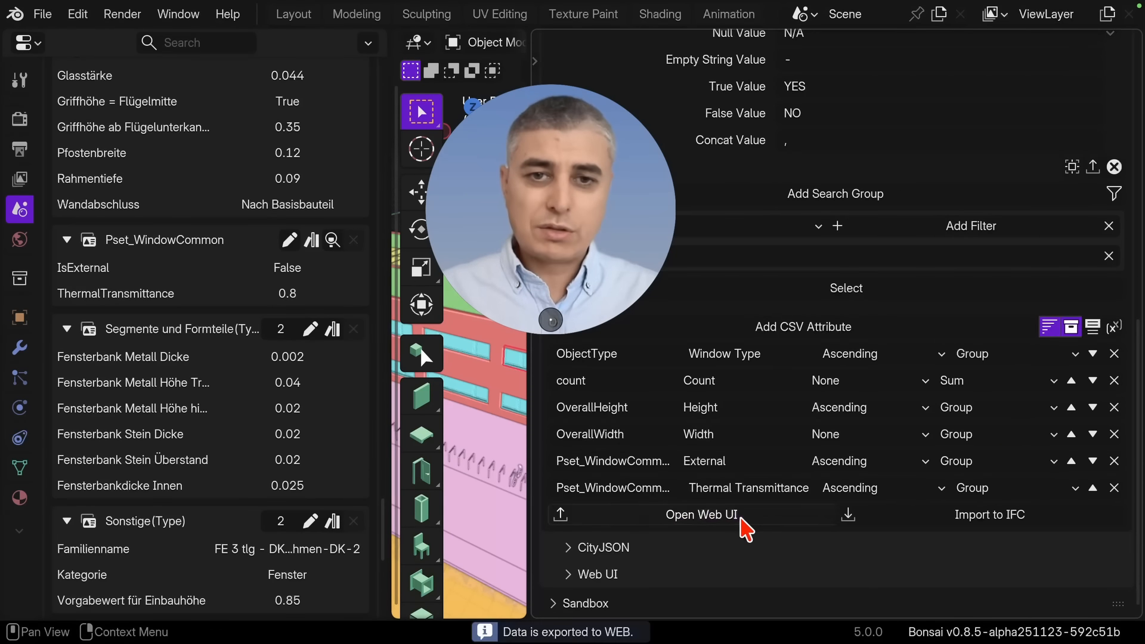
pyautogui.click(750, 586)
pyautogui.moveTo(593, 266); pyautogui.dragTo(249, 462)
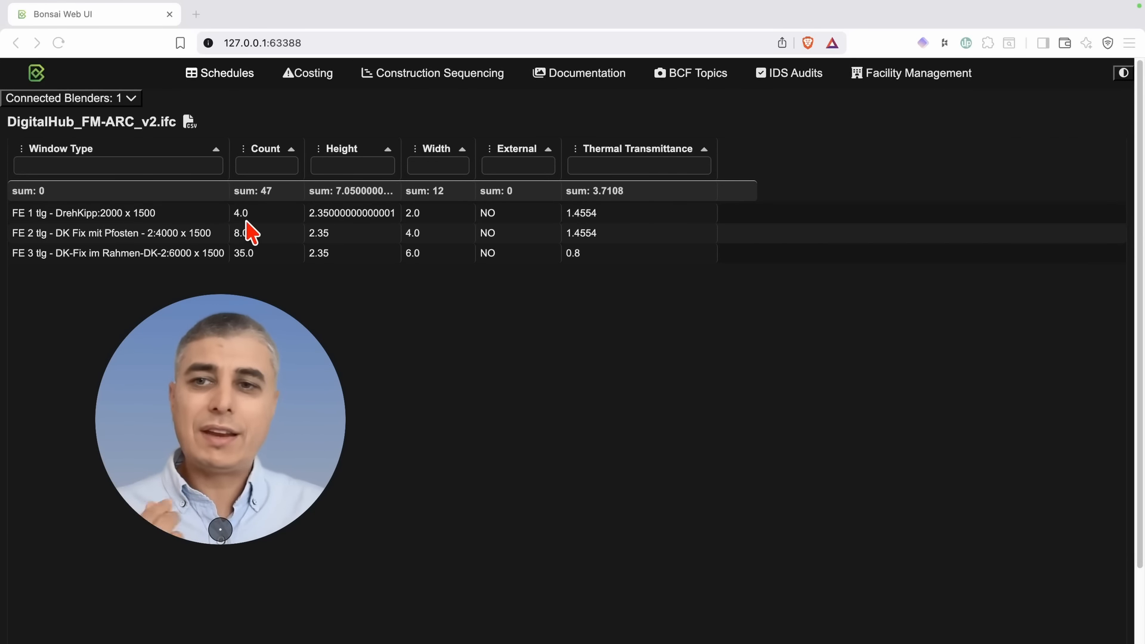
pyautogui.moveTo(224, 467); pyautogui.dragTo(254, 446)
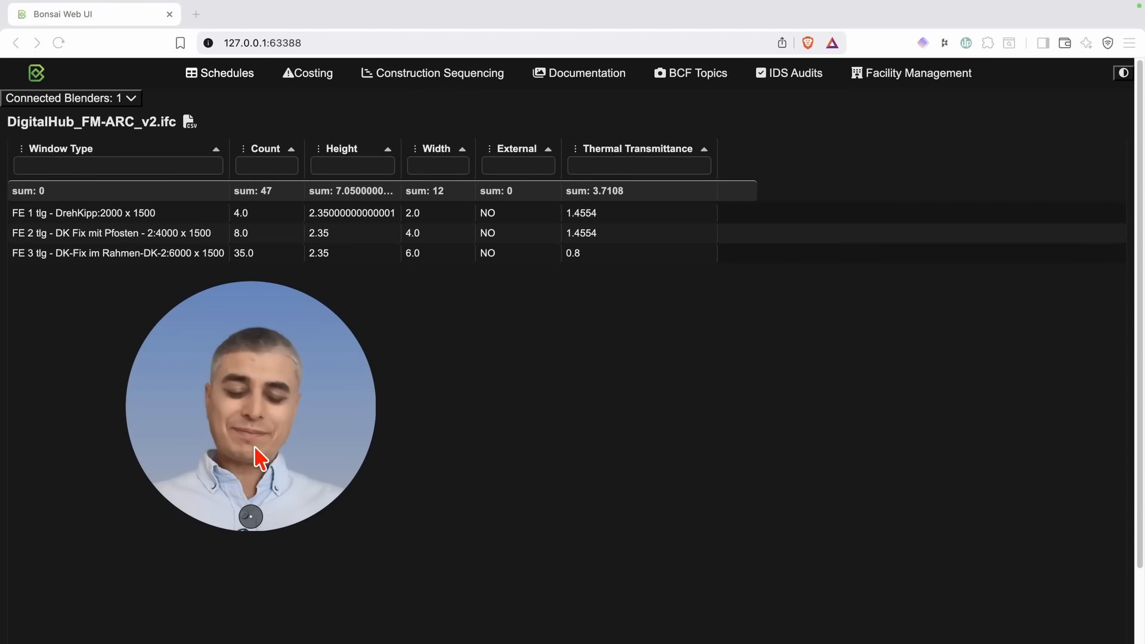
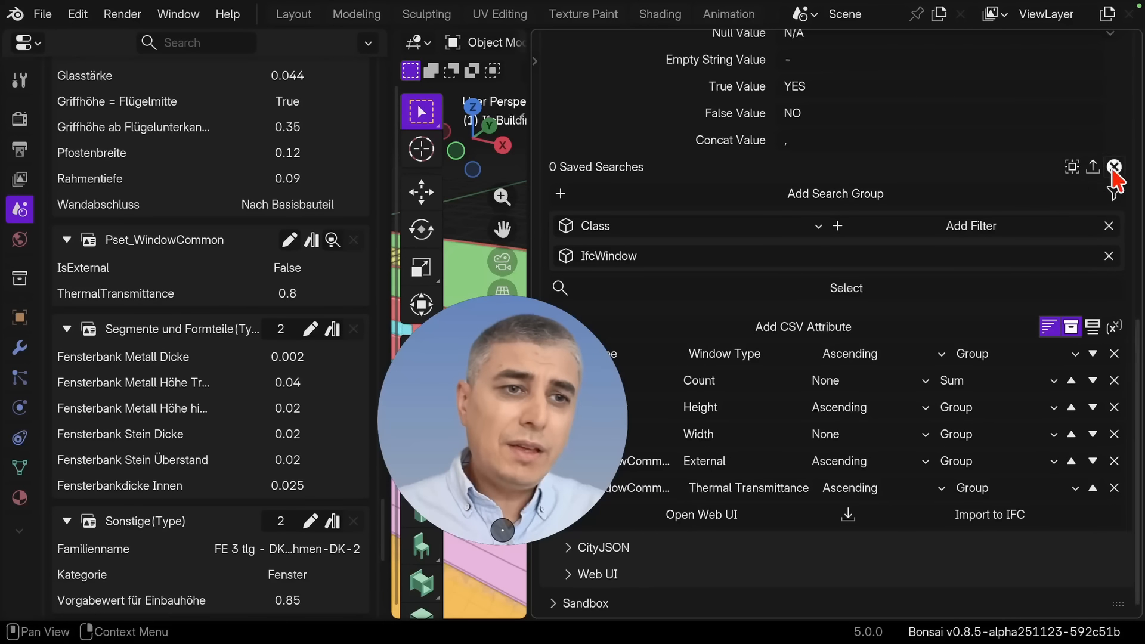
# - Set the spreadsheet export's output format to csv
pyautogui.scroll(10, 1009, 345)
pyautogui.scroll(-2, 838, 290)
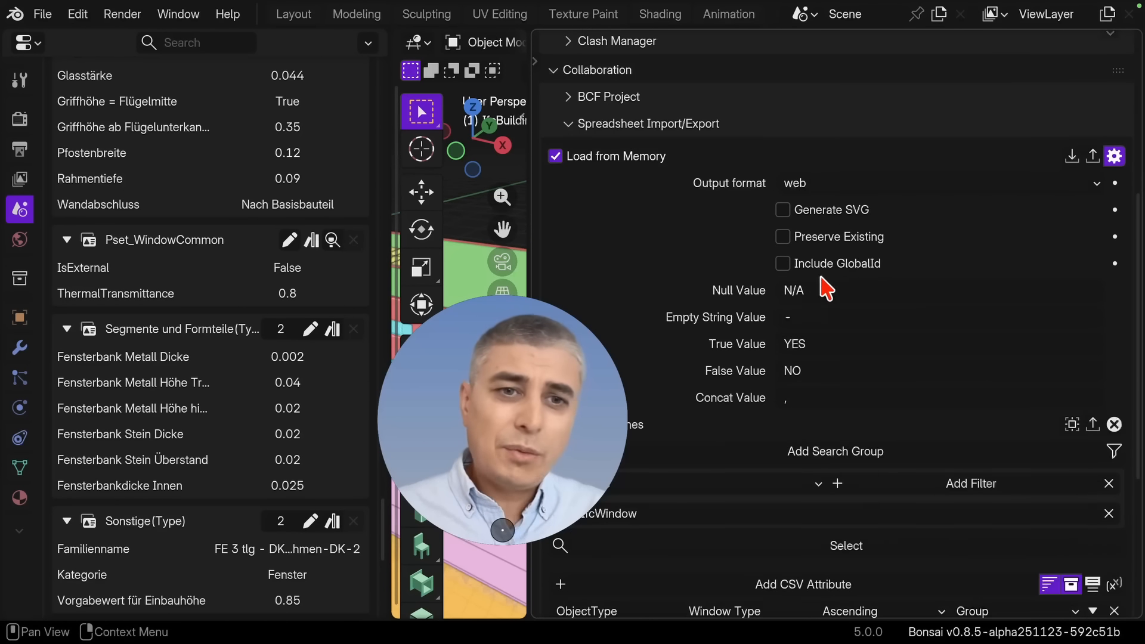
pyautogui.click(858, 185)
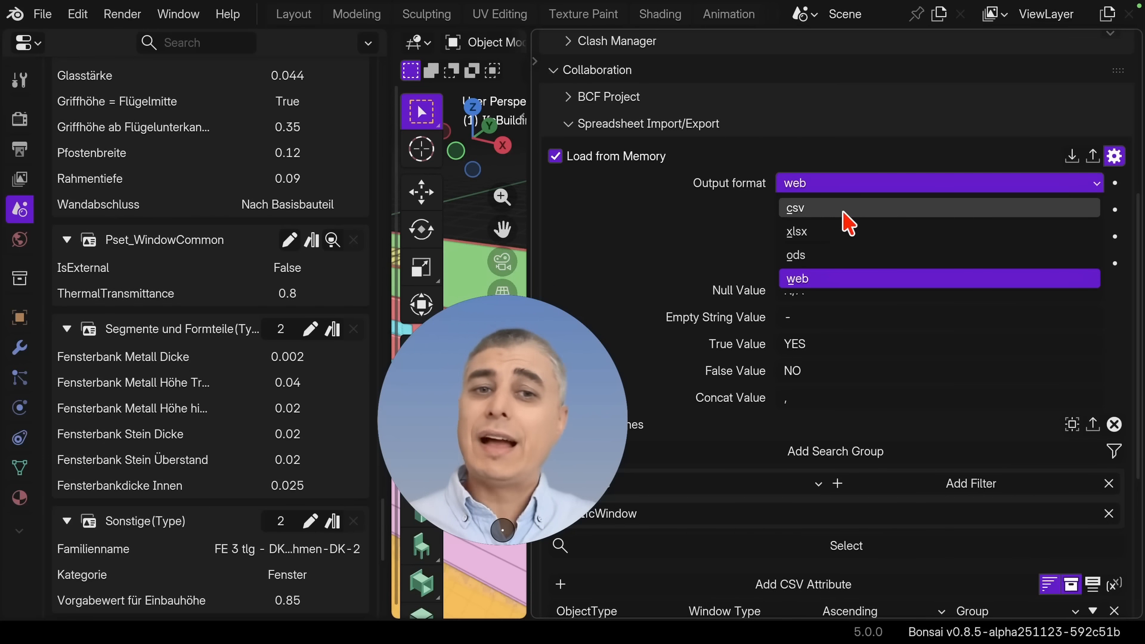
pyautogui.click(844, 208)
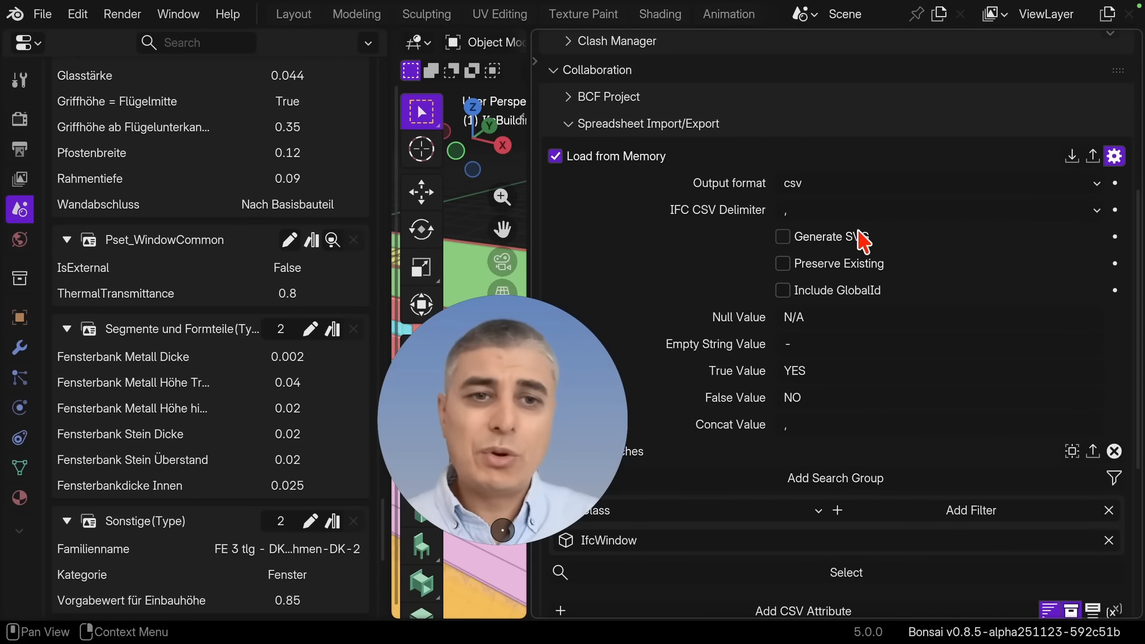
# - Export the IFC window schedule to the Downloads folder as window schedule 25th nov.csv
pyautogui.scroll(-4, 859, 241)
pyautogui.scroll(-2, 672, 352)
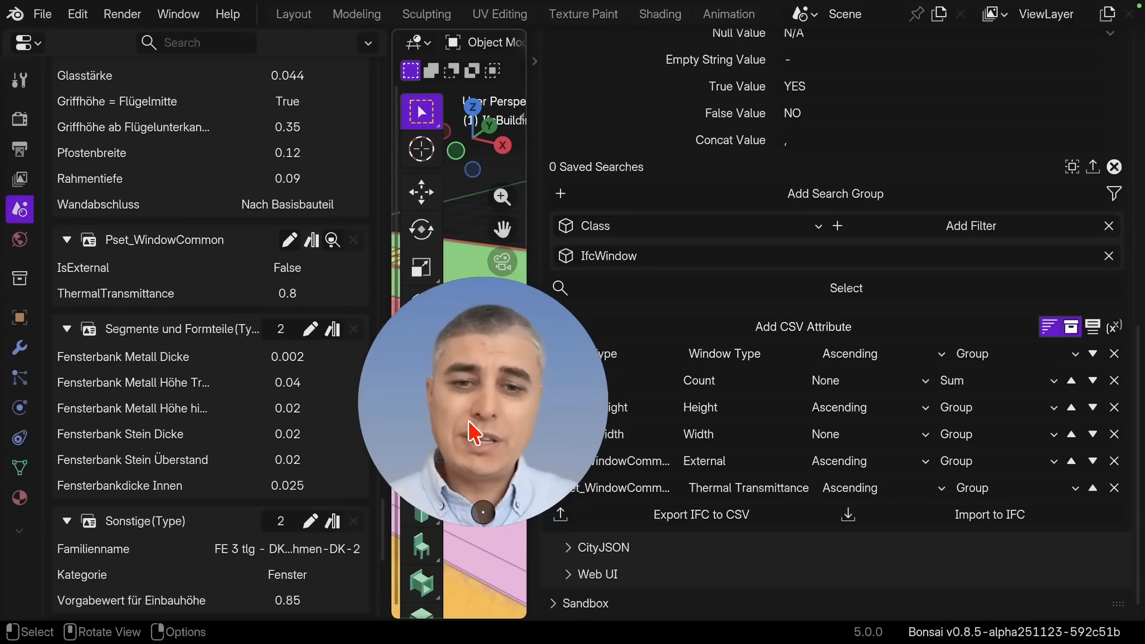
pyautogui.click(739, 525)
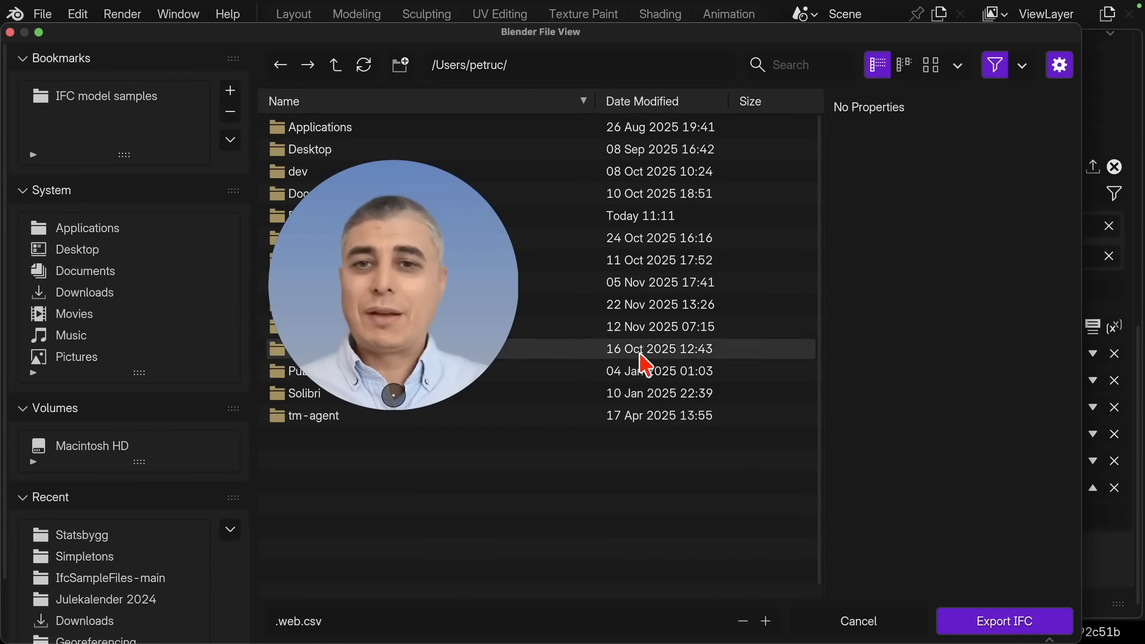
pyautogui.click(330, 217)
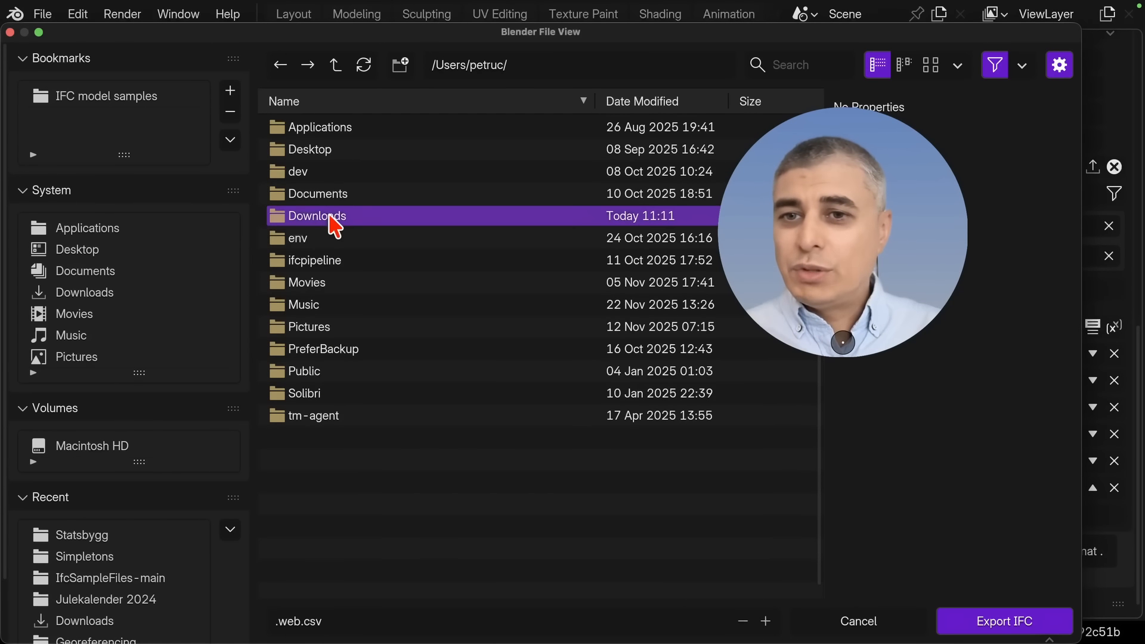
pyautogui.doubleClick(329, 221)
pyautogui.click(286, 620)
pyautogui.moveTo(301, 622); pyautogui.dragTo(263, 618)
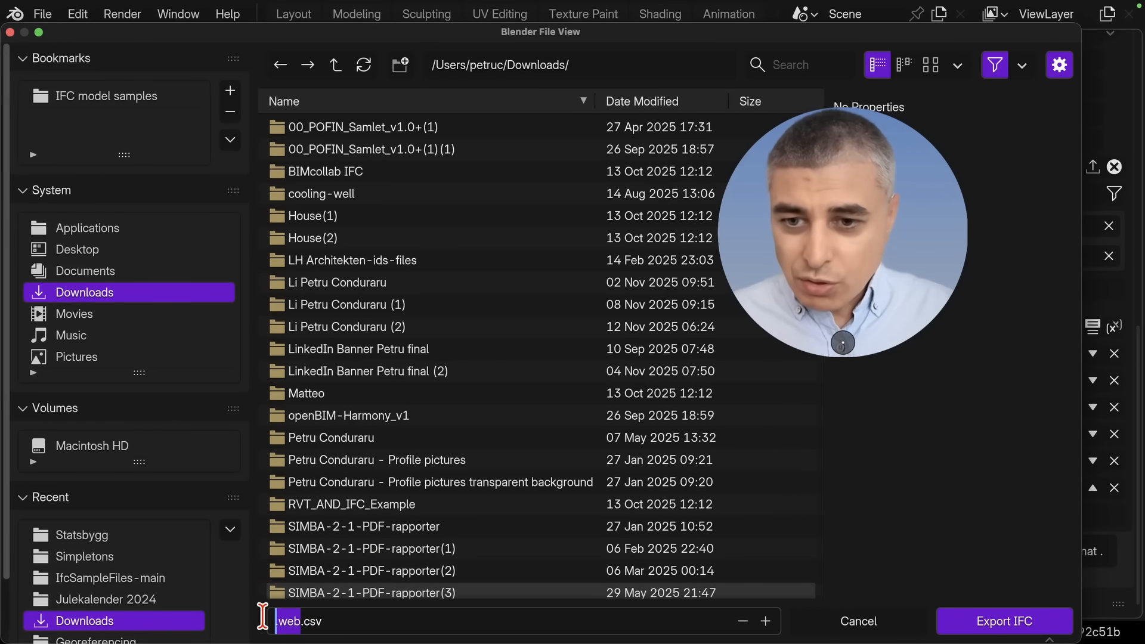
pyautogui.write('w schedule ')
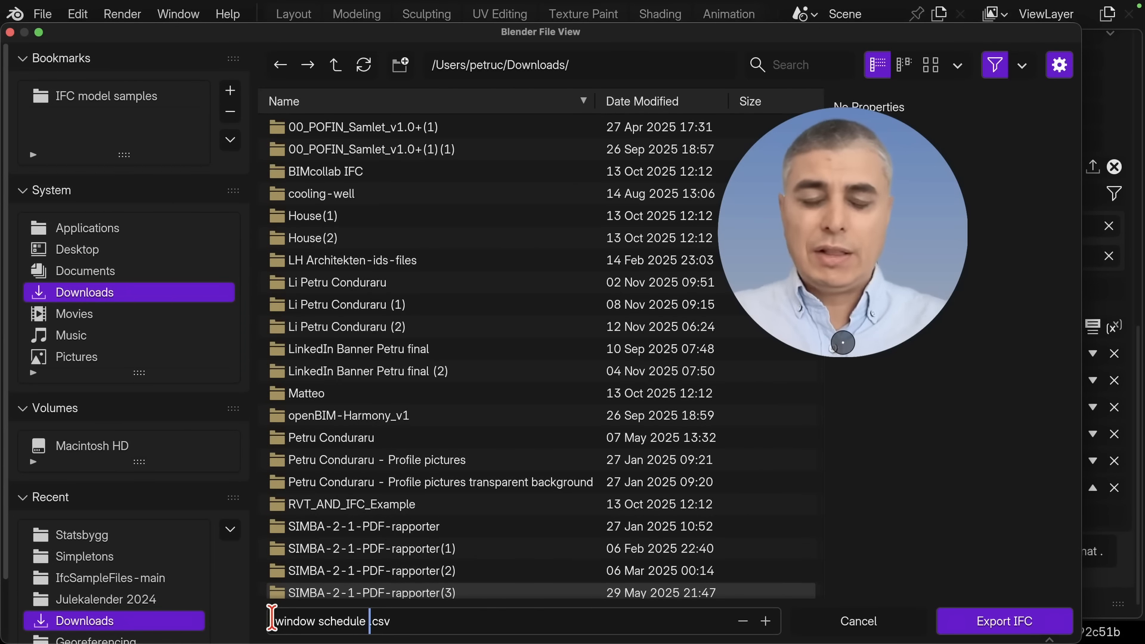
pyautogui.write('indow schedule 25th nov')
pyautogui.press('Return')
pyautogui.click(1005, 621)
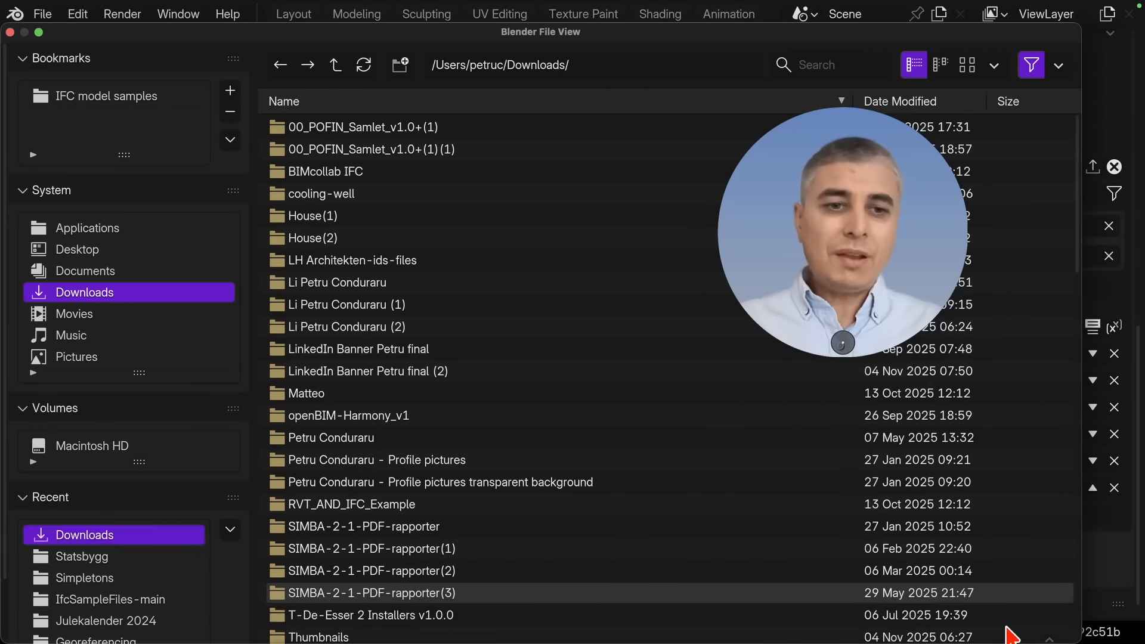
# - Switch to Finder, open window schedule 25th nov.csv from Downloads in Numbers and examine the exported table at 150 % zoom
pyautogui.hotkey('ctrl', 'Left')
pyautogui.hotkey('ctrl', 'Left')
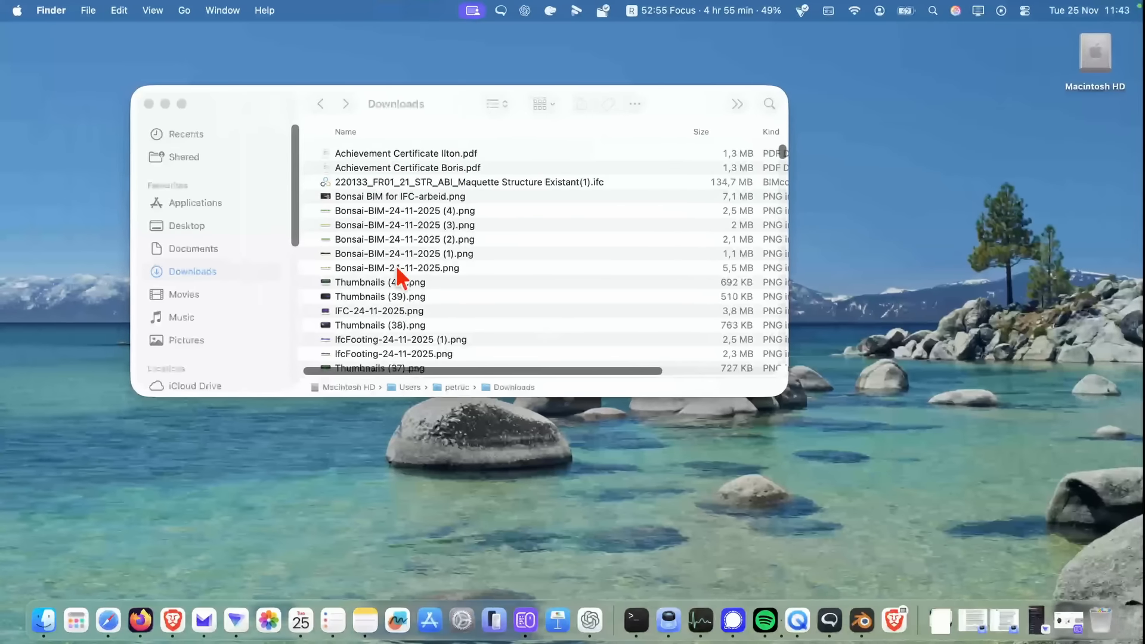
pyautogui.doubleClick(417, 153)
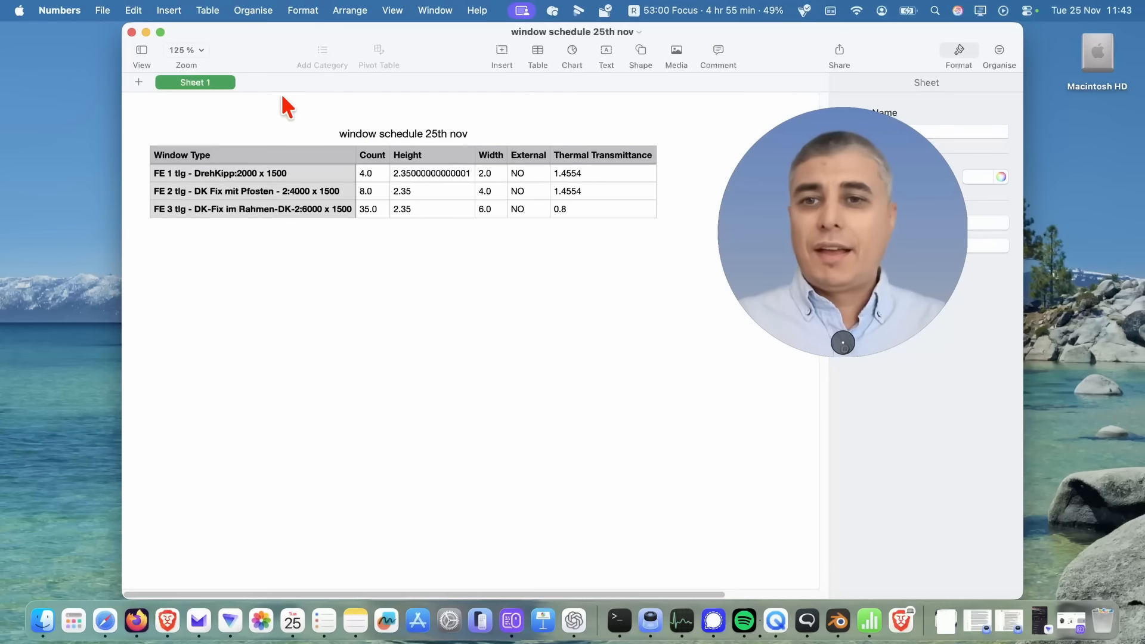
pyautogui.click(186, 50)
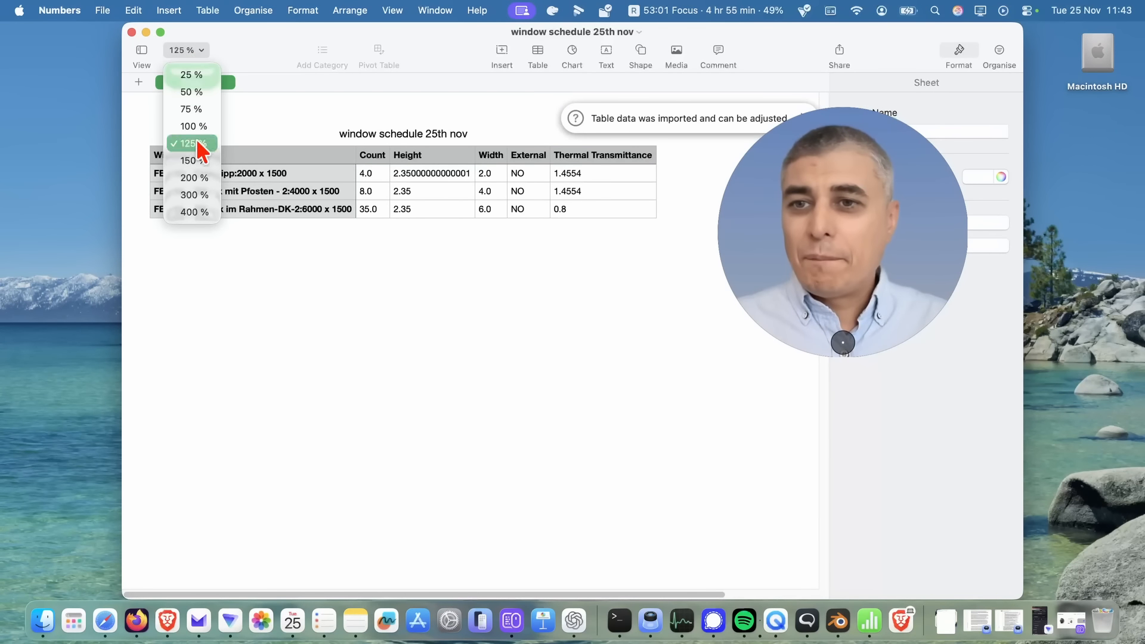
pyautogui.click(194, 161)
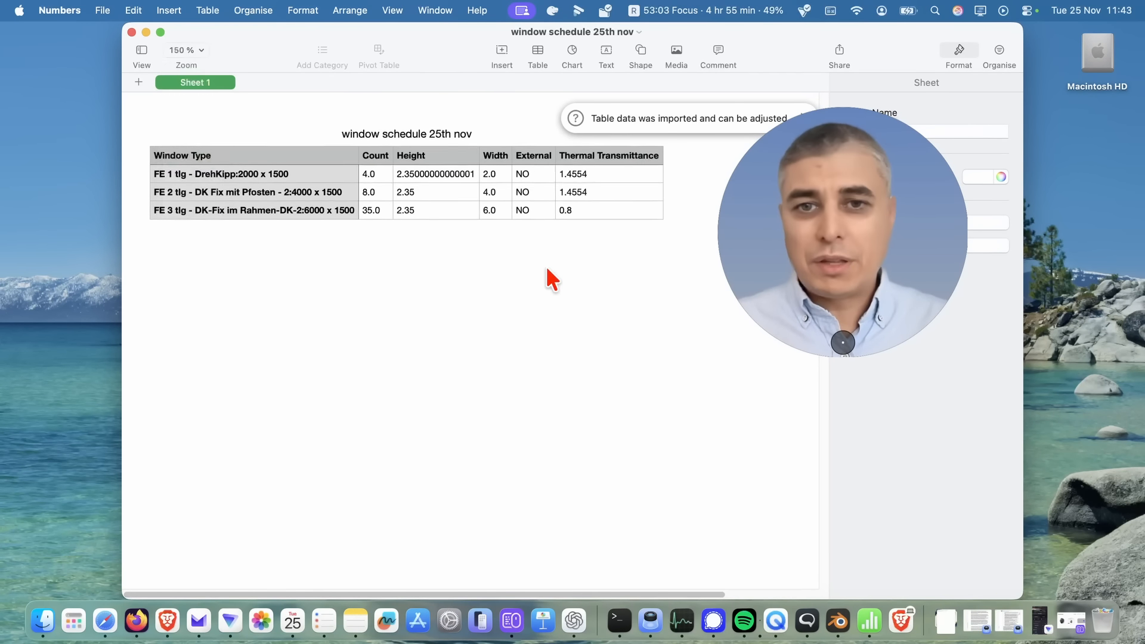
pyautogui.moveTo(818, 243); pyautogui.dragTo(1026, 313)
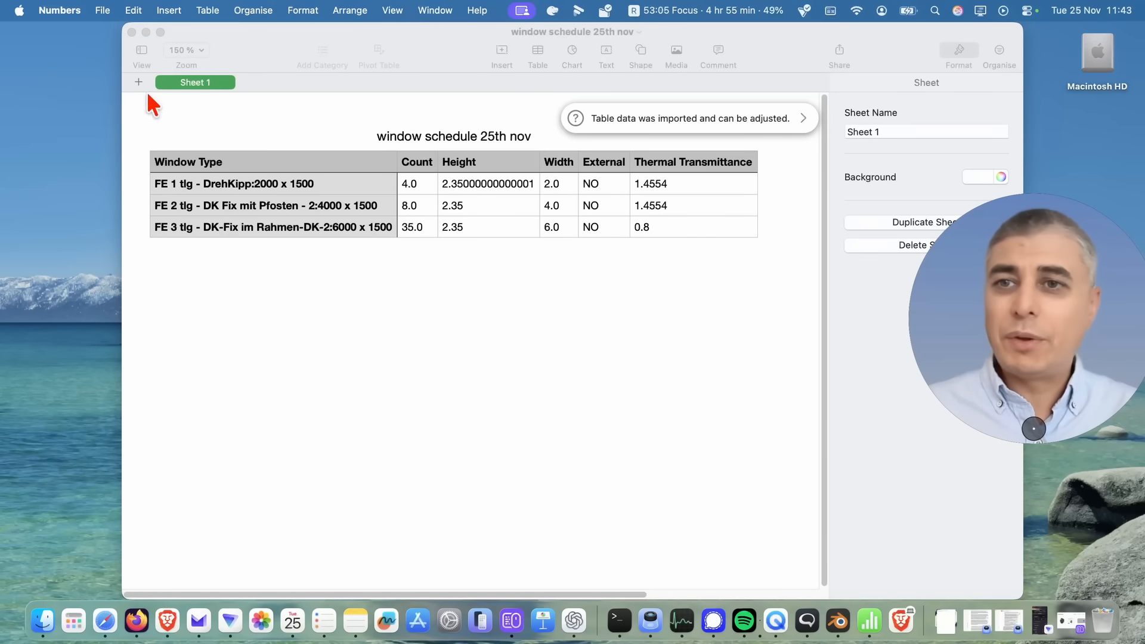
pyautogui.click(118, 222)
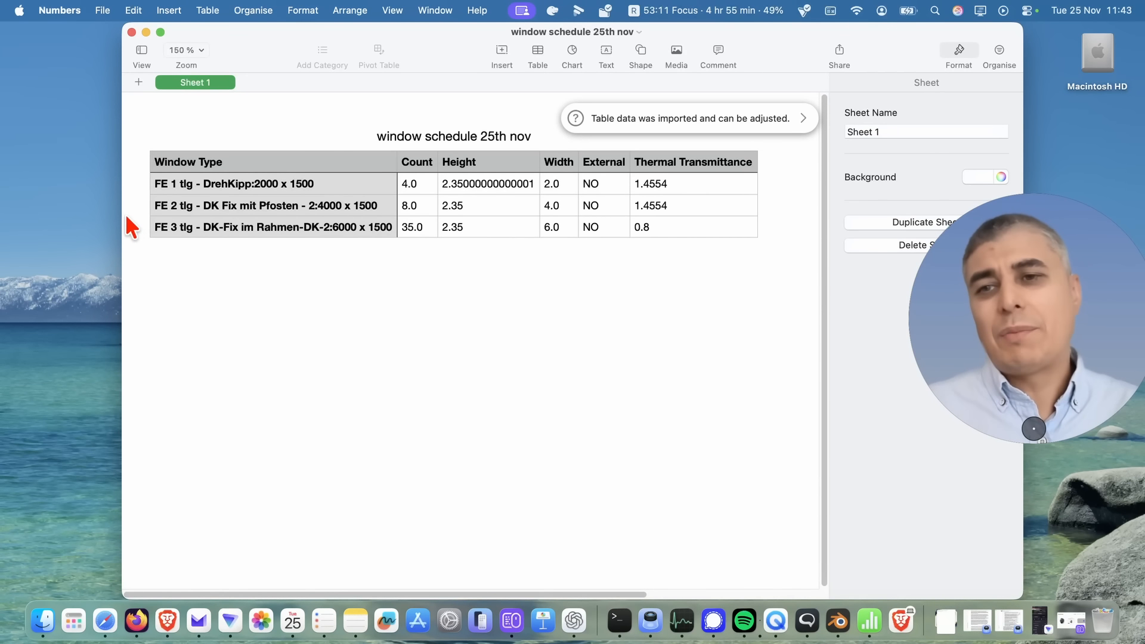
pyautogui.moveTo(122, 210); pyautogui.dragTo(33, 210)
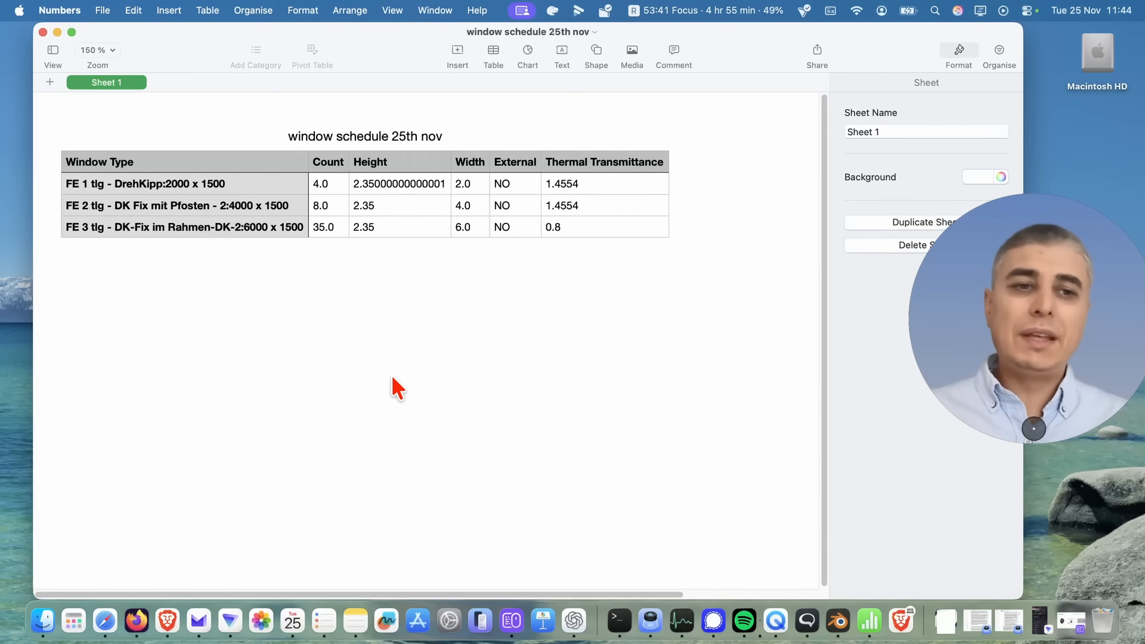
# - Switch back to Blender and save the CSV export settings to the Downloads folder as window schedule 25 nov.json
pyautogui.hotkey('ctrl', 'Right')
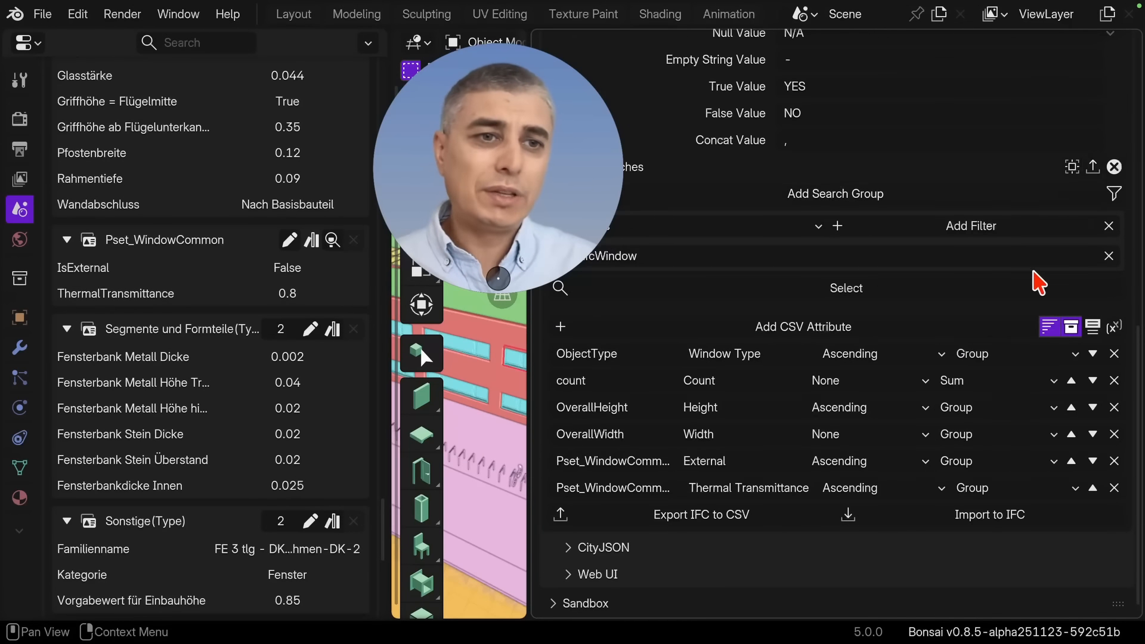
pyautogui.scroll(6, 1038, 284)
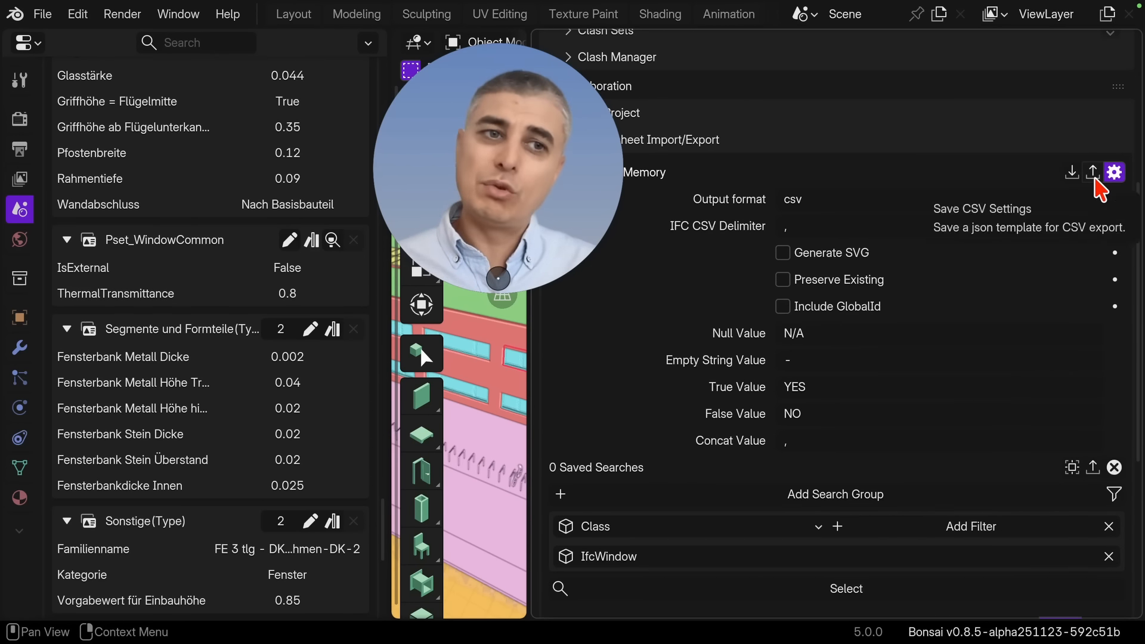
pyautogui.click(1093, 173)
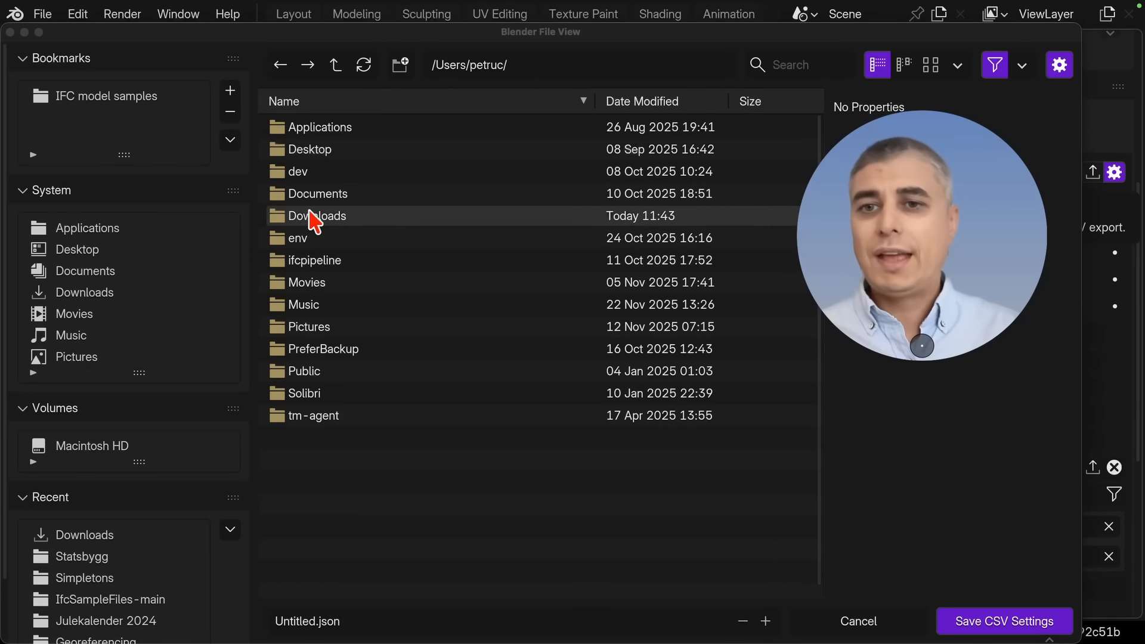
pyautogui.doubleClick(323, 216)
pyautogui.click(292, 622)
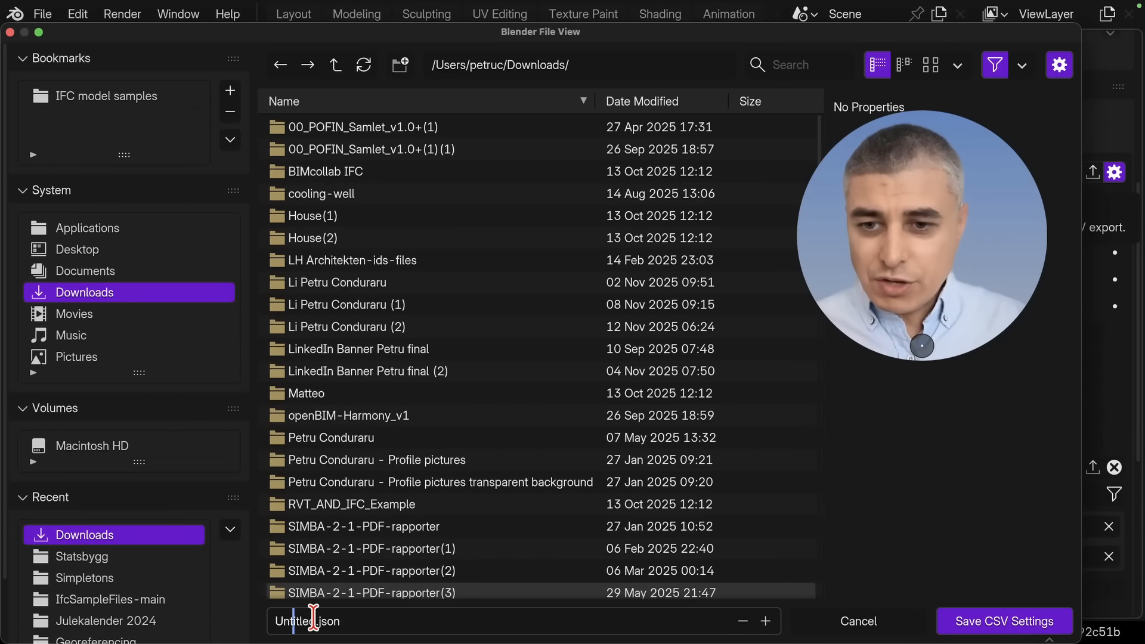
pyautogui.doubleClick(301, 621)
pyautogui.write('window s')
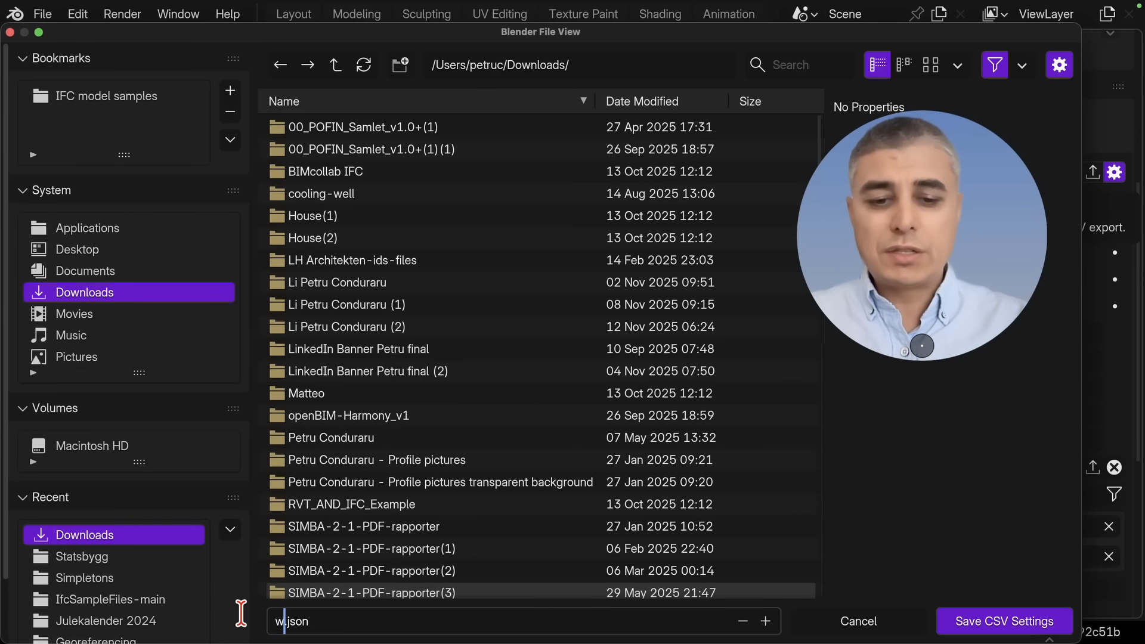
pyautogui.write('chedule 25h')
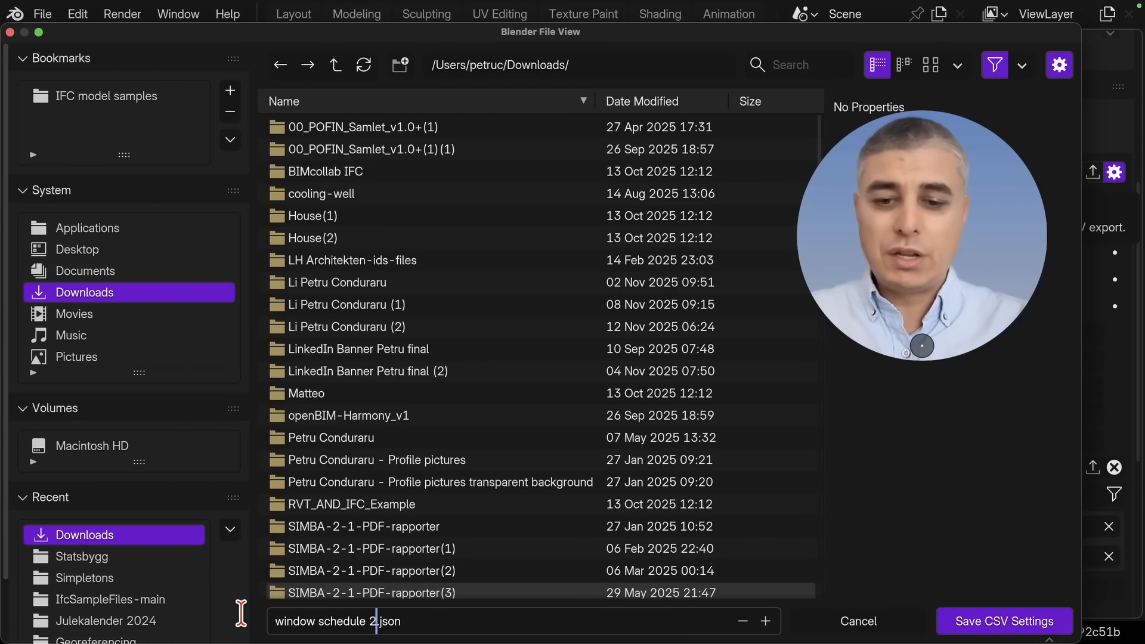
pyautogui.press('BackSpace')
pyautogui.write('nov')
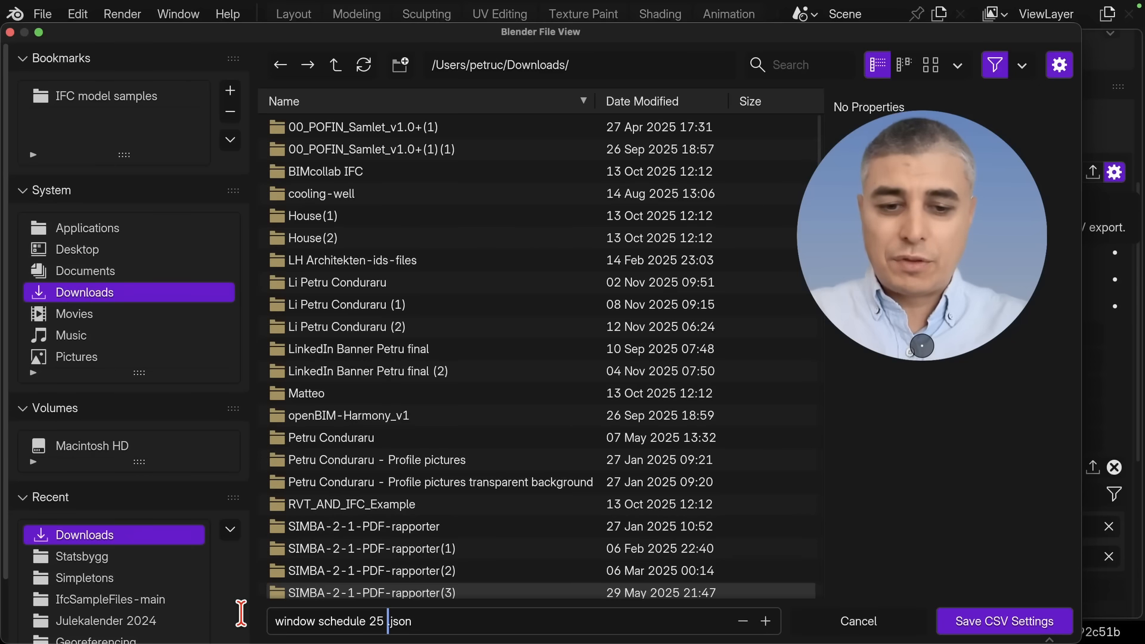
pyautogui.click(1004, 615)
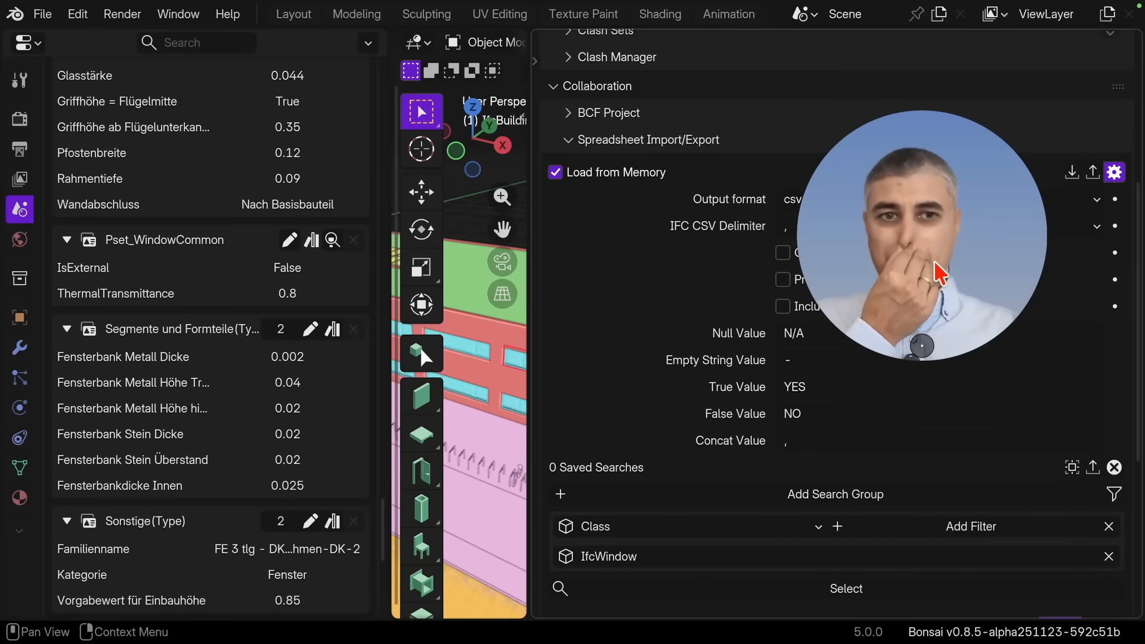
# - Narrow the export settings area and reopen the recent IFC project DigitalHub_FM-ARC_v2.ifc
pyautogui.moveTo(530, 196); pyautogui.dragTo(615, 190)
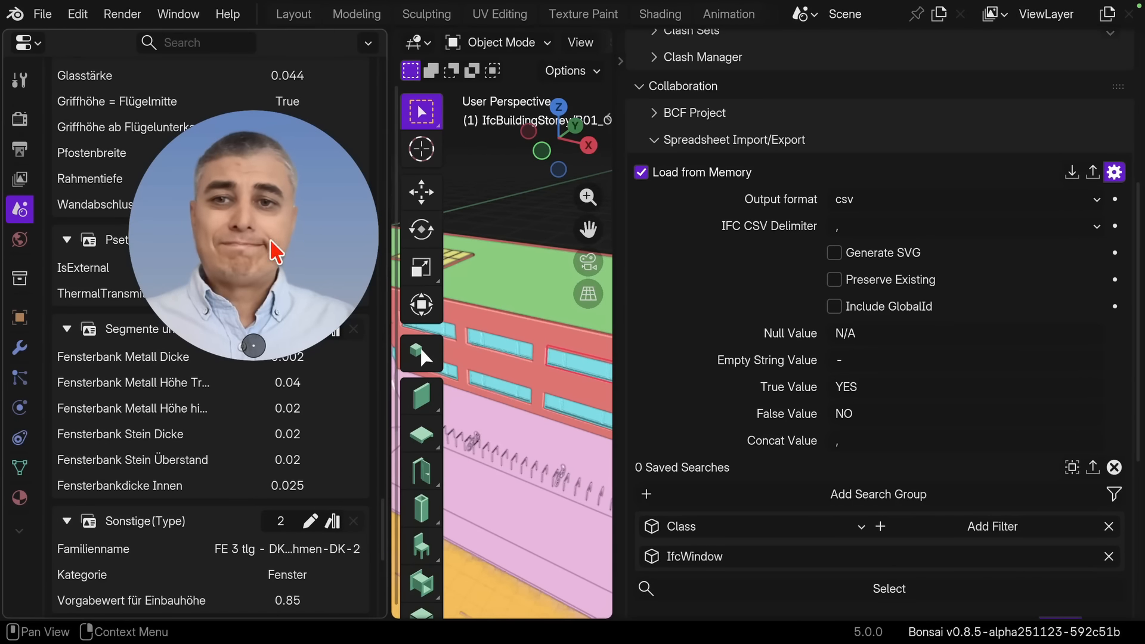
pyautogui.moveTo(270, 240); pyautogui.dragTo(333, 240)
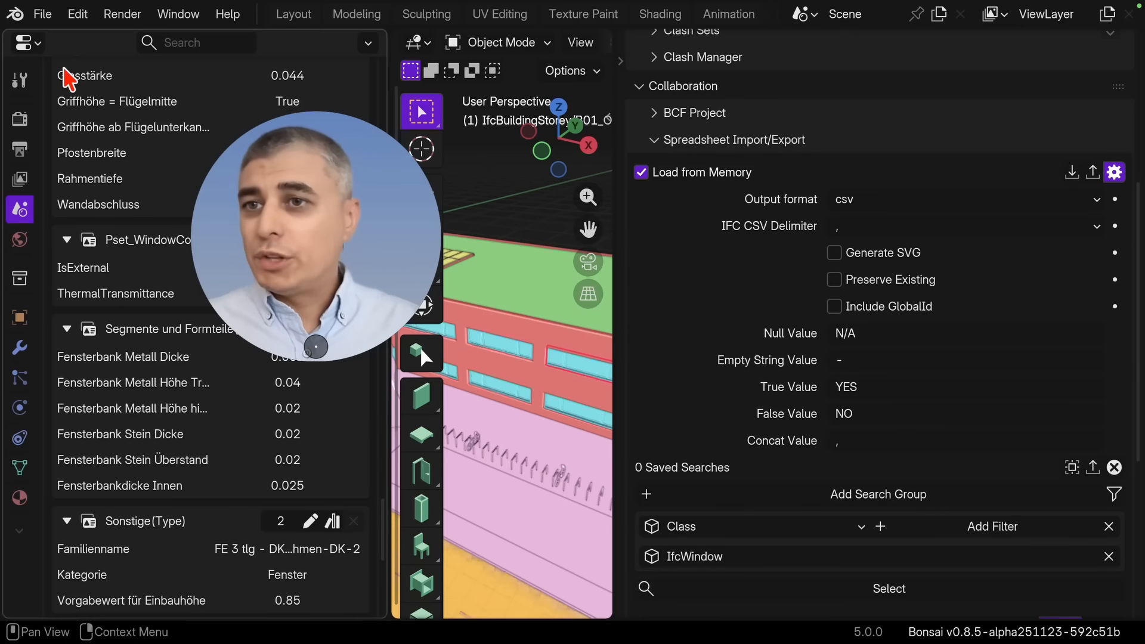
pyautogui.click(42, 12)
pyautogui.moveTo(197, 82)
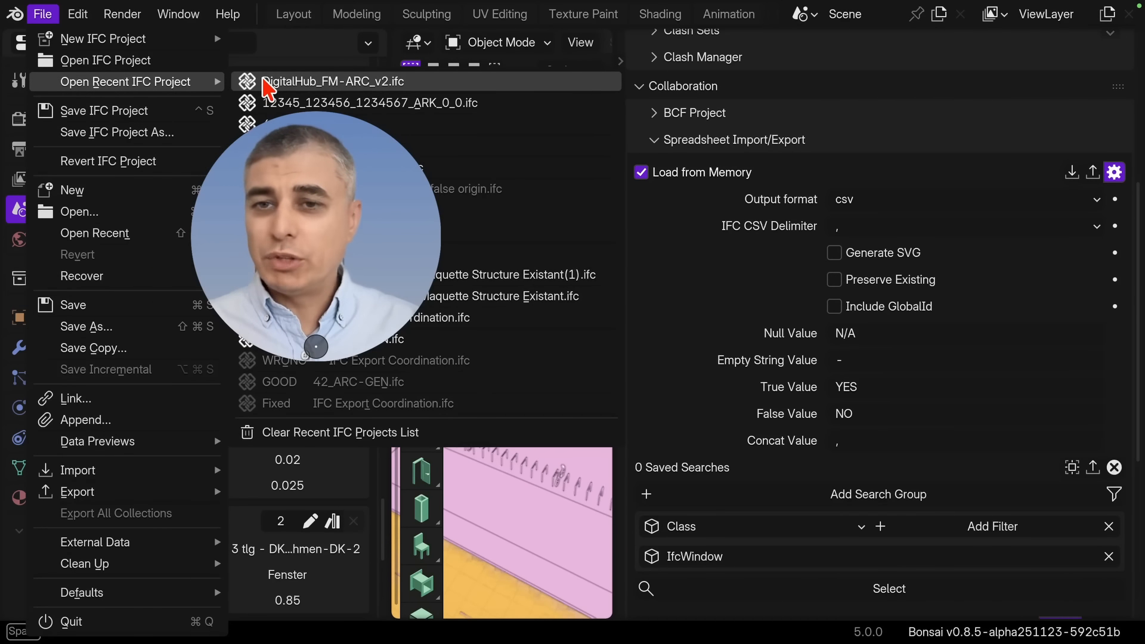
pyautogui.click(265, 82)
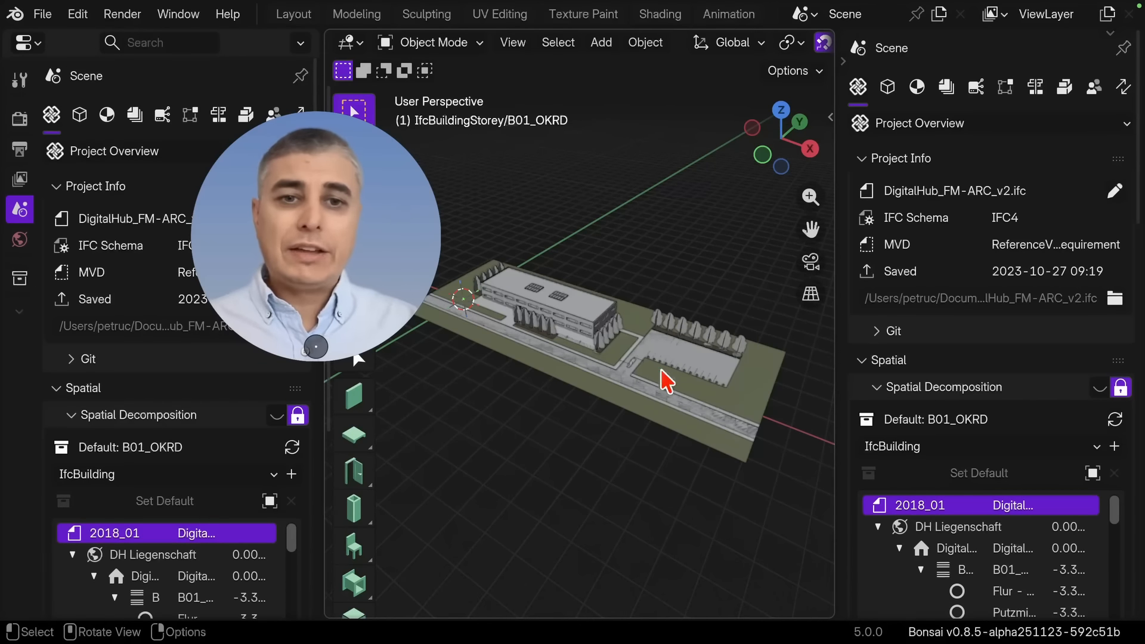
# - Show the Spreadsheet Import/Export settings under Quality and Coordination, enable Load from Memory and widen the settings area
pyautogui.click(1094, 89)
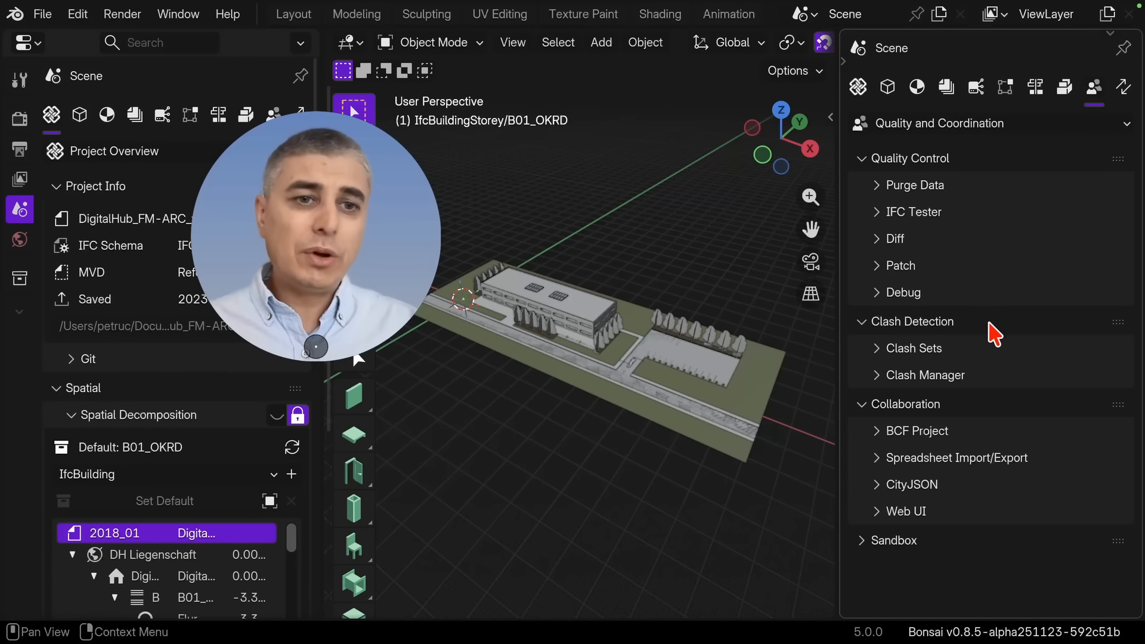
pyautogui.click(972, 460)
pyautogui.scroll(-5, 947, 248)
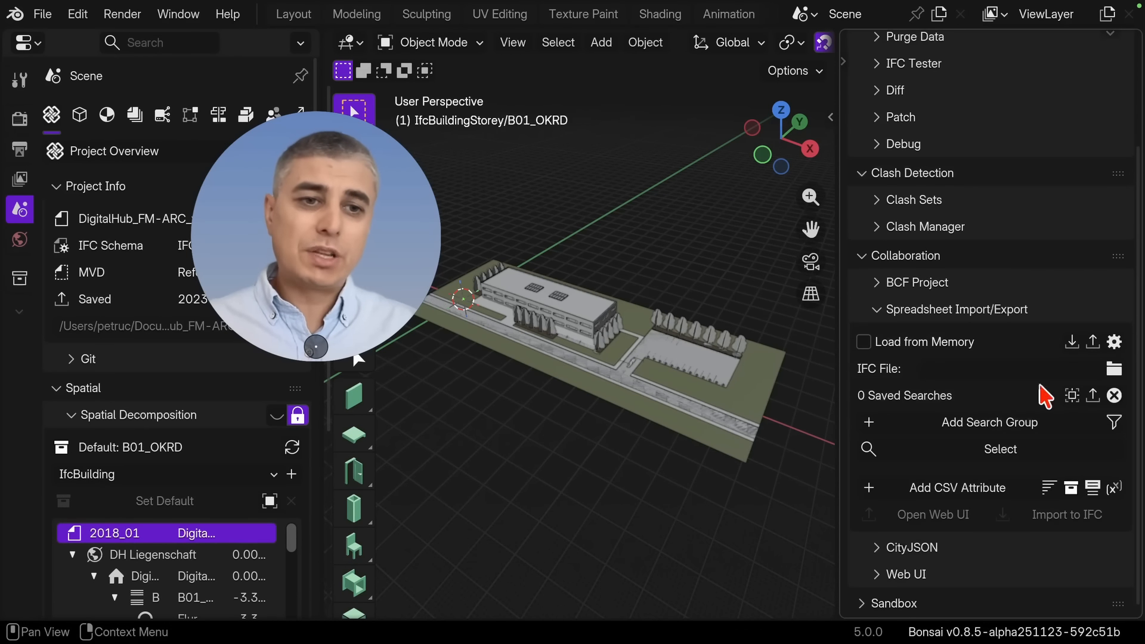
pyautogui.click(871, 343)
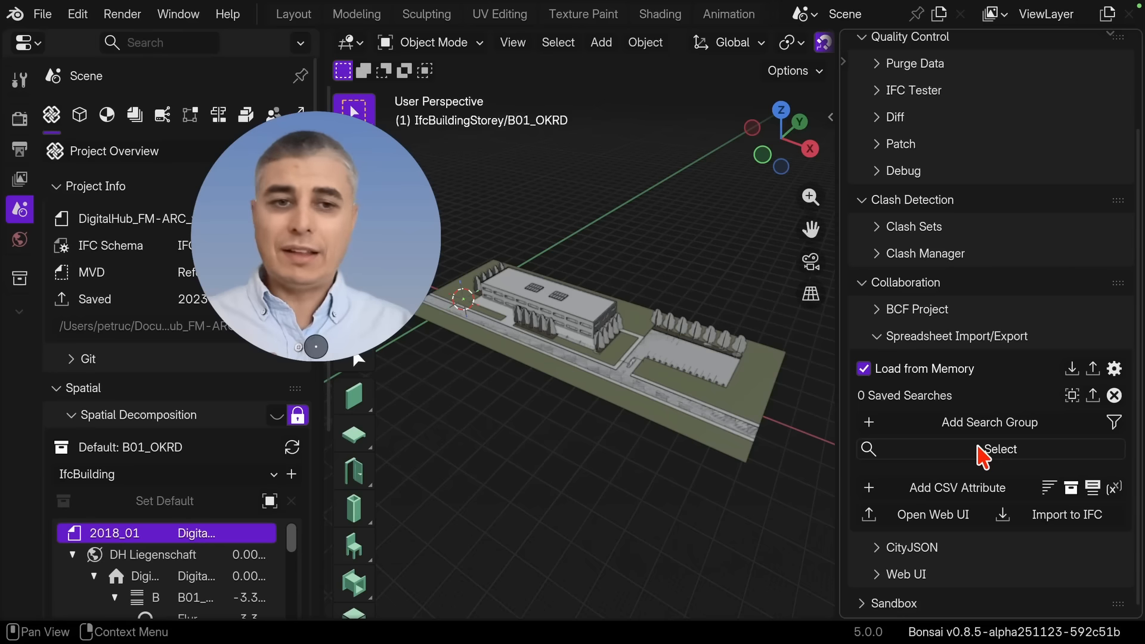
pyautogui.moveTo(841, 340); pyautogui.dragTo(769, 331)
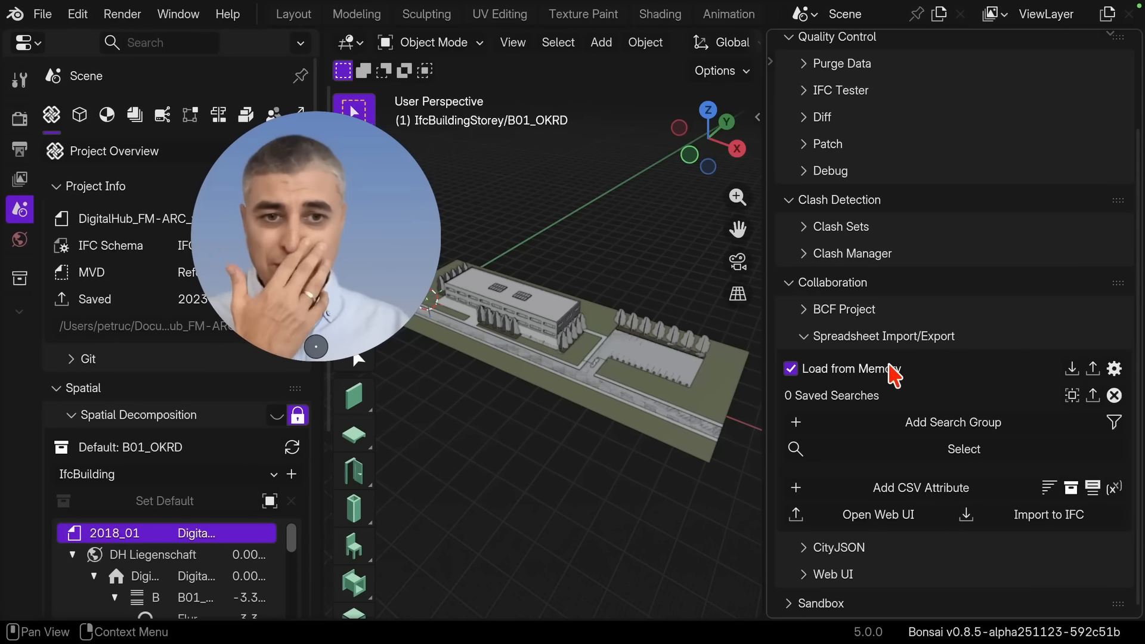
# - Load the CSV settings from window schedule 25 nov.json in the Downloads folder and review the restored filter and attributes
pyautogui.click(1073, 370)
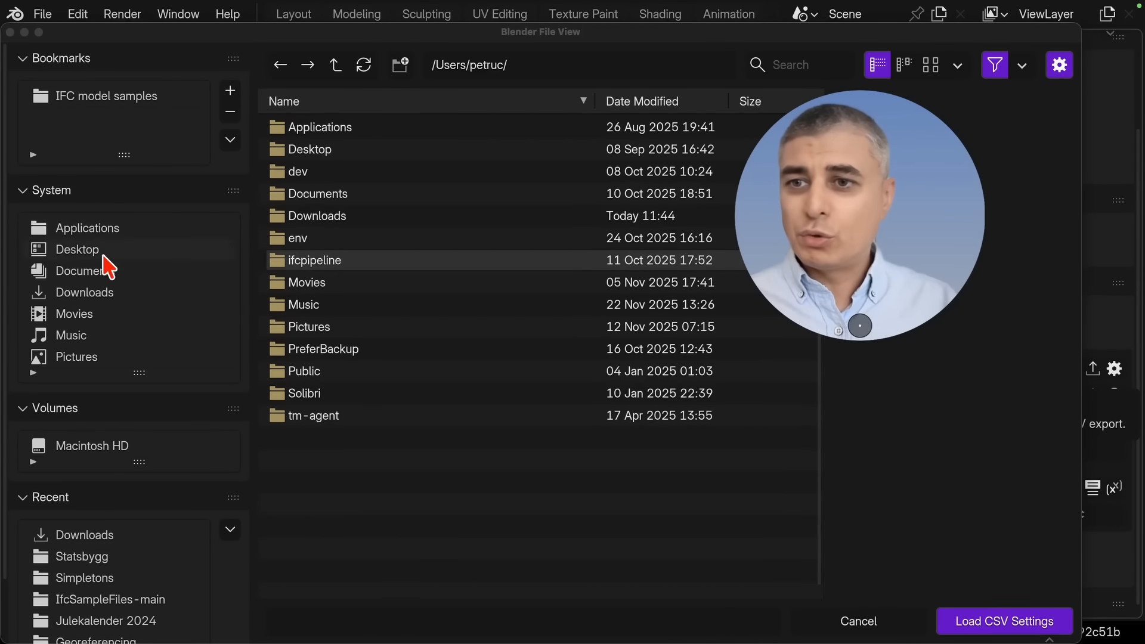
pyautogui.click(113, 294)
pyautogui.scroll(-8, 404, 317)
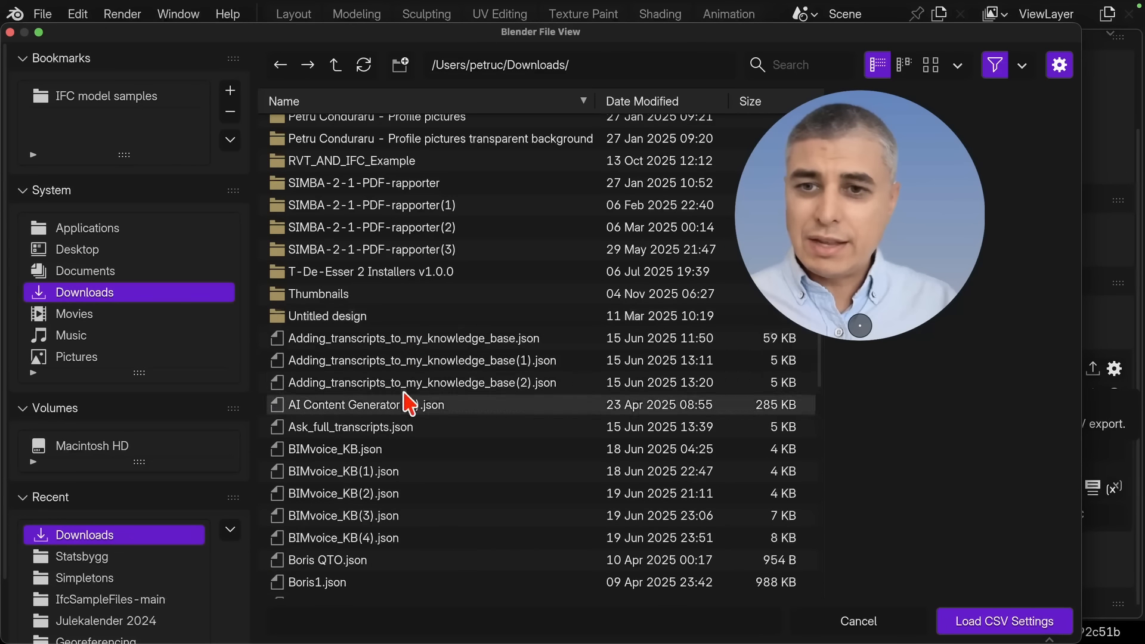
pyautogui.click(662, 103)
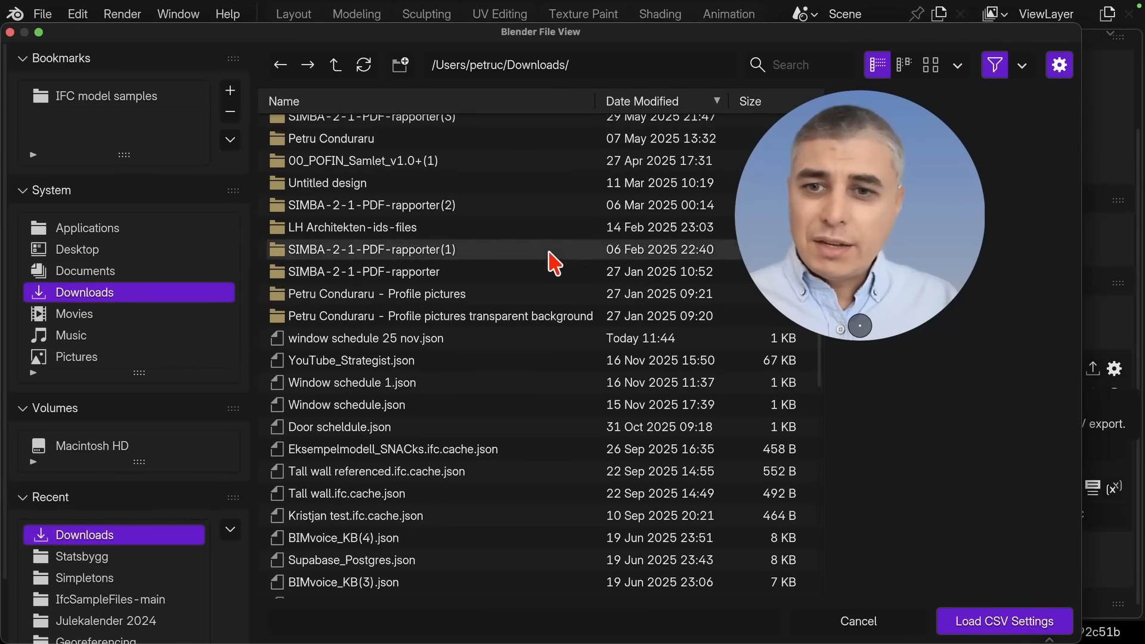
pyautogui.click(471, 341)
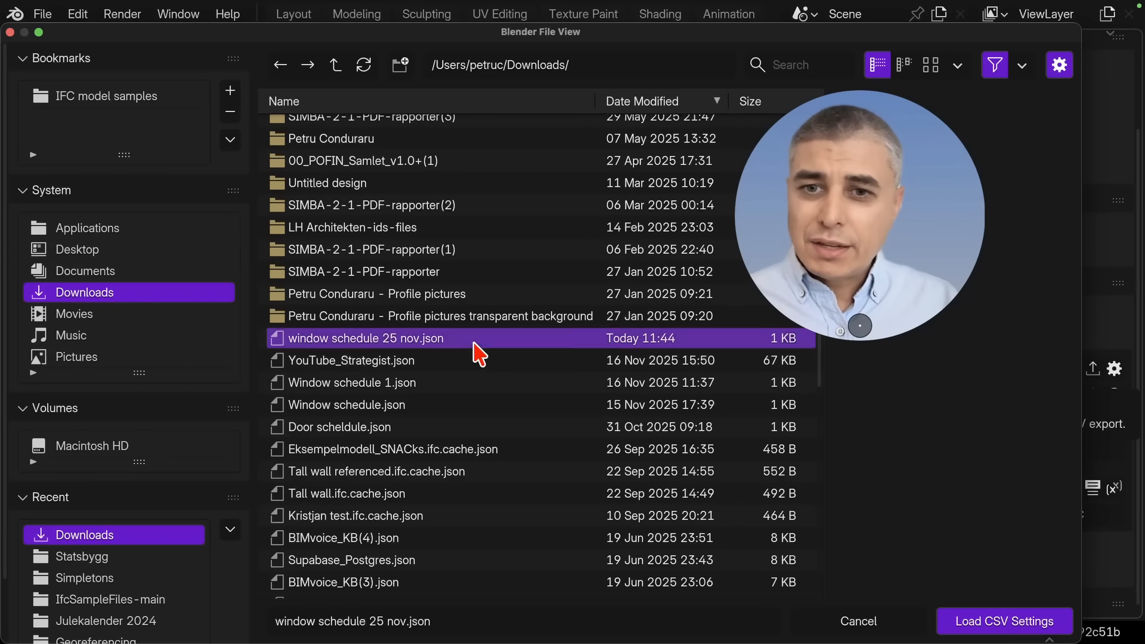
pyautogui.click(1021, 620)
pyautogui.scroll(-6, 1072, 326)
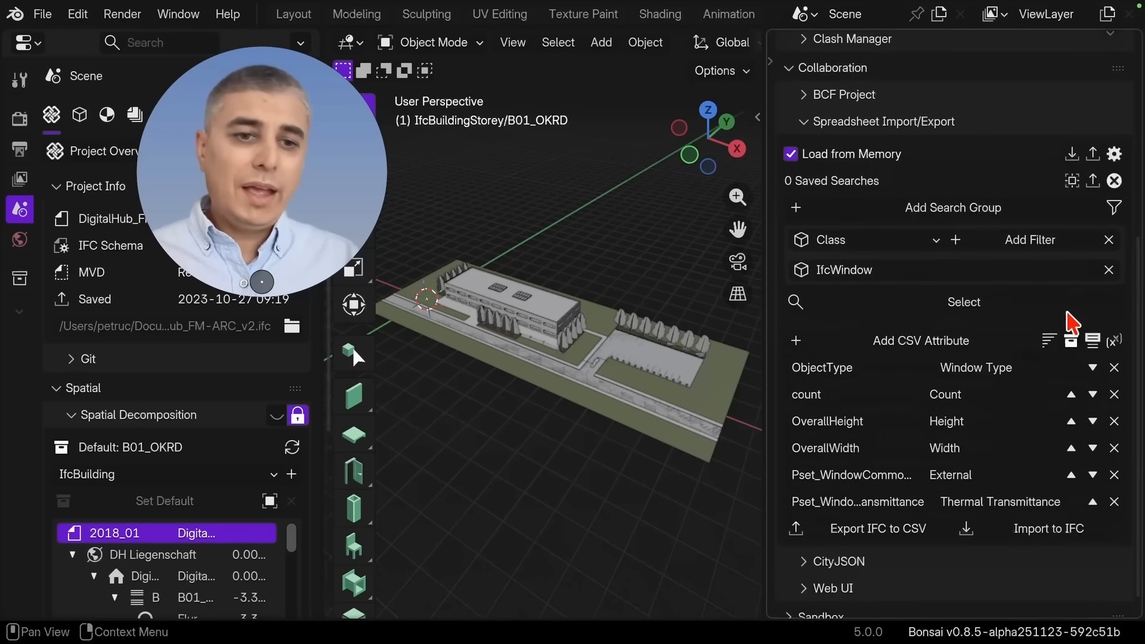
pyautogui.scroll(-2, 1072, 326)
pyautogui.scroll(1, 818, 424)
pyautogui.scroll(-1, 835, 429)
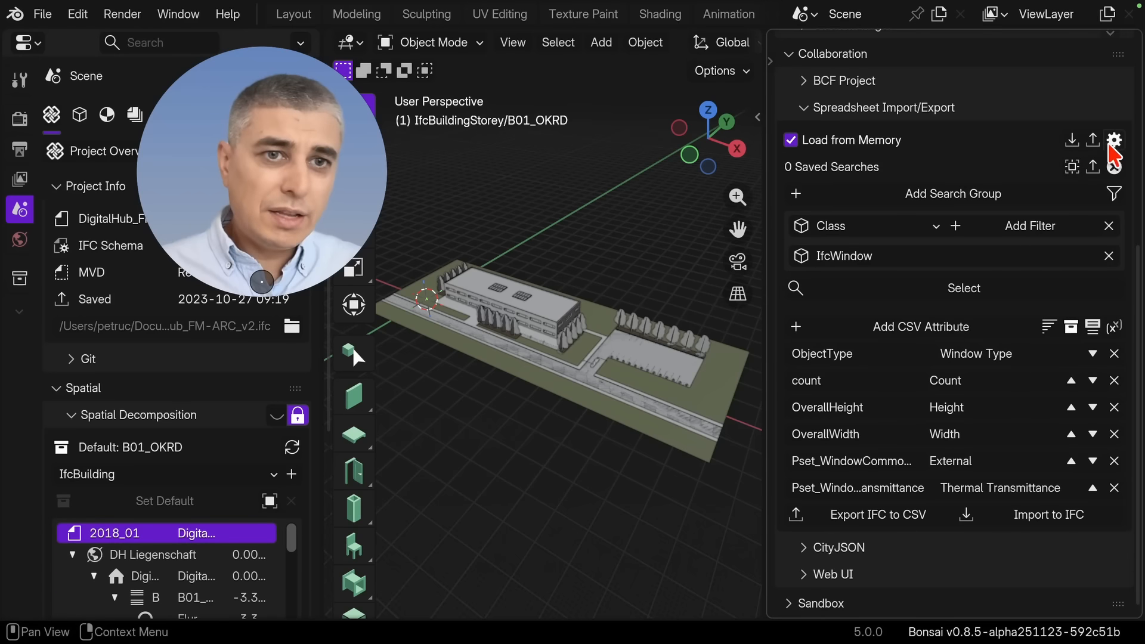
# - Show the CSV export options, change the output format to web and open the window schedule in the Web UI
pyautogui.click(1113, 142)
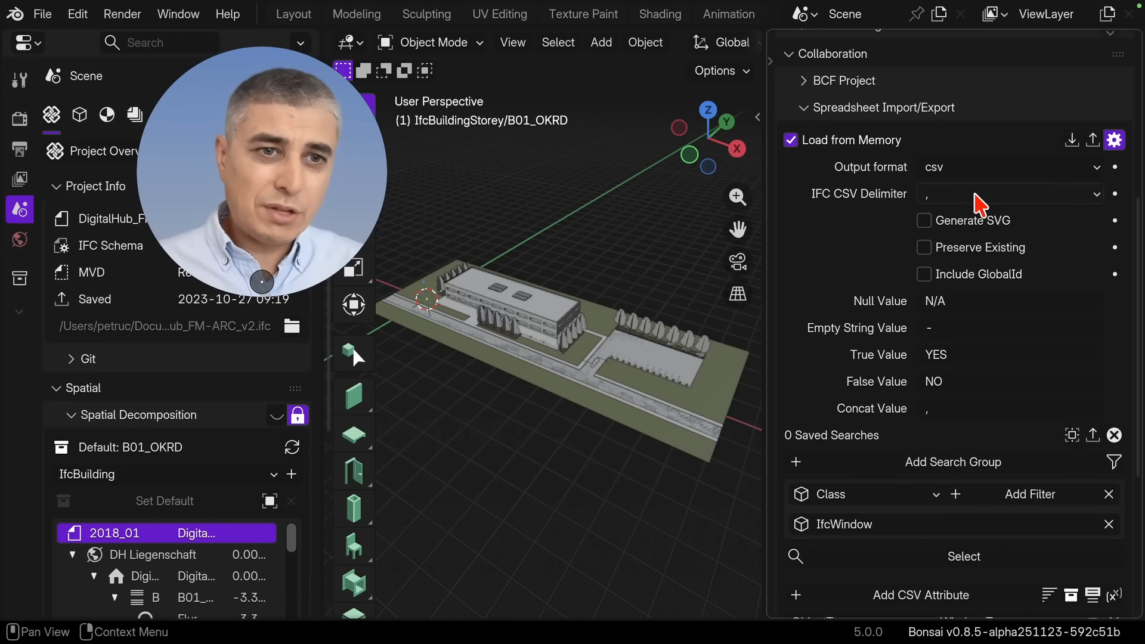
pyautogui.click(984, 167)
pyautogui.click(973, 262)
pyautogui.scroll(-5, 953, 462)
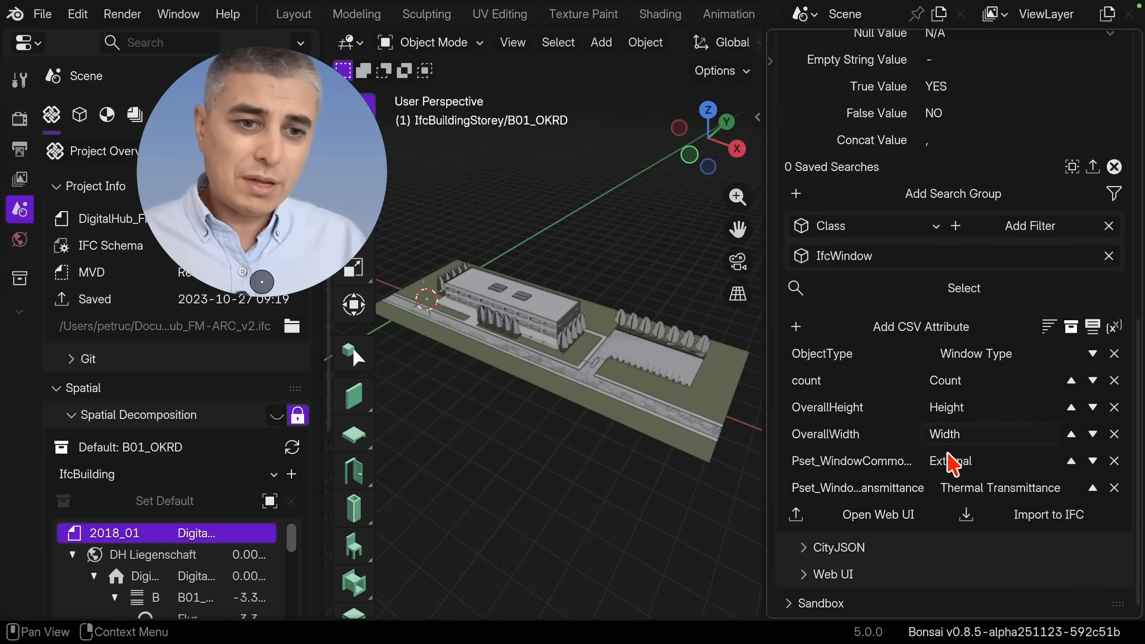
pyautogui.click(868, 521)
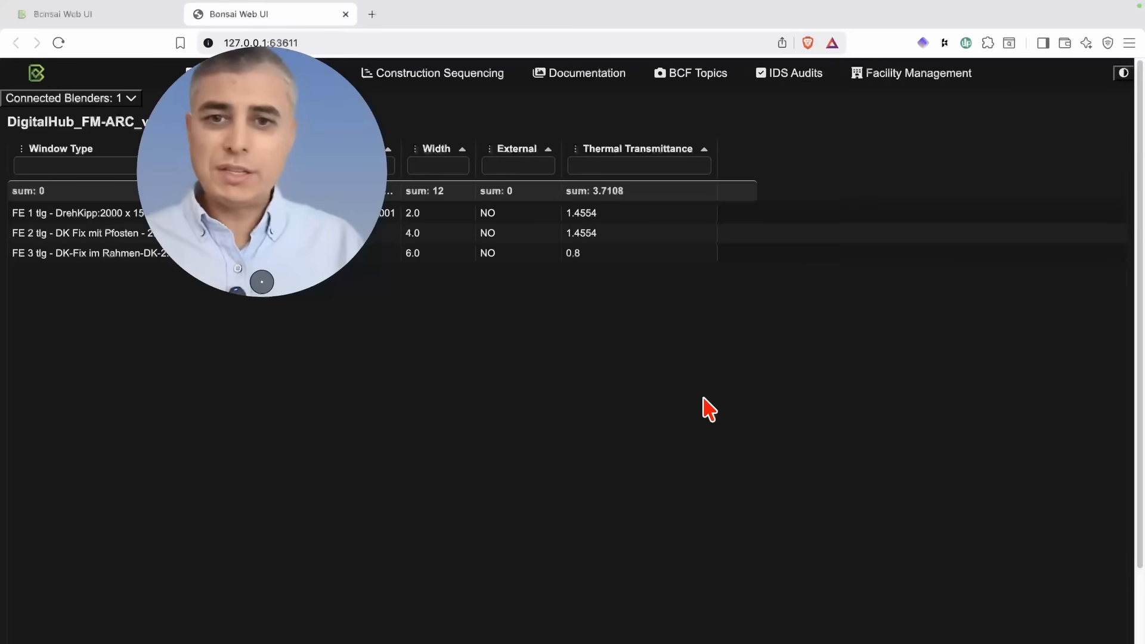
pyautogui.moveTo(305, 195); pyautogui.dragTo(732, 448)
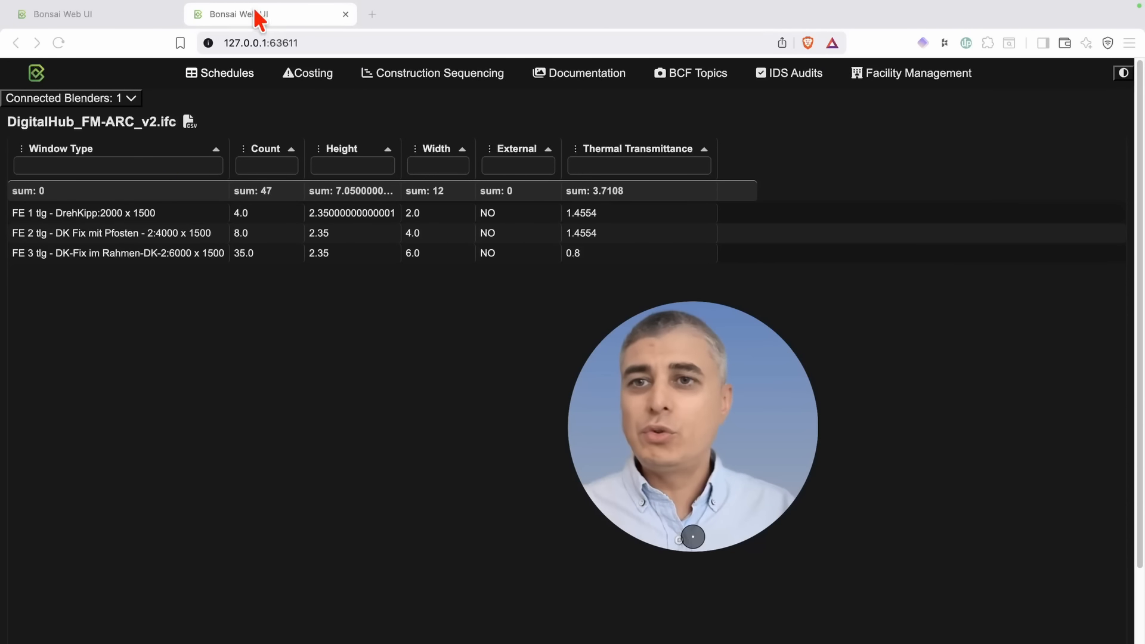
pyautogui.click(105, 21)
pyautogui.click(233, 17)
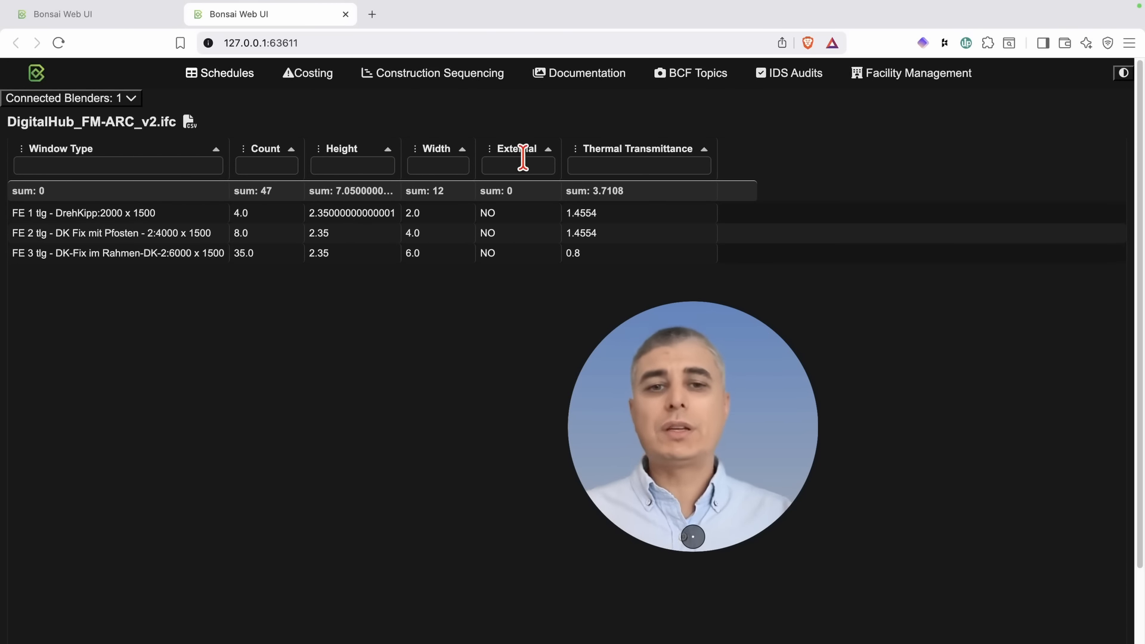
pyautogui.moveTo(686, 412); pyautogui.dragTo(917, 295)
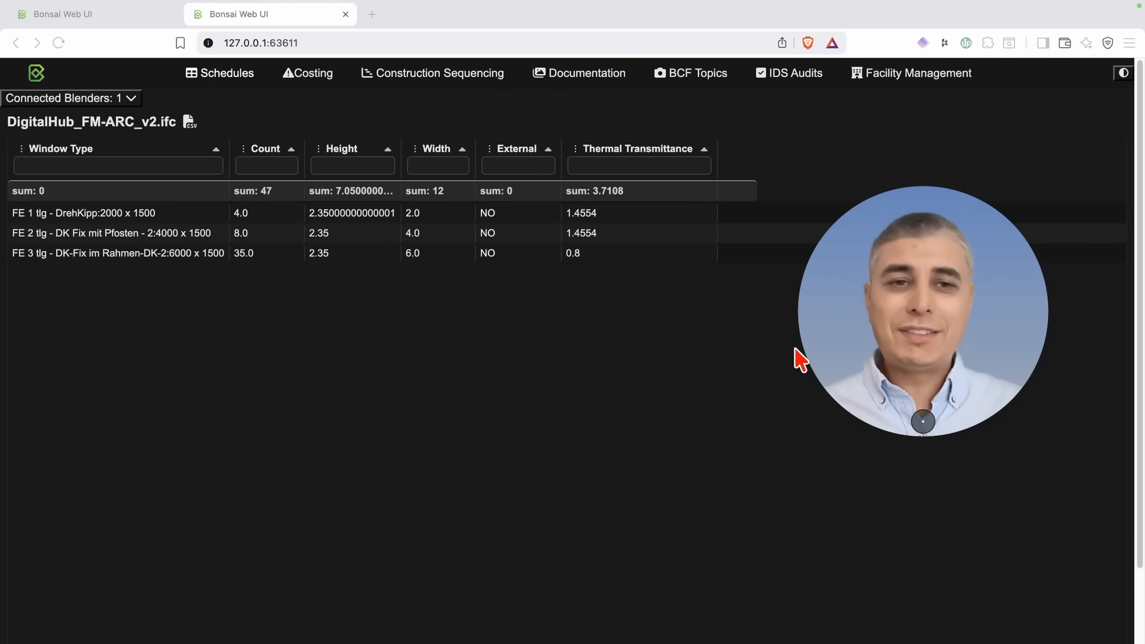
pyautogui.moveTo(862, 335); pyautogui.dragTo(514, 351)
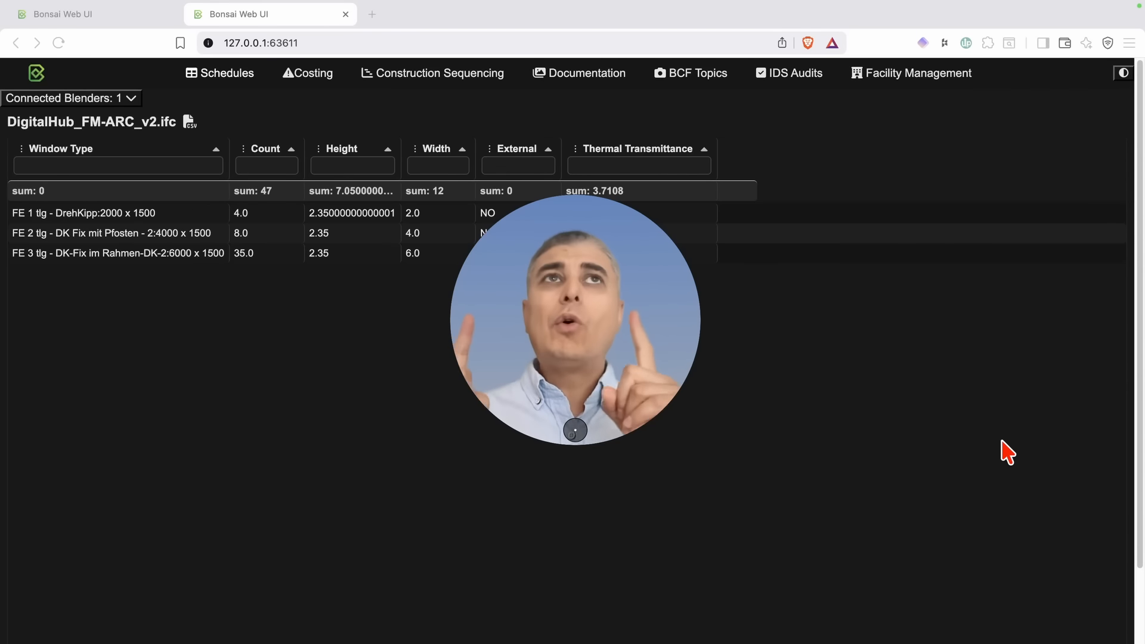
# - Switch back to Blender and widen the Spreadsheet Import/Export settings area to show the full thermal transmittance attribute path
pyautogui.hotkey('ctrl', 'Right')
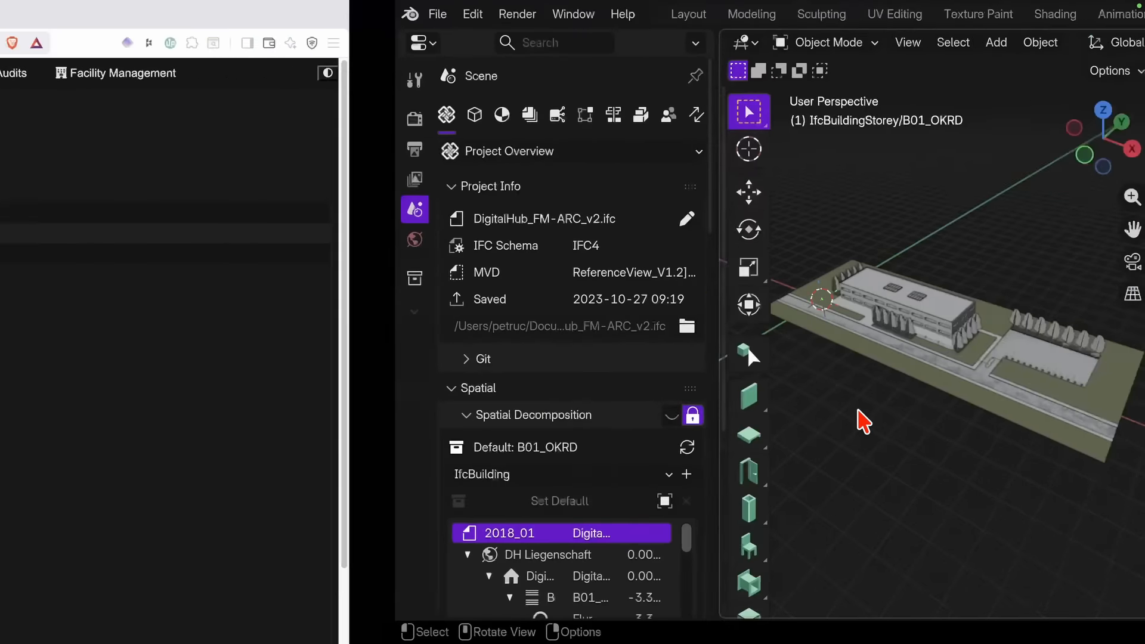
pyautogui.moveTo(772, 258); pyautogui.dragTo(665, 259)
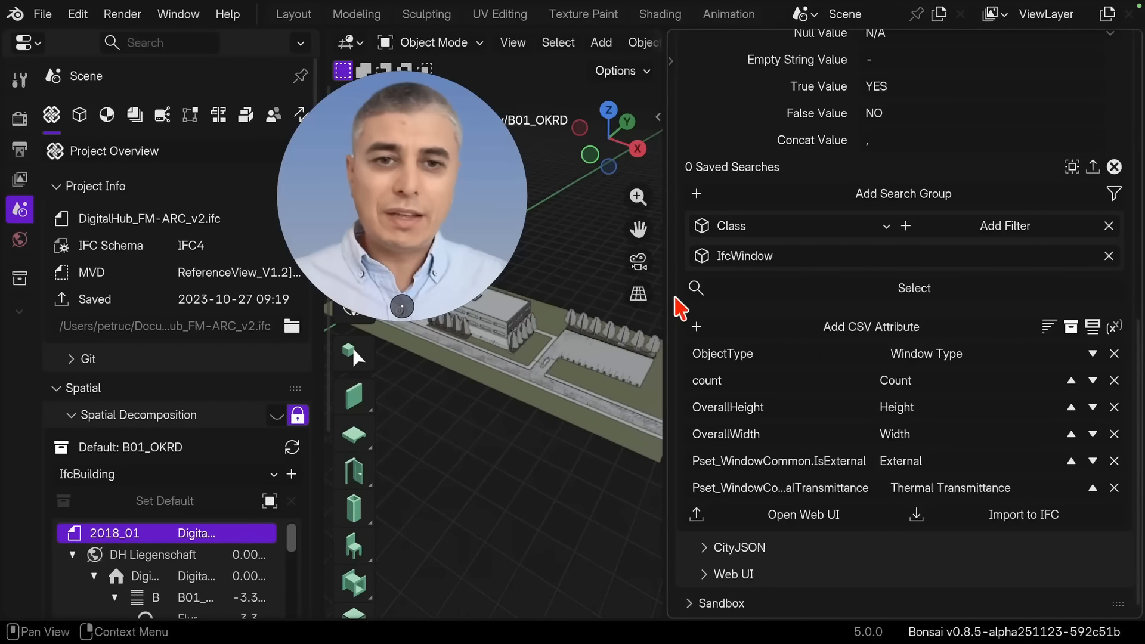
pyautogui.moveTo(667, 288); pyautogui.dragTo(627, 288)
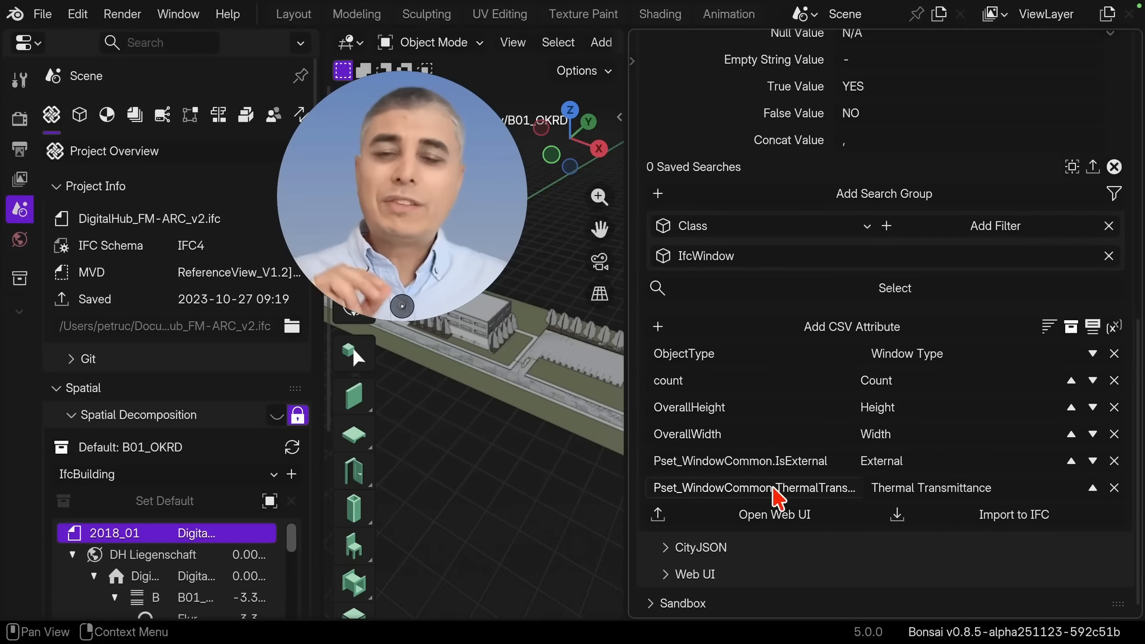
pyautogui.click(686, 488)
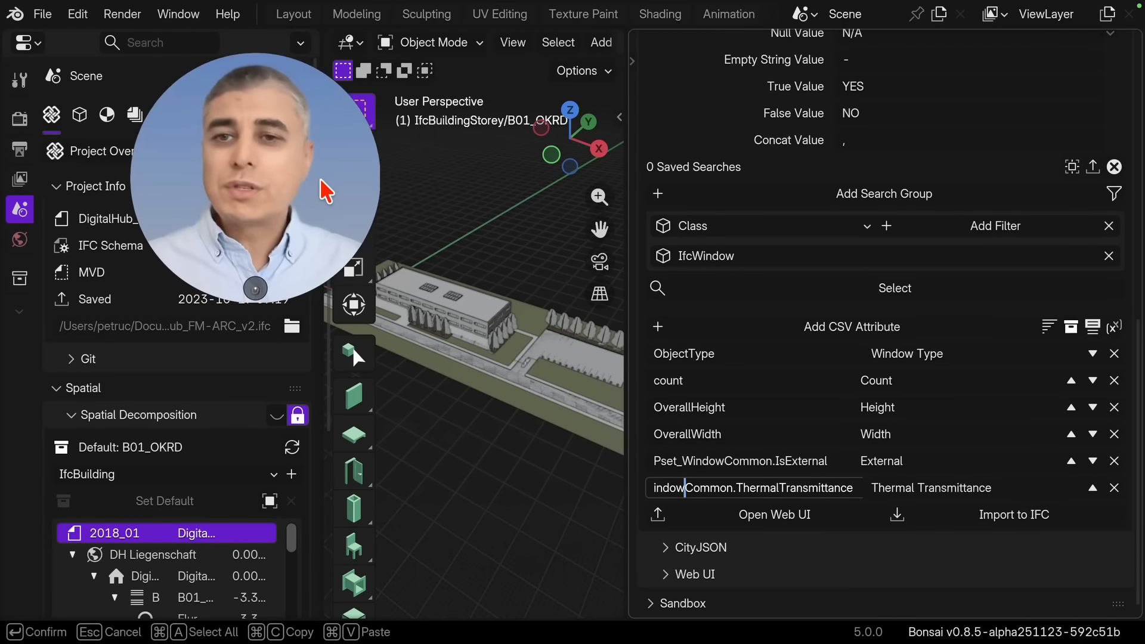
pyautogui.moveTo(631, 293); pyautogui.dragTo(411, 239)
# - Add a space between Thermal and Transmittance in the last attribute's path and enclose that property name in double quotes
pyautogui.click(555, 488)
pyautogui.click(607, 488)
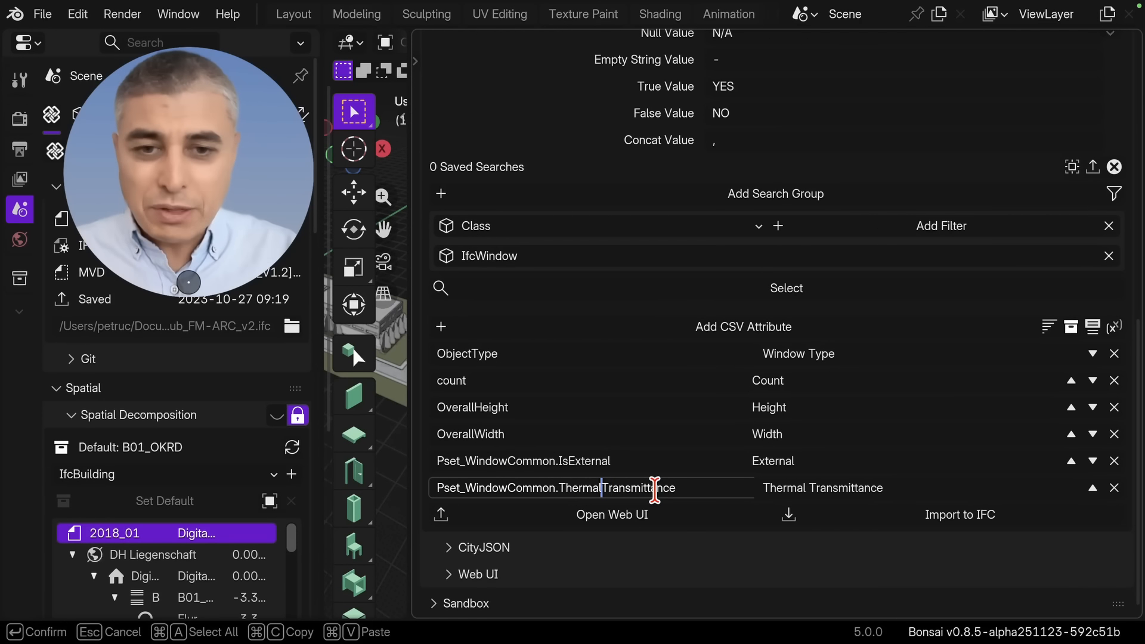
pyautogui.press('Left')
pyautogui.press('Left')
pyautogui.press('Left')
pyautogui.press('Left')
pyautogui.press('Left')
pyautogui.press('Left')
pyautogui.press('Left')
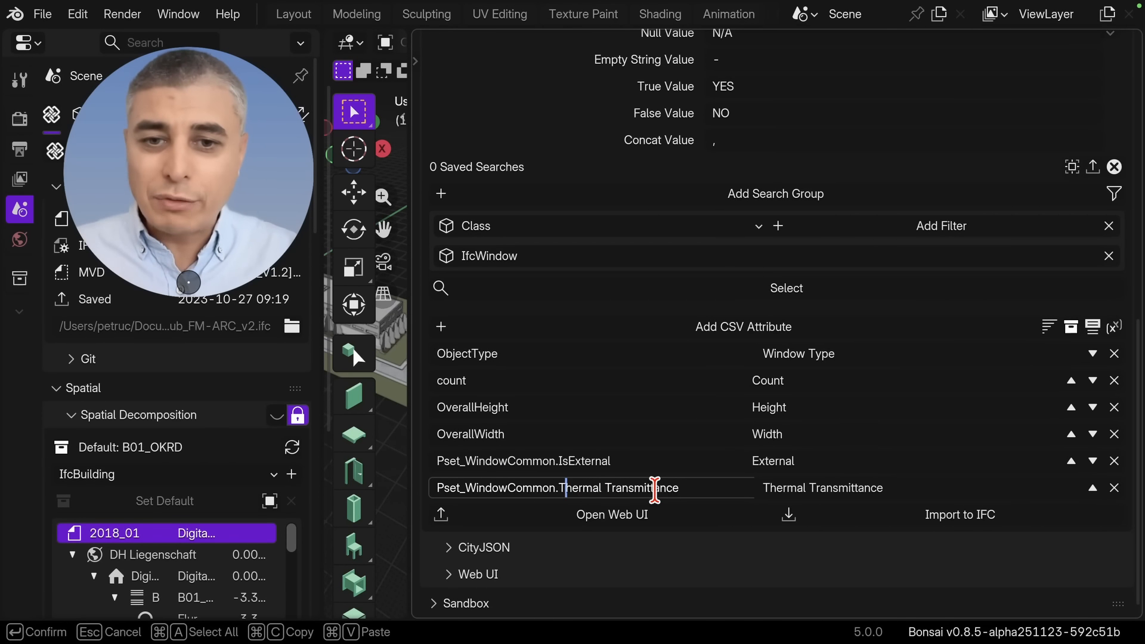
pyautogui.write('"')
pyautogui.press('End')
pyautogui.write('"')
# - Add a space before Common in the property set name and quote it, making the attribute path "Pset_Window Common"."Thermal Transmittance"
pyautogui.press('Home')
pyautogui.press('Right')
pyautogui.press('Right')
pyautogui.press('Right')
pyautogui.press('Right')
pyautogui.press('Right')
pyautogui.press('Right')
pyautogui.press('Right')
pyautogui.press('Right')
pyautogui.press('Right')
pyautogui.press('Right')
pyautogui.press('Right')
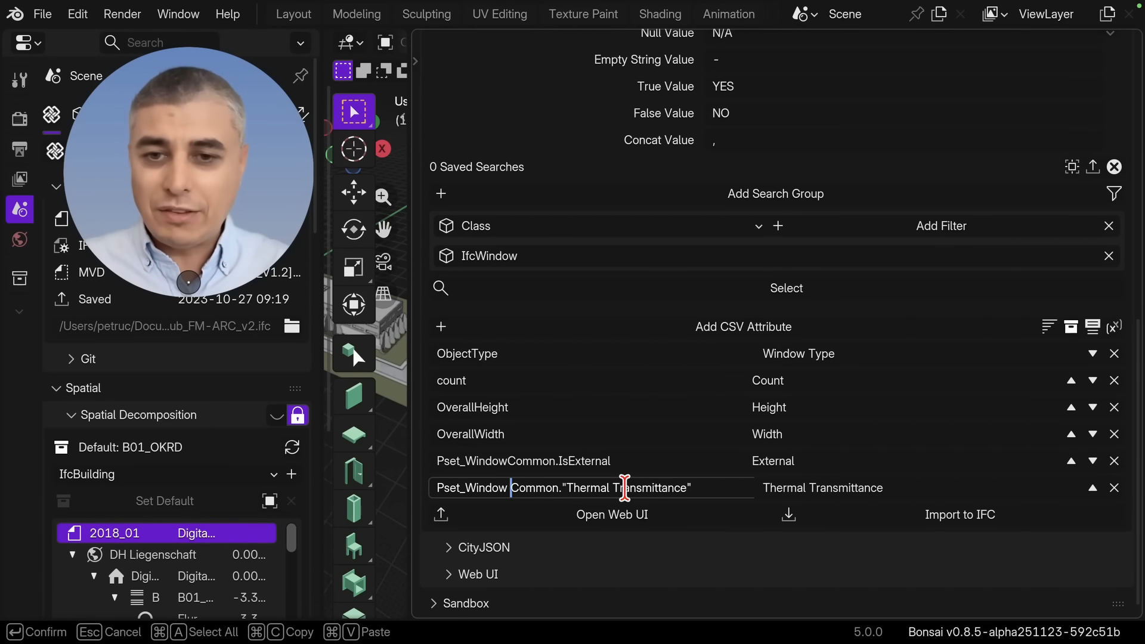
pyautogui.press('Home')
pyautogui.write('"')
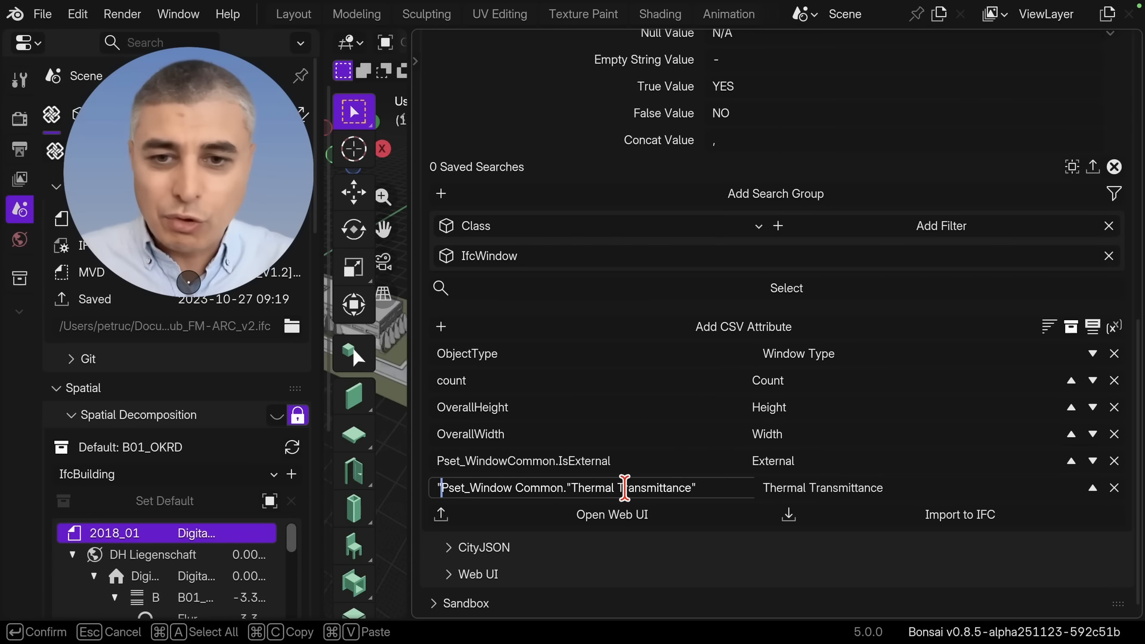
pyautogui.press('End')
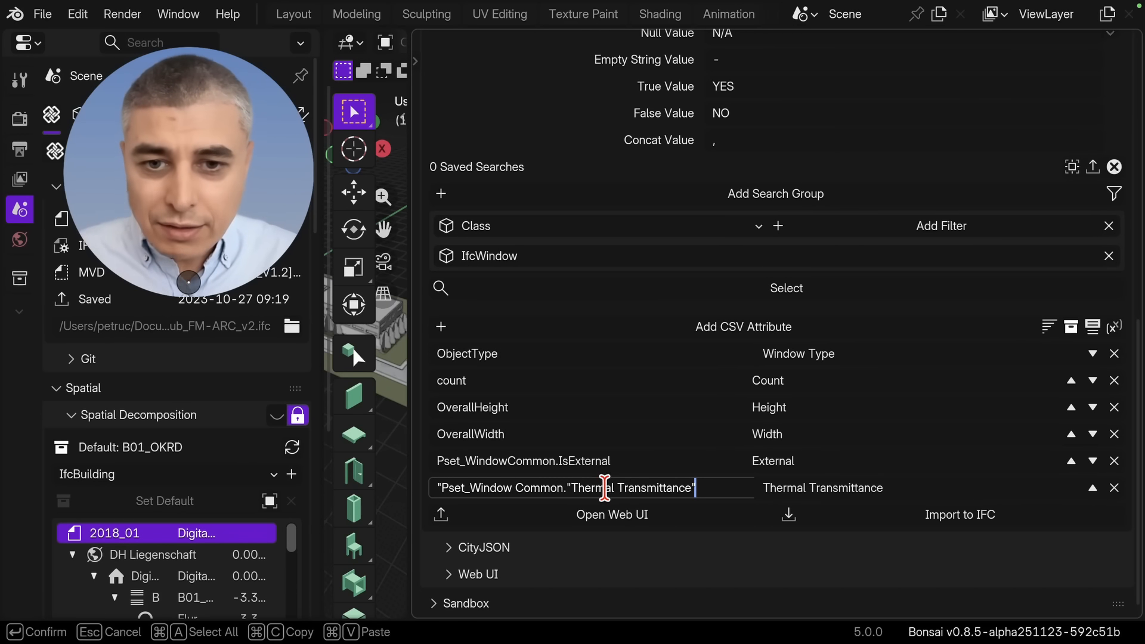
pyautogui.click(565, 488)
pyautogui.write('"')
pyautogui.click(724, 487)
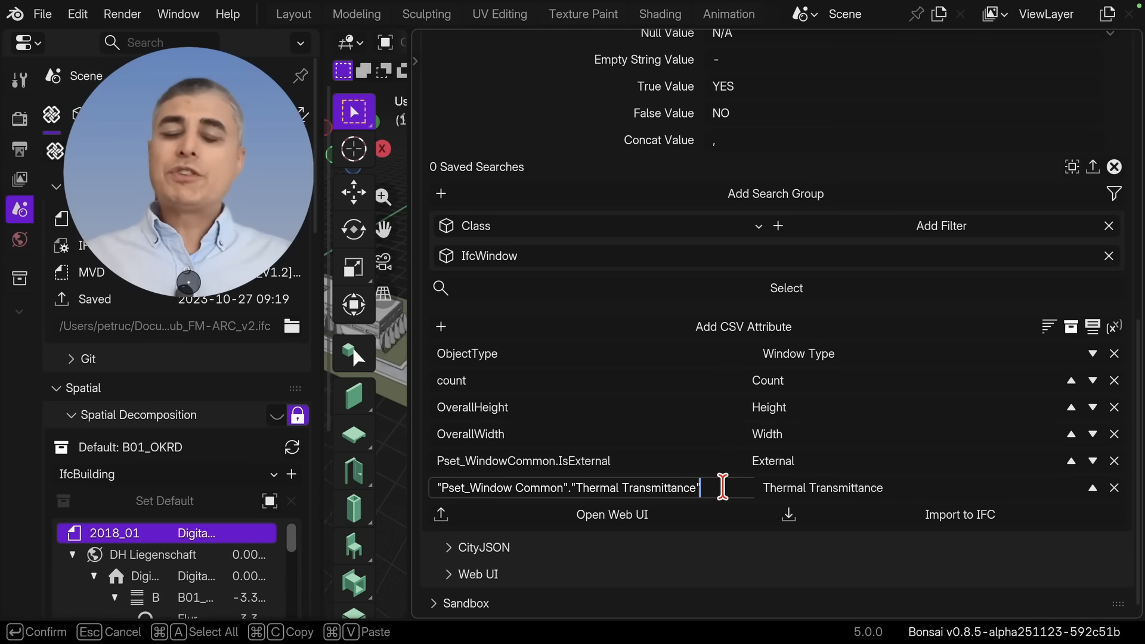